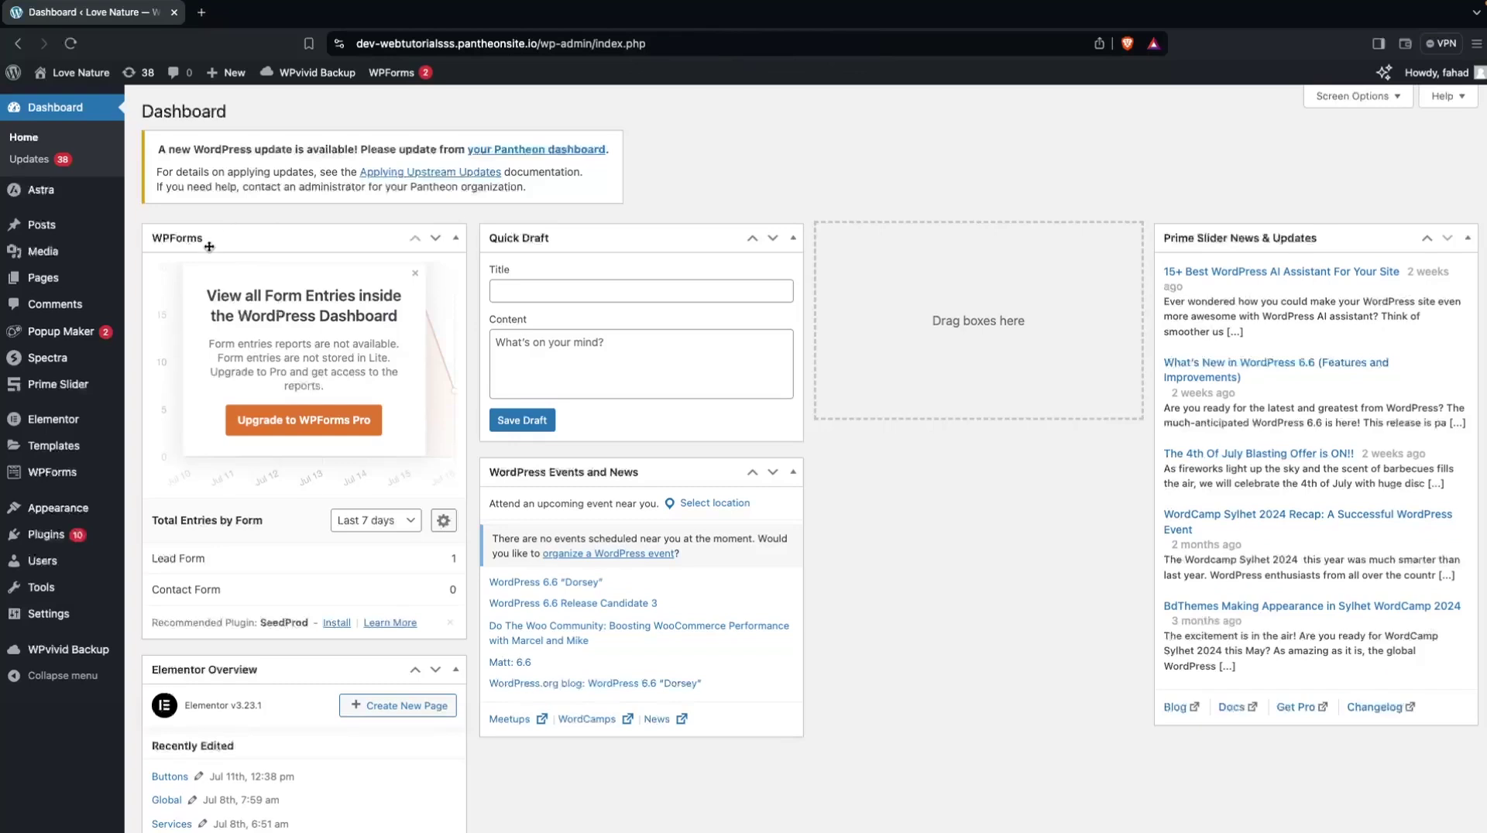
Search the plugin directory for "elementor header", then install and activate the Elementor Header & Footer Builder plugin.
mouse_move(58, 545)
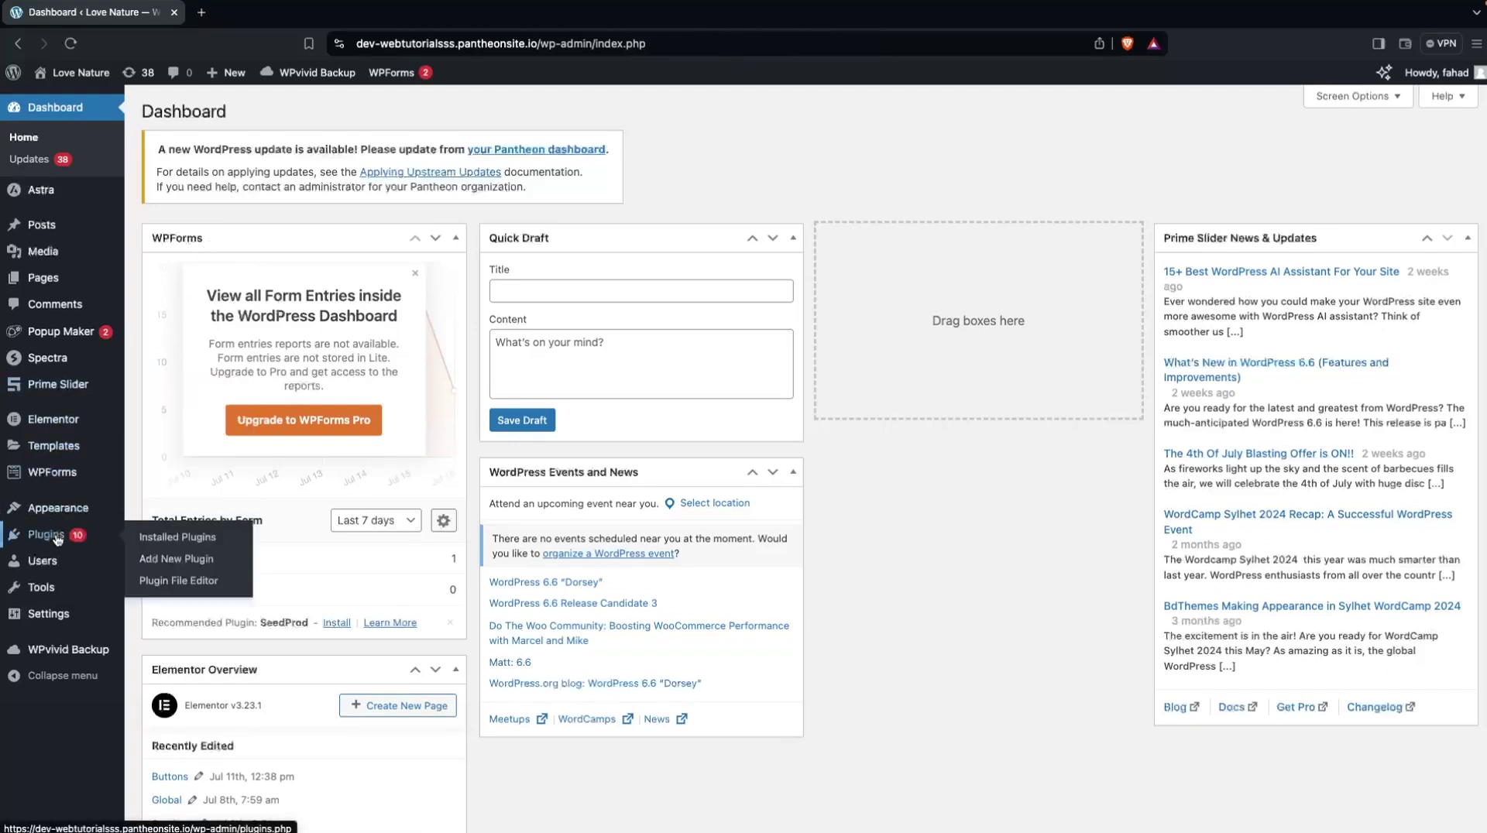
click(167, 560)
click(1280, 255)
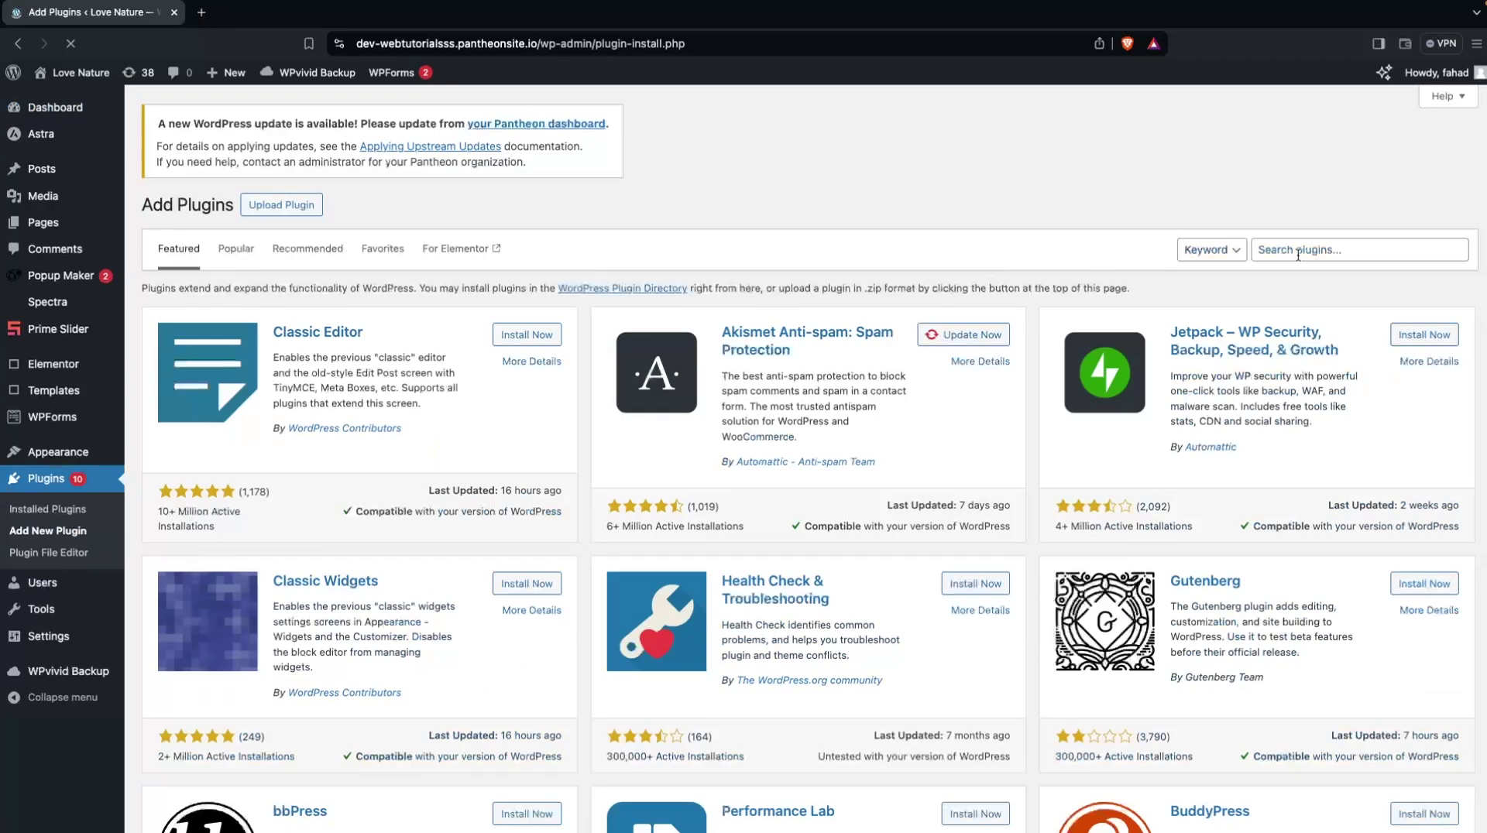
click(1347, 286)
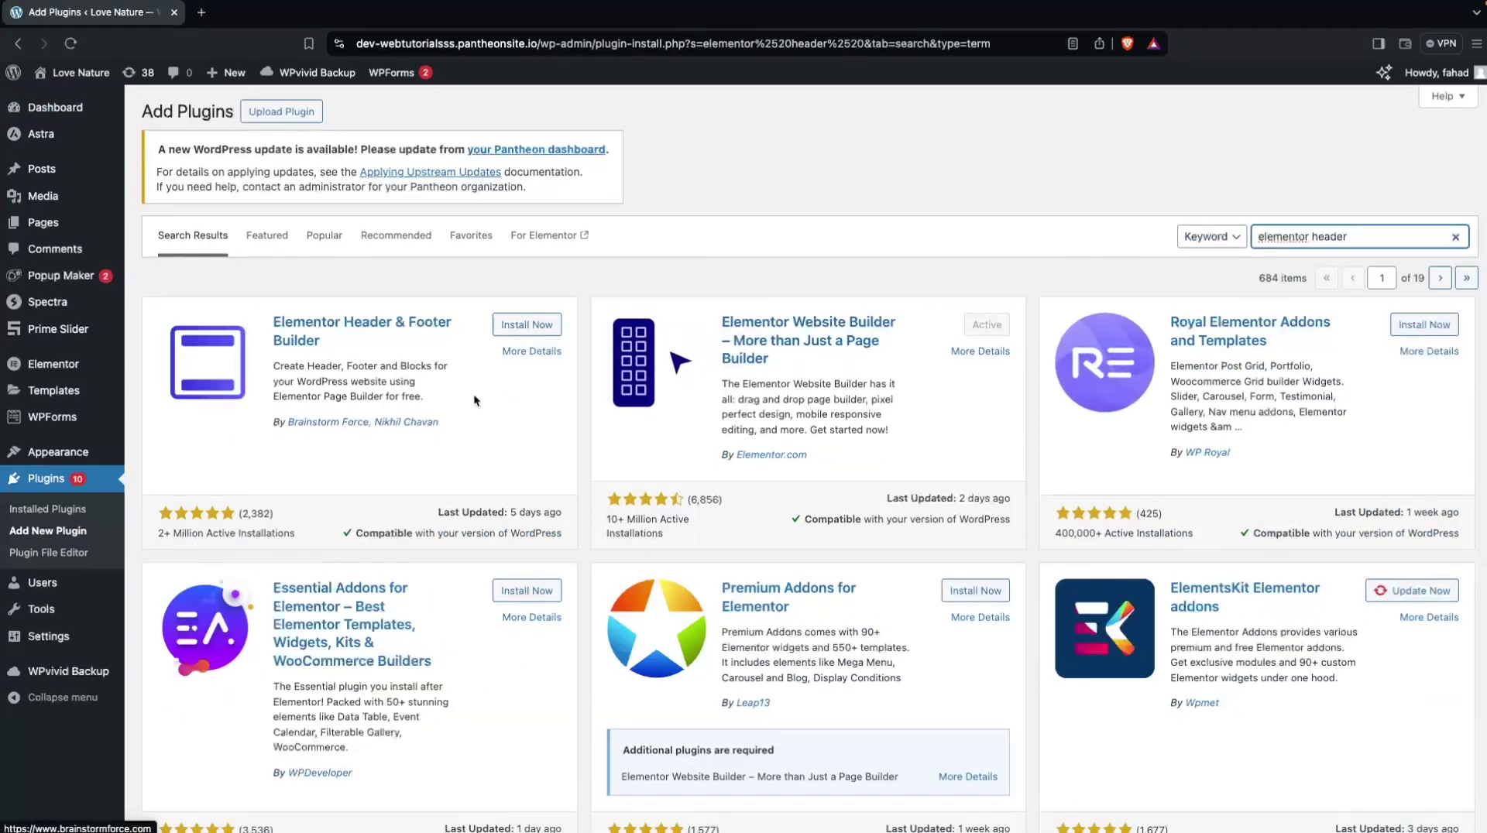
click(519, 326)
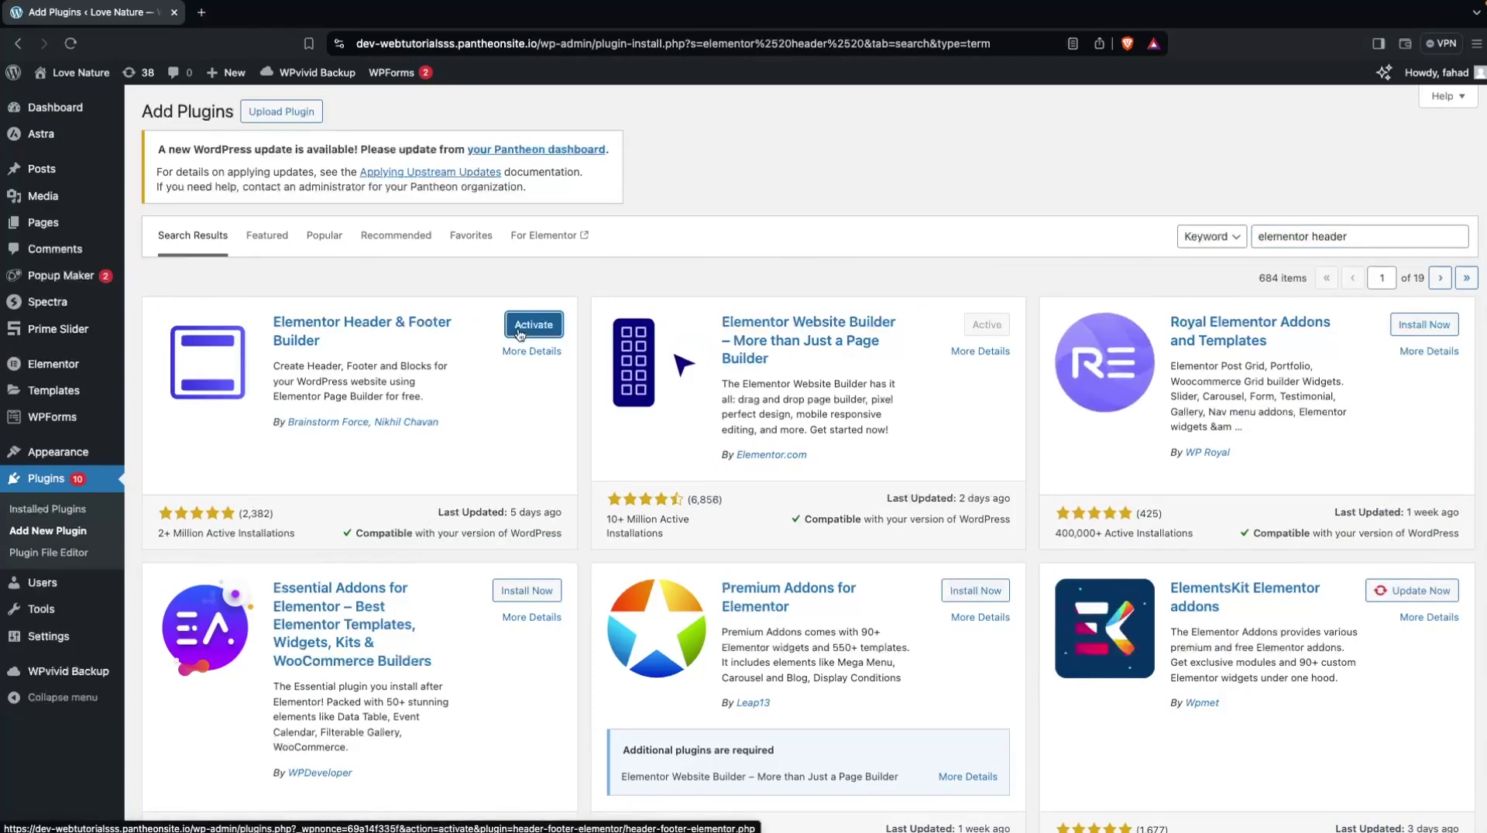
click(519, 331)
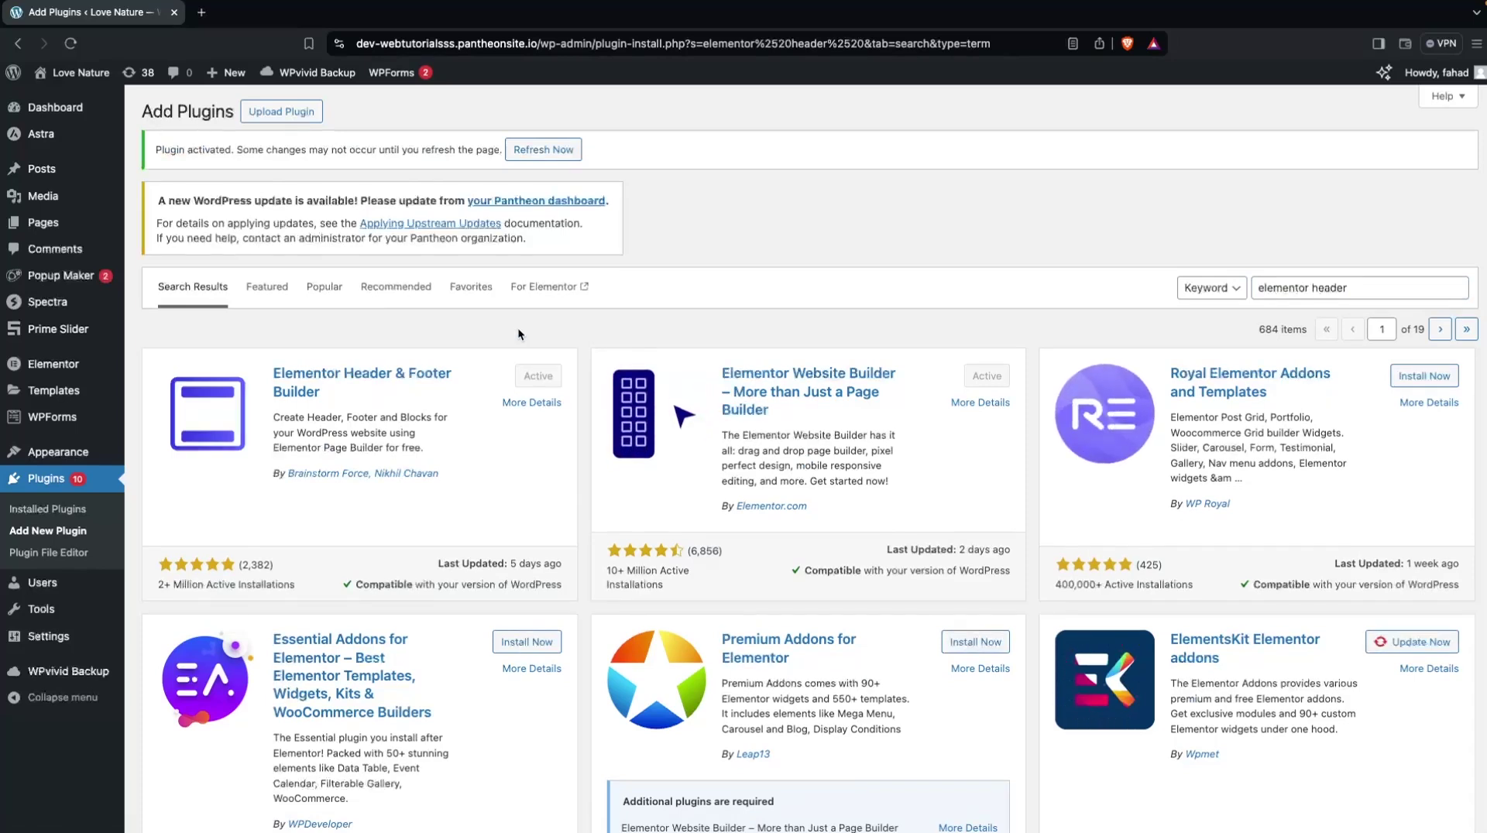
Check the site's existing navigation menus in the WordPress appearance settings.
mouse_move(88, 380)
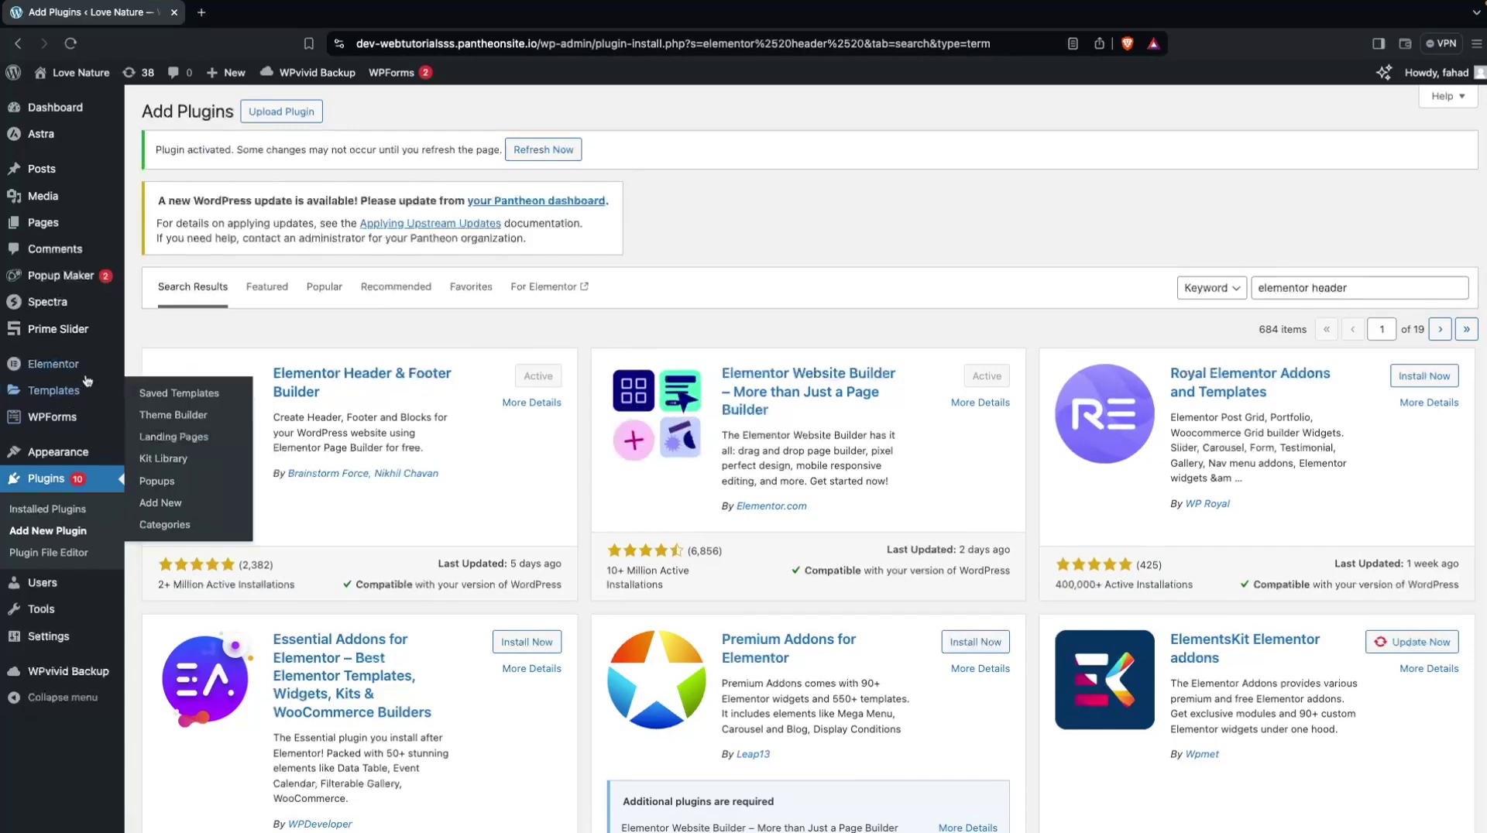
mouse_move(77, 453)
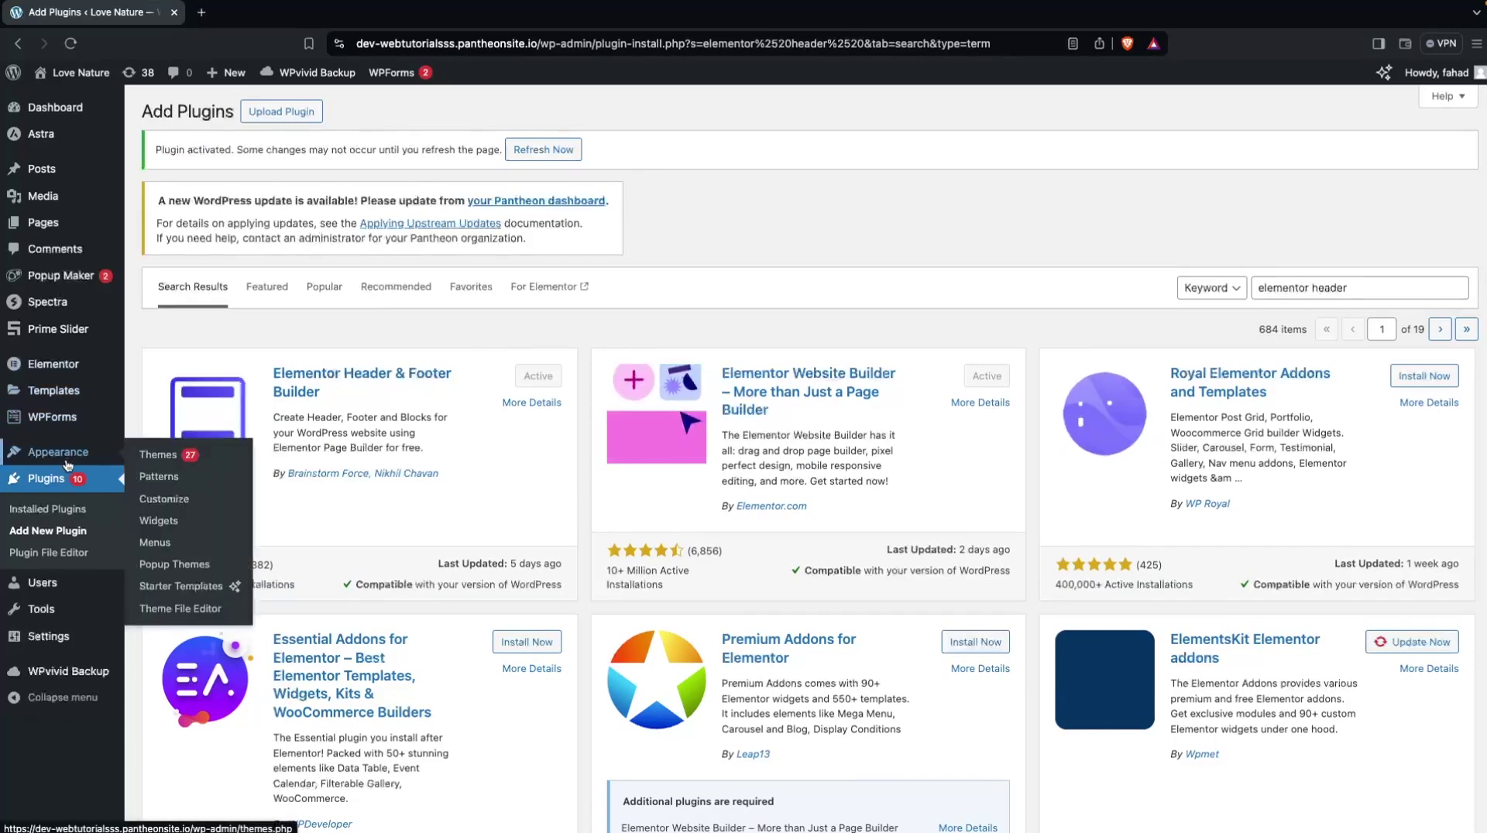
click(162, 461)
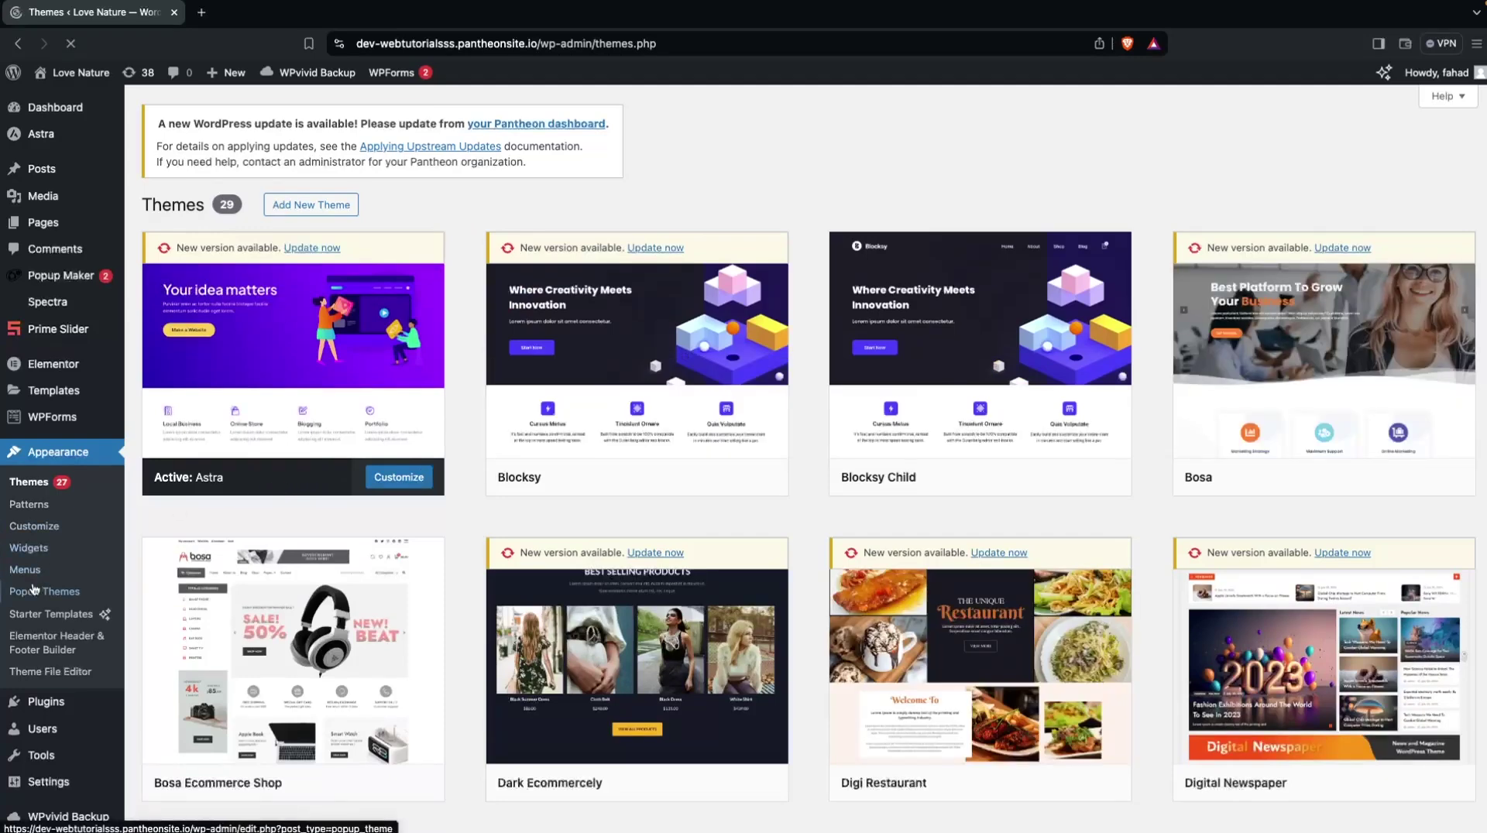
click(69, 570)
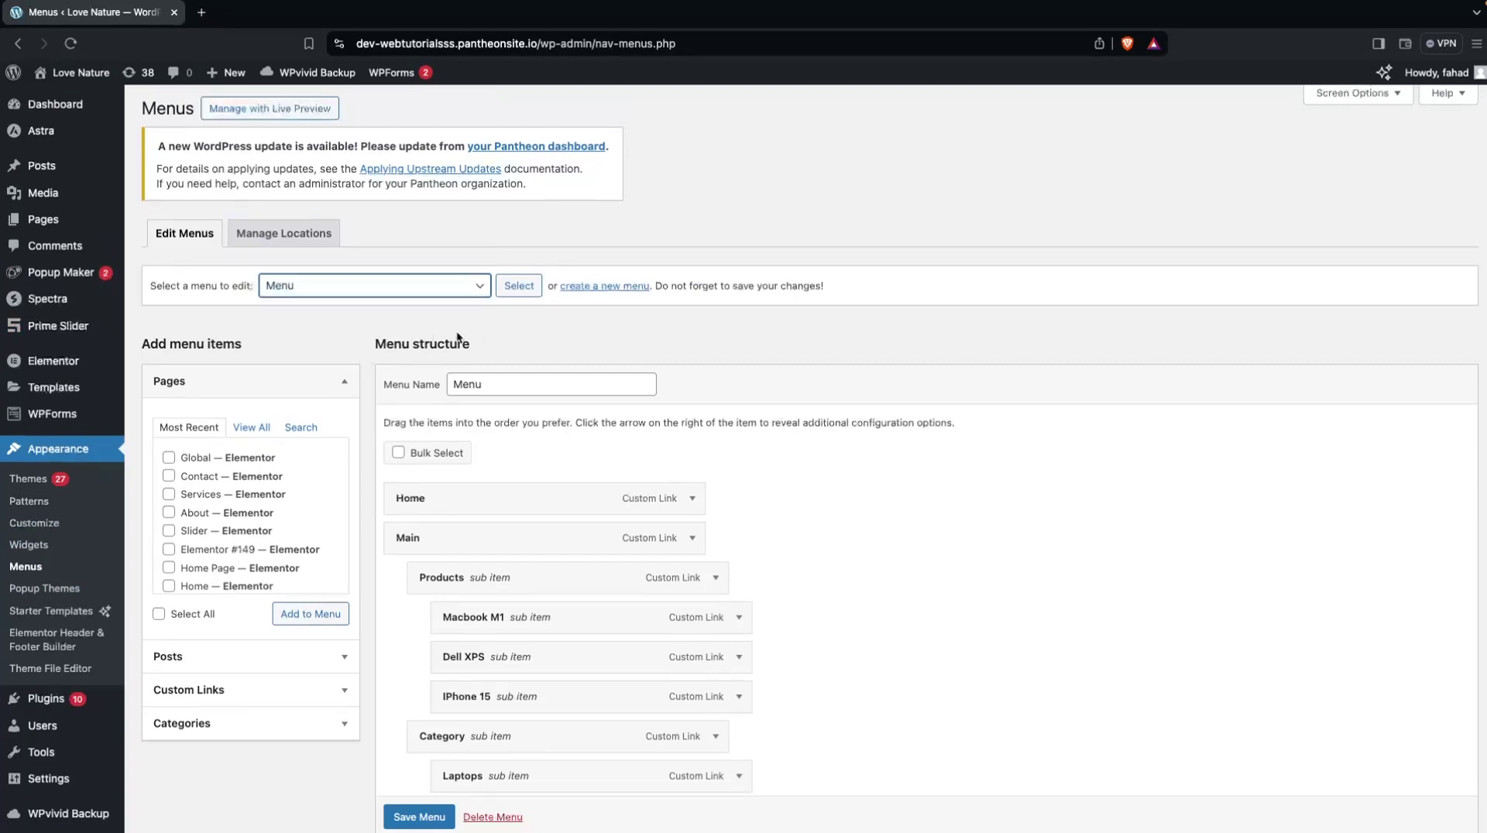
click(380, 284)
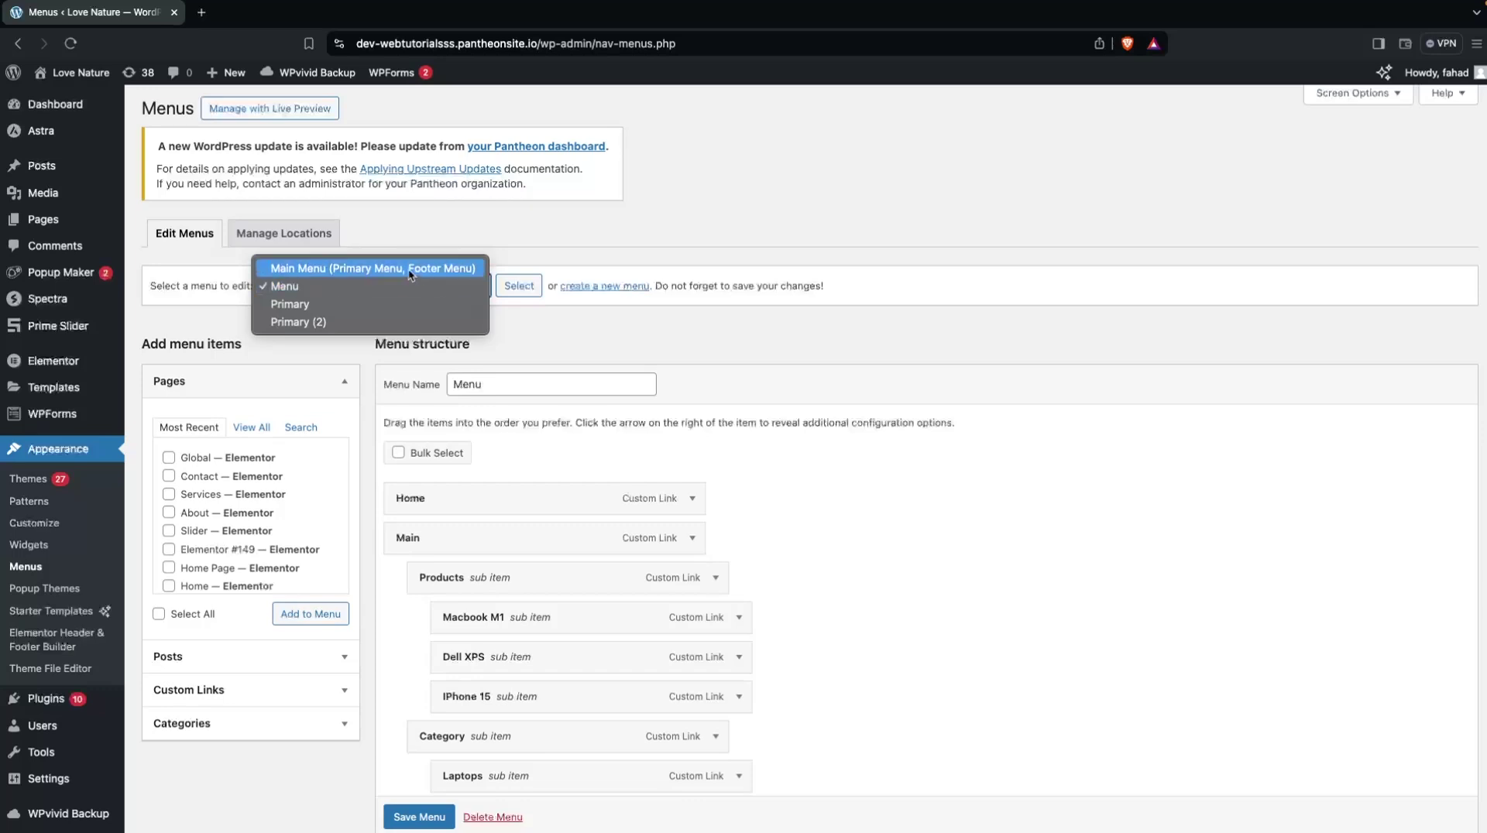
click(522, 331)
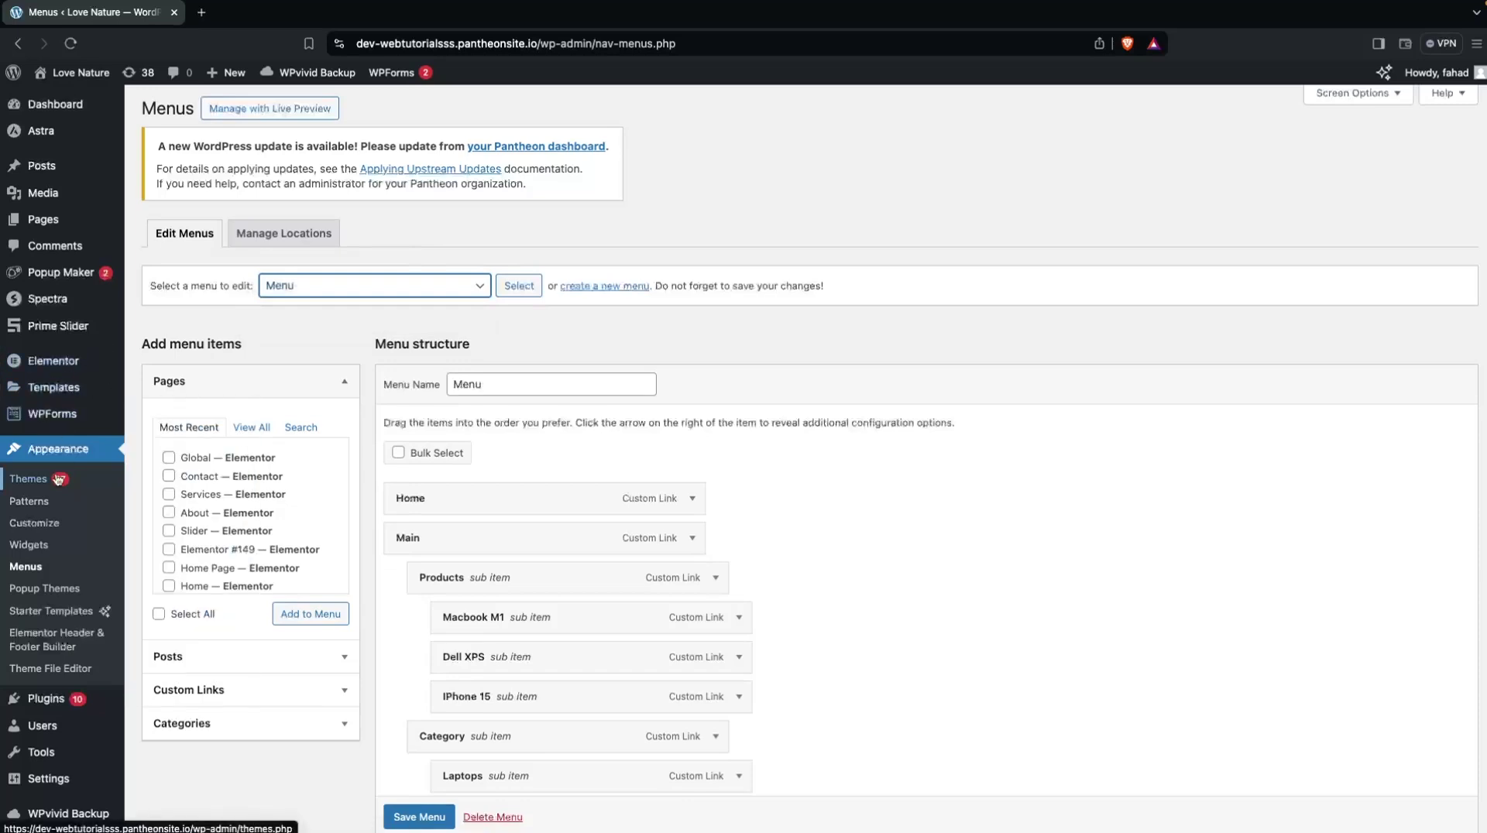
Create a new Elementor Header & Footer Builder template titled "Header" with the template type Header.
click(51, 647)
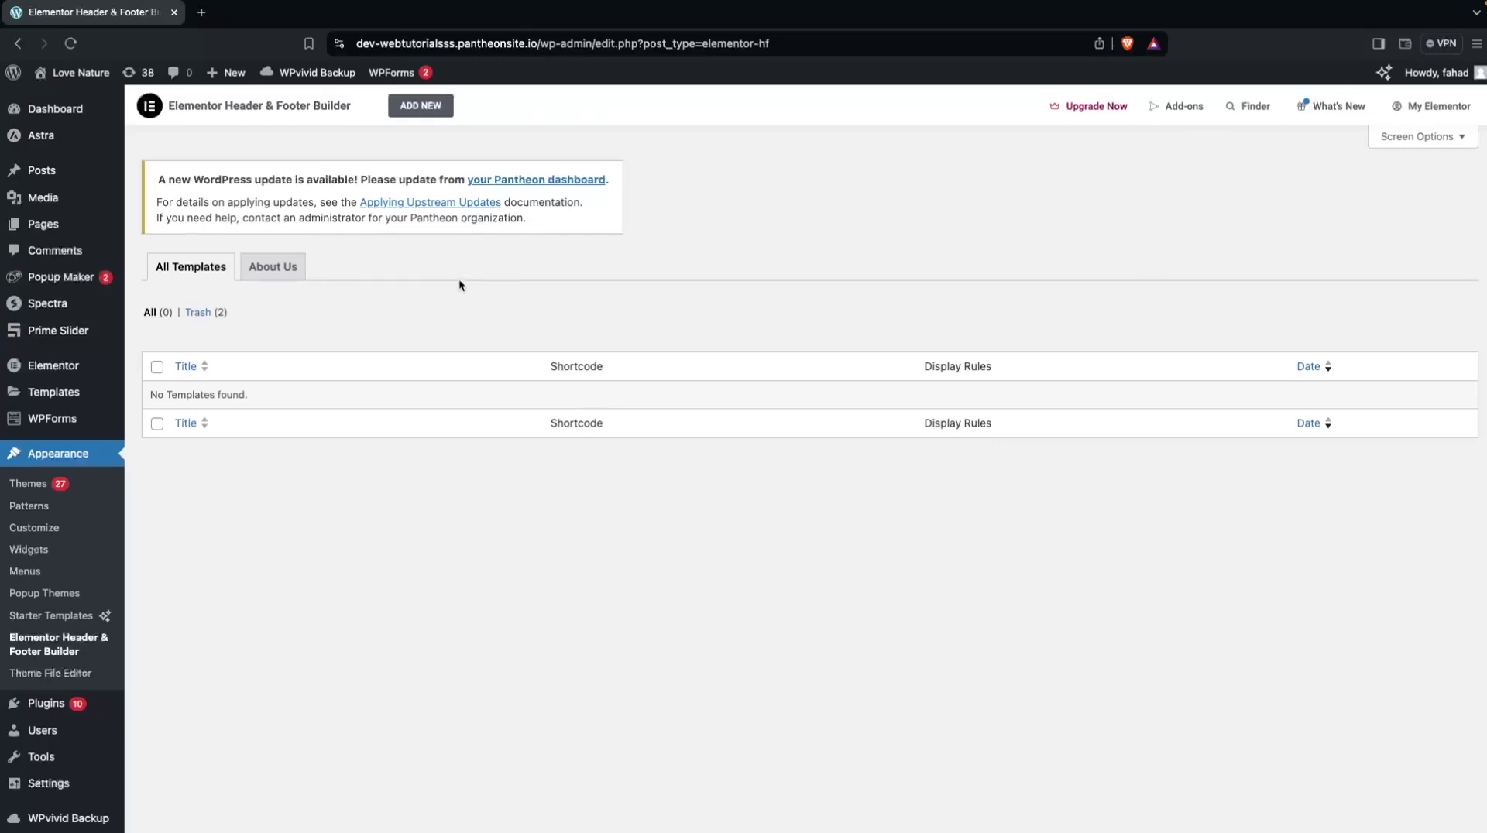
click(418, 105)
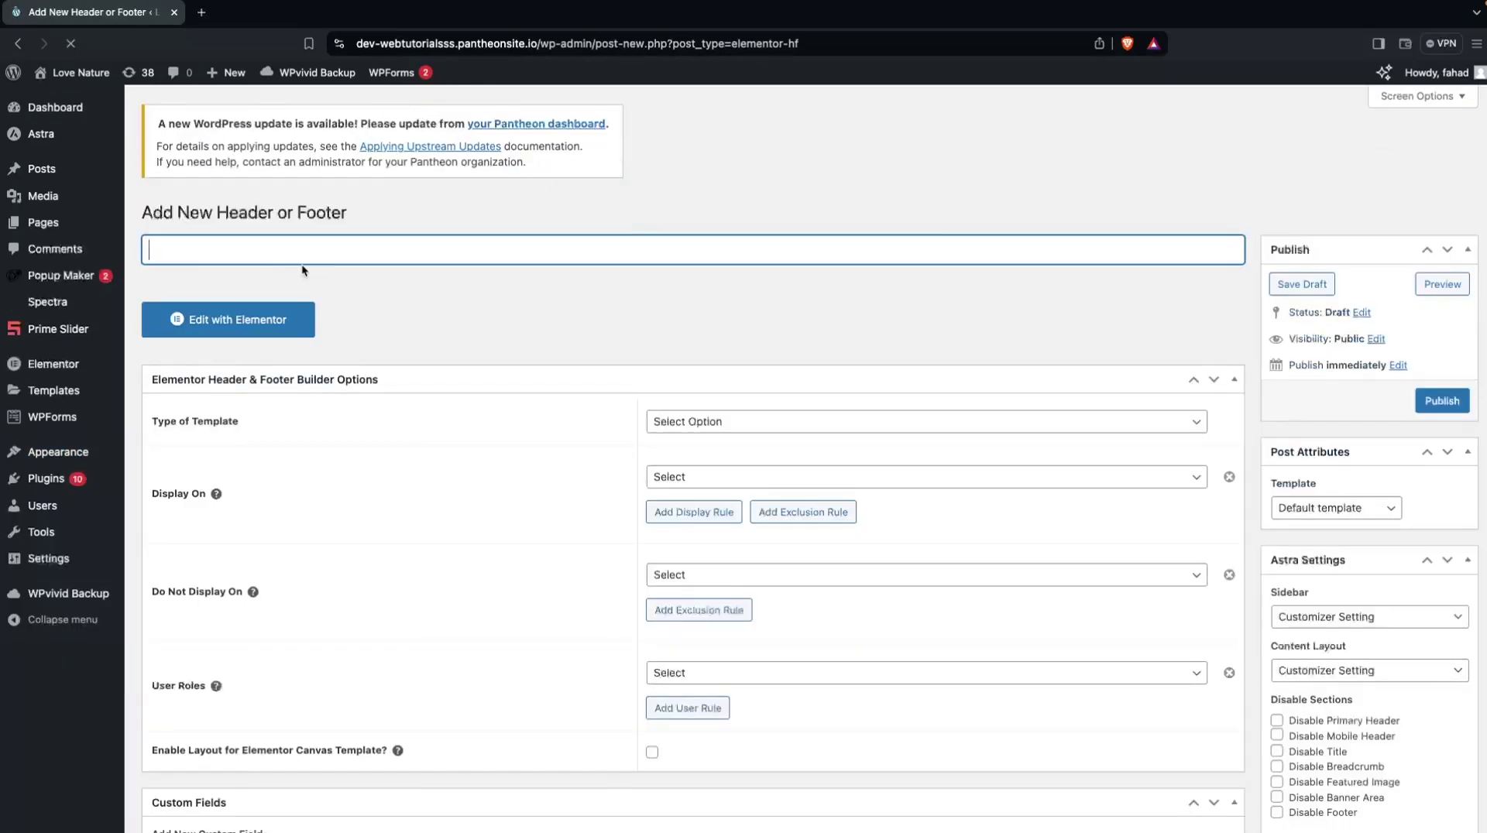
text(Header)
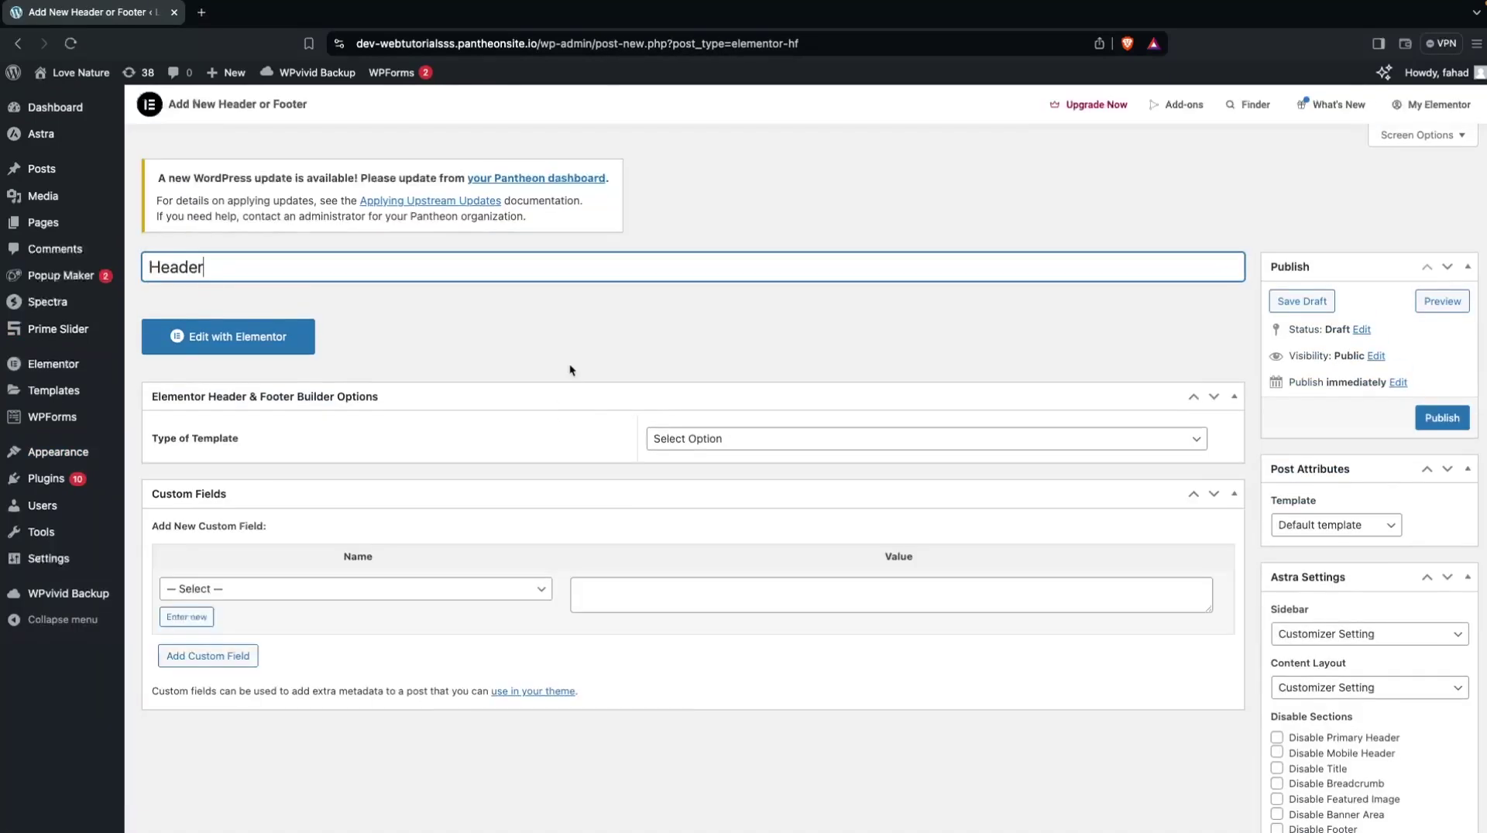
click(717, 446)
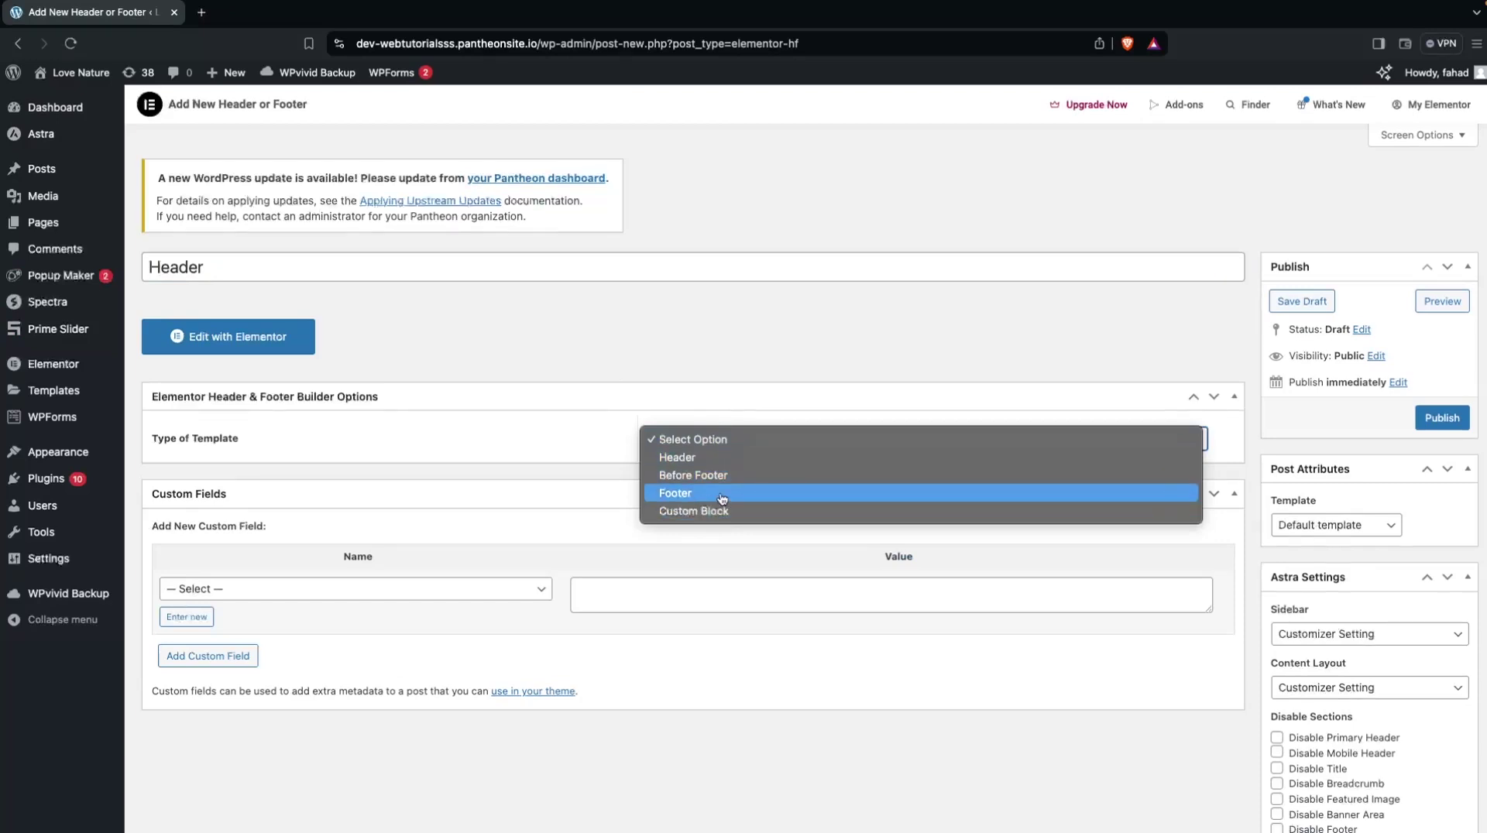
click(740, 457)
Set the header template to display on the Entire Website and for All user roles.
scroll(614, 460, down, 1)
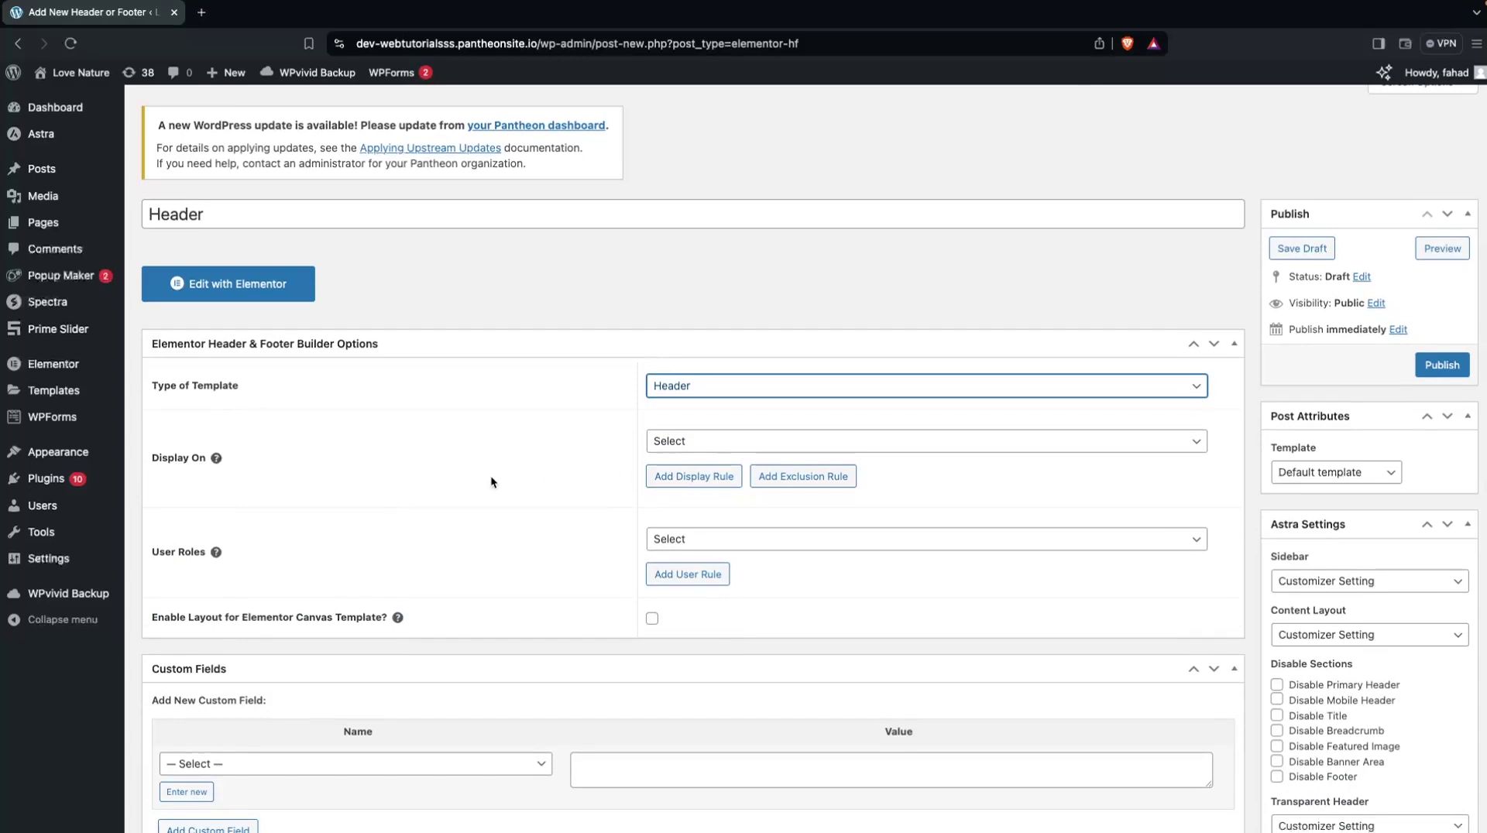
click(723, 440)
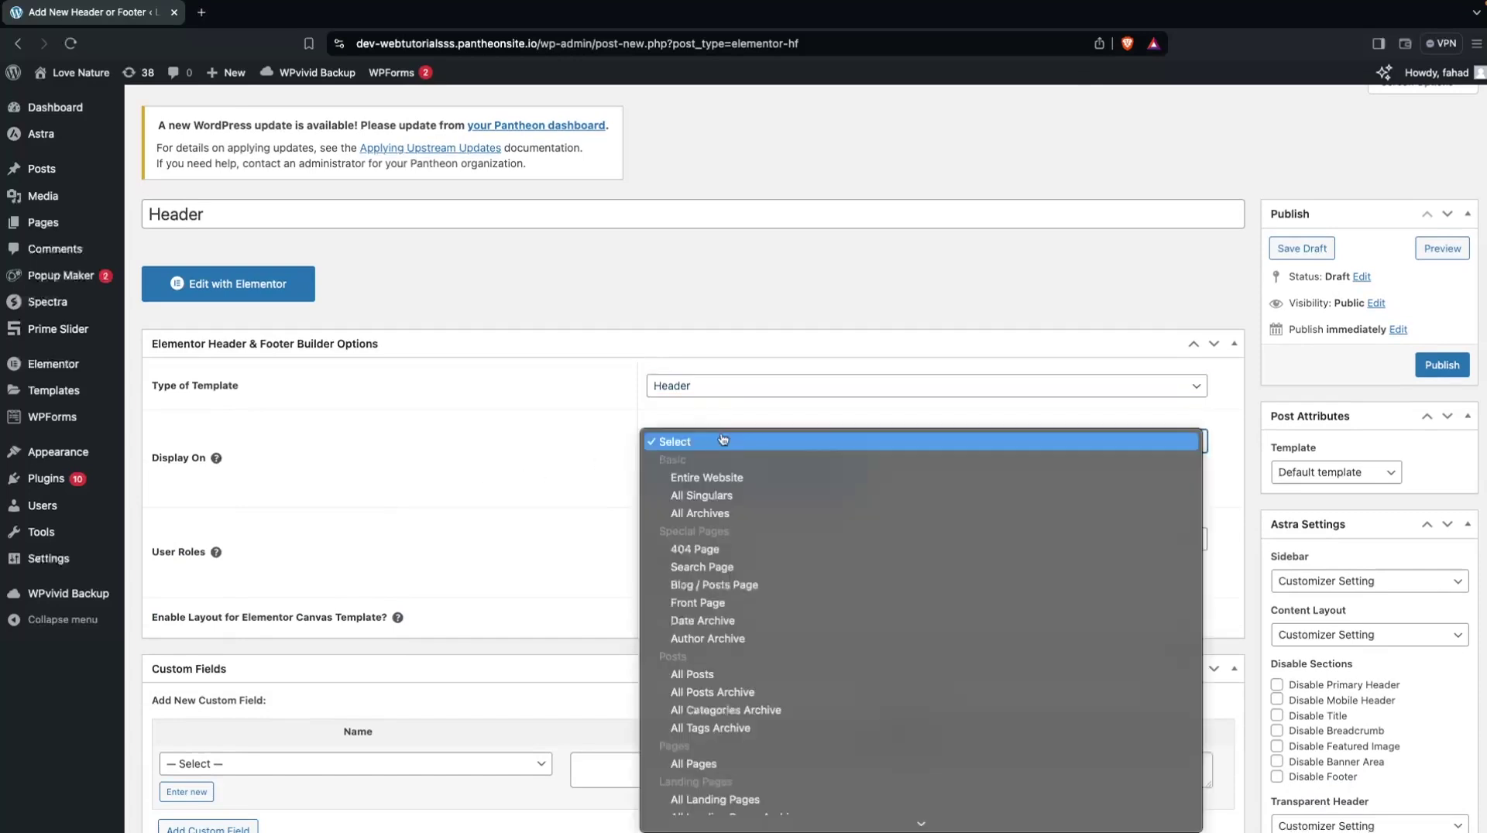
click(723, 440)
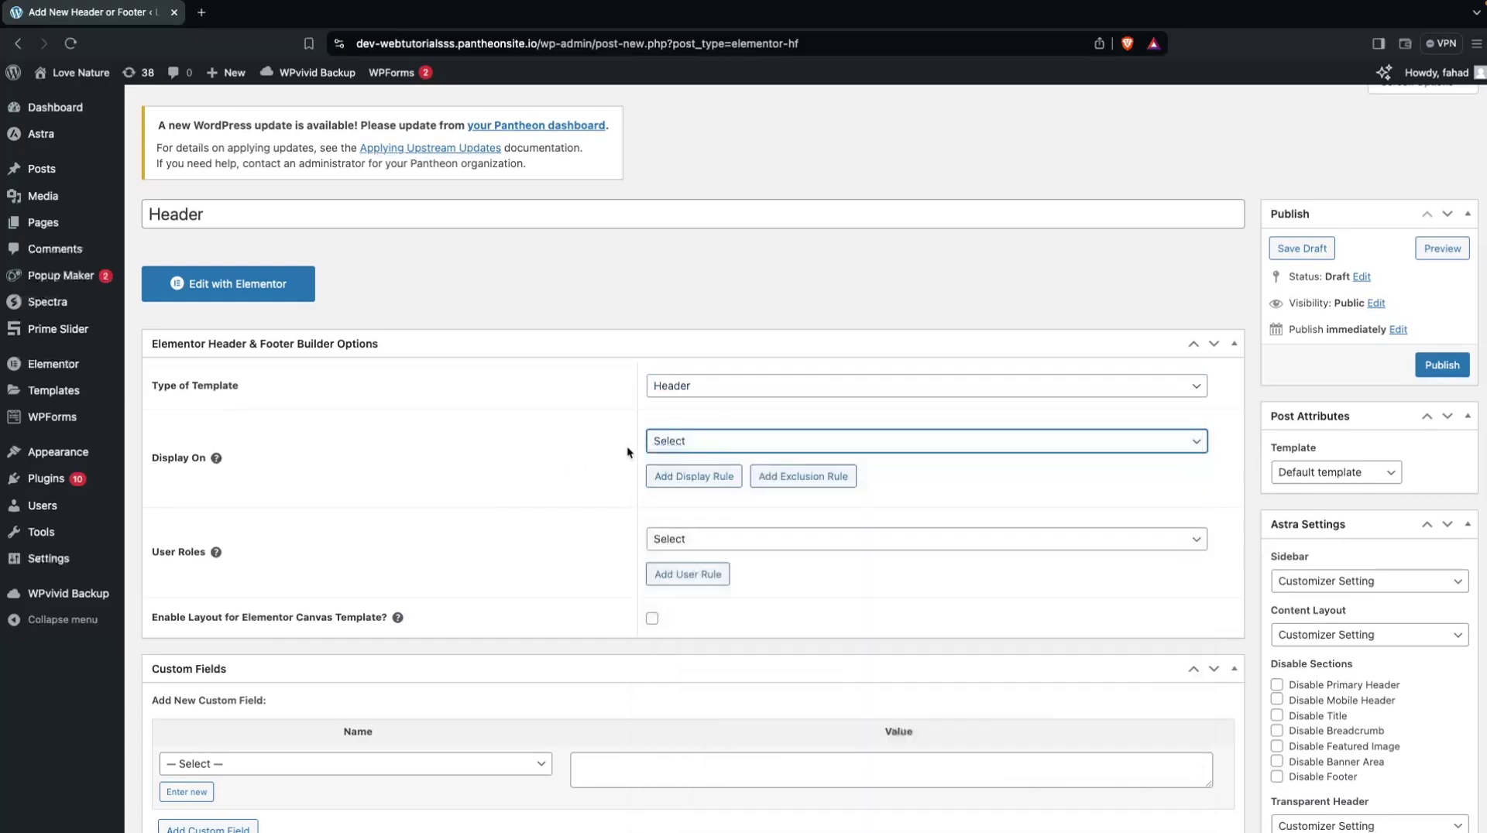
click(714, 441)
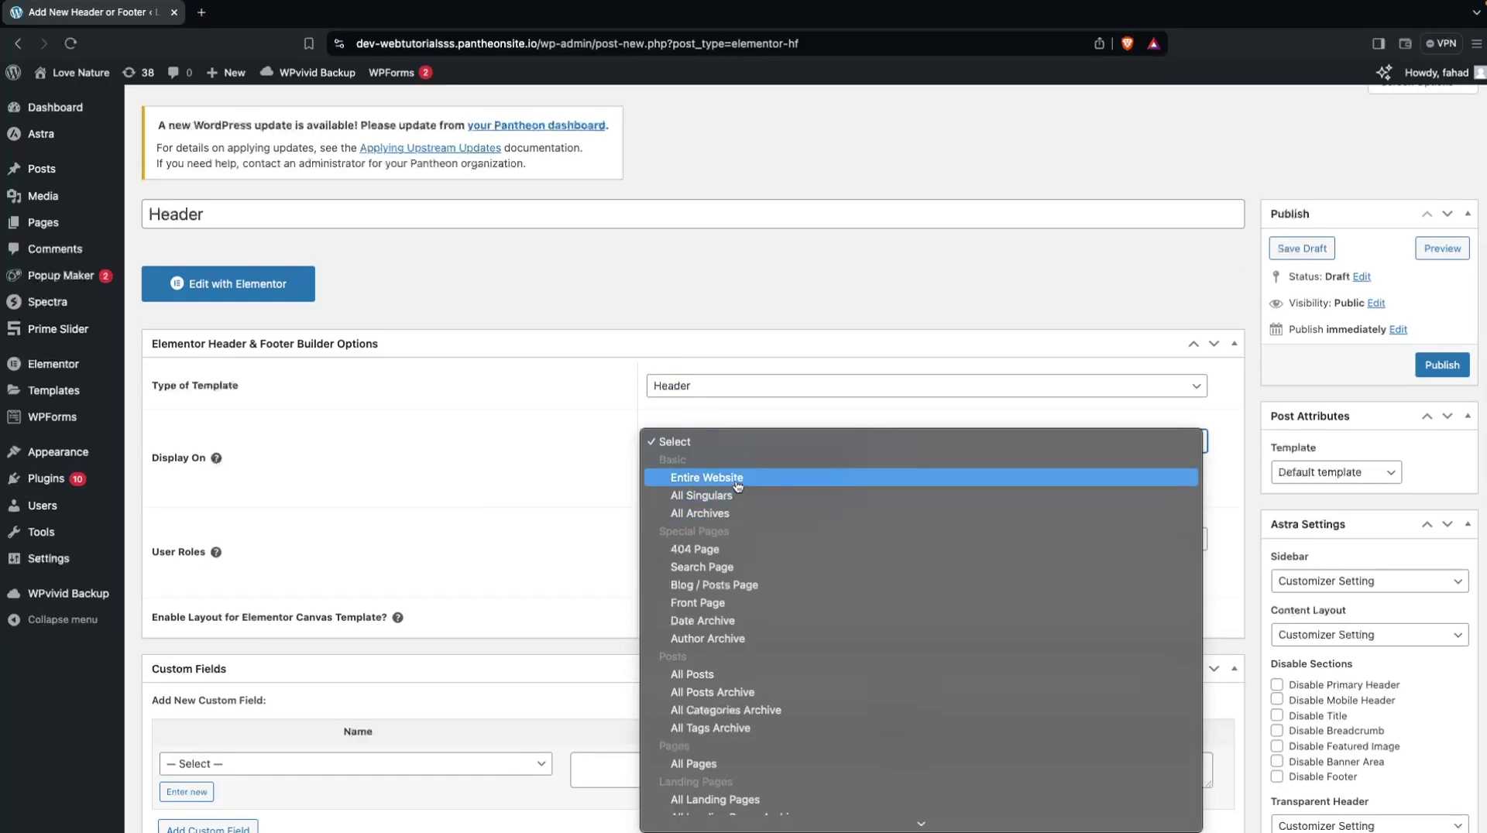
click(767, 480)
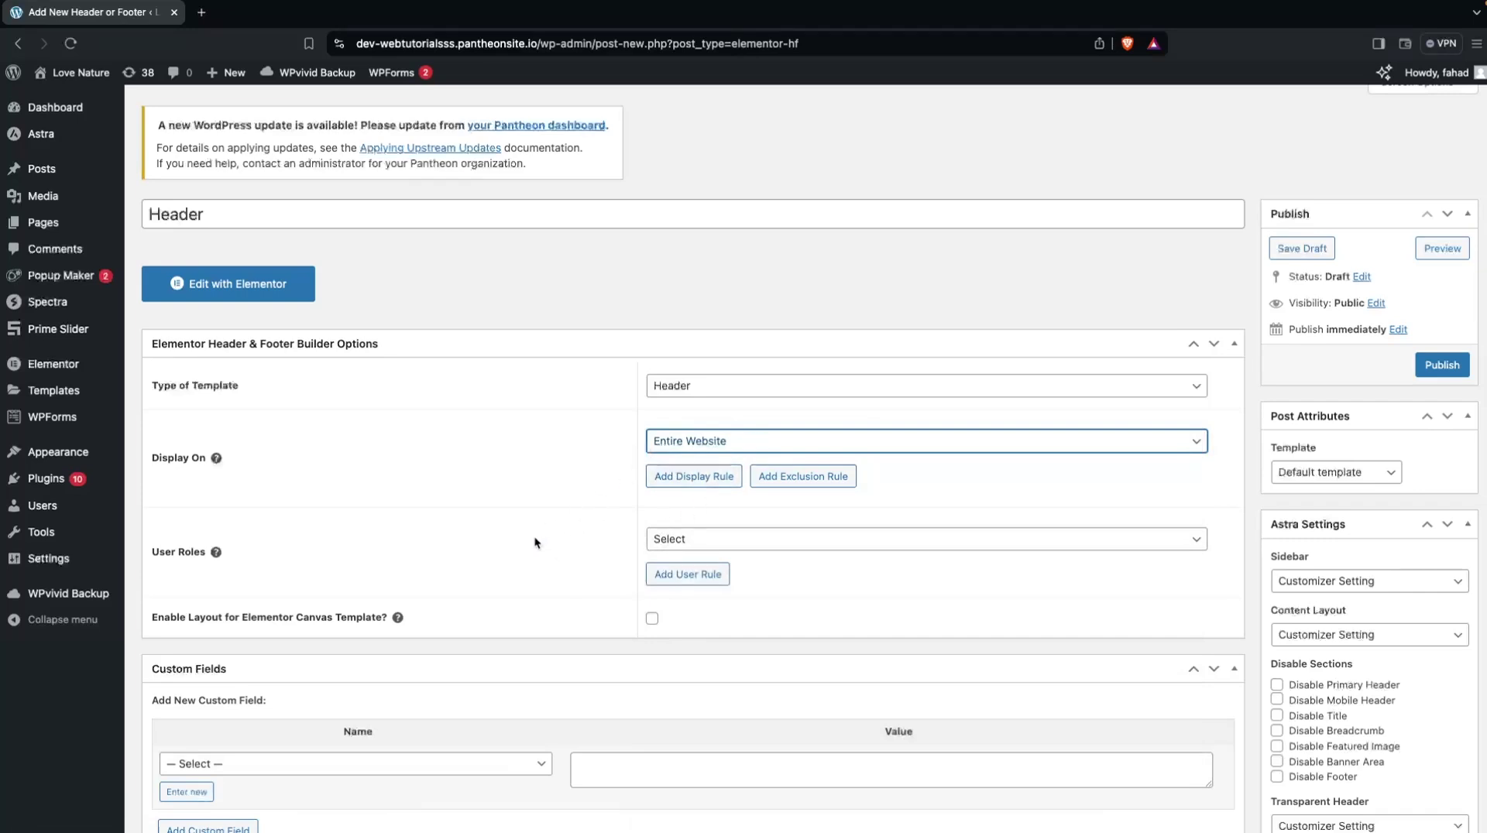
click(730, 545)
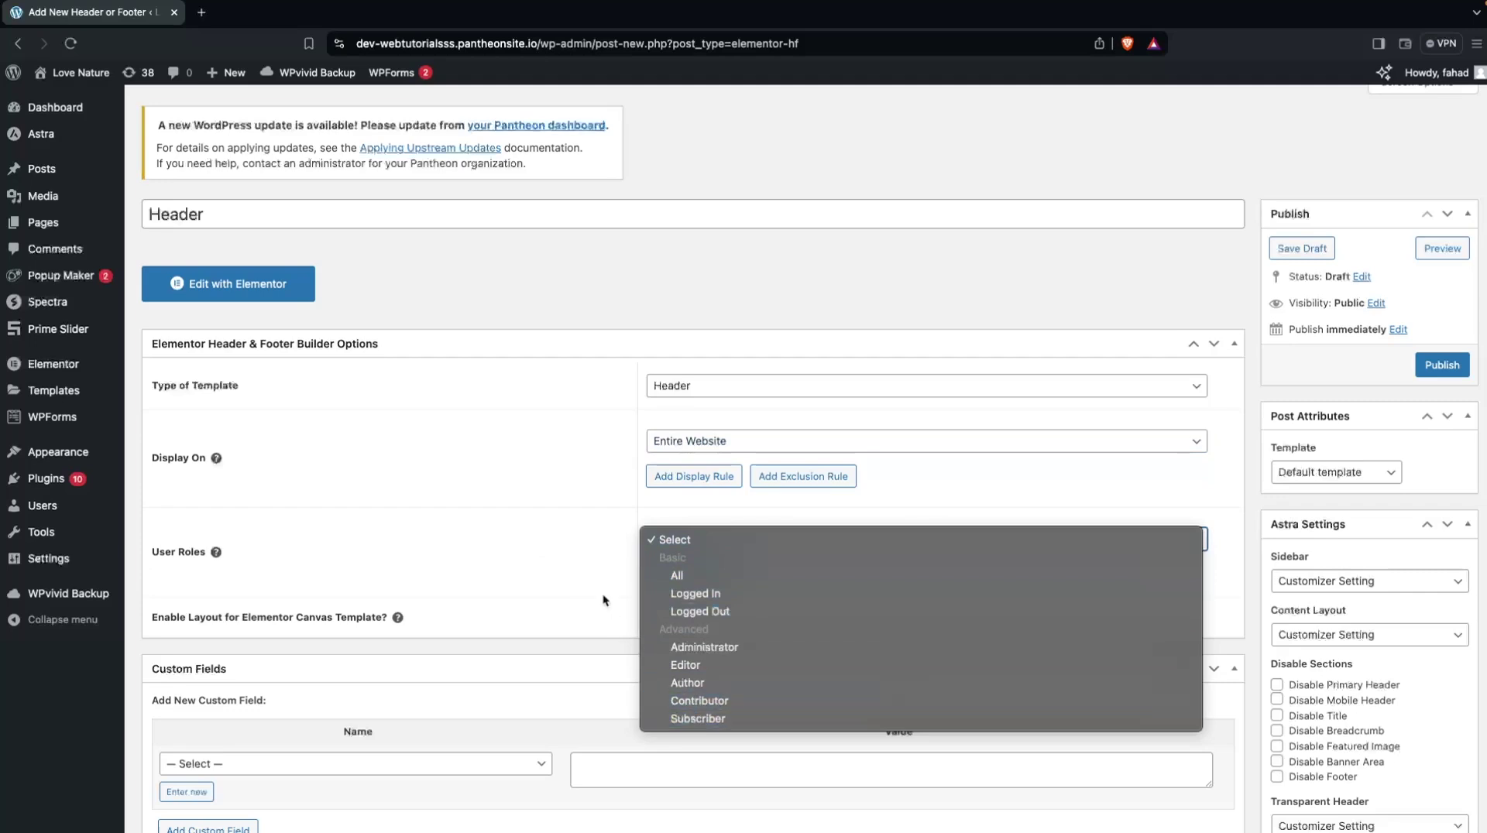
click(691, 583)
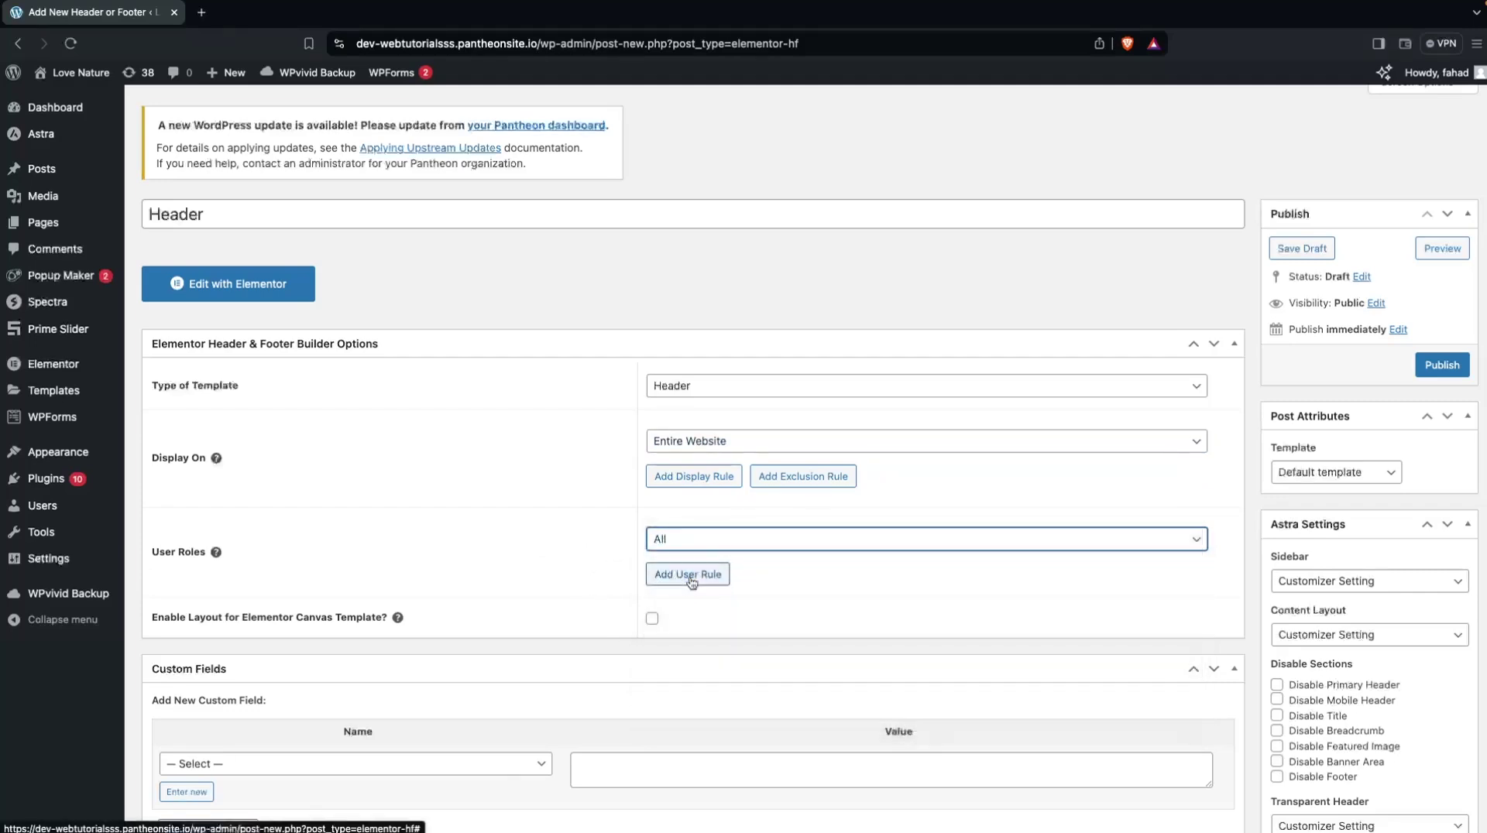
Publish the header template and open it for editing in Elementor.
scroll(477, 558, down, 1)
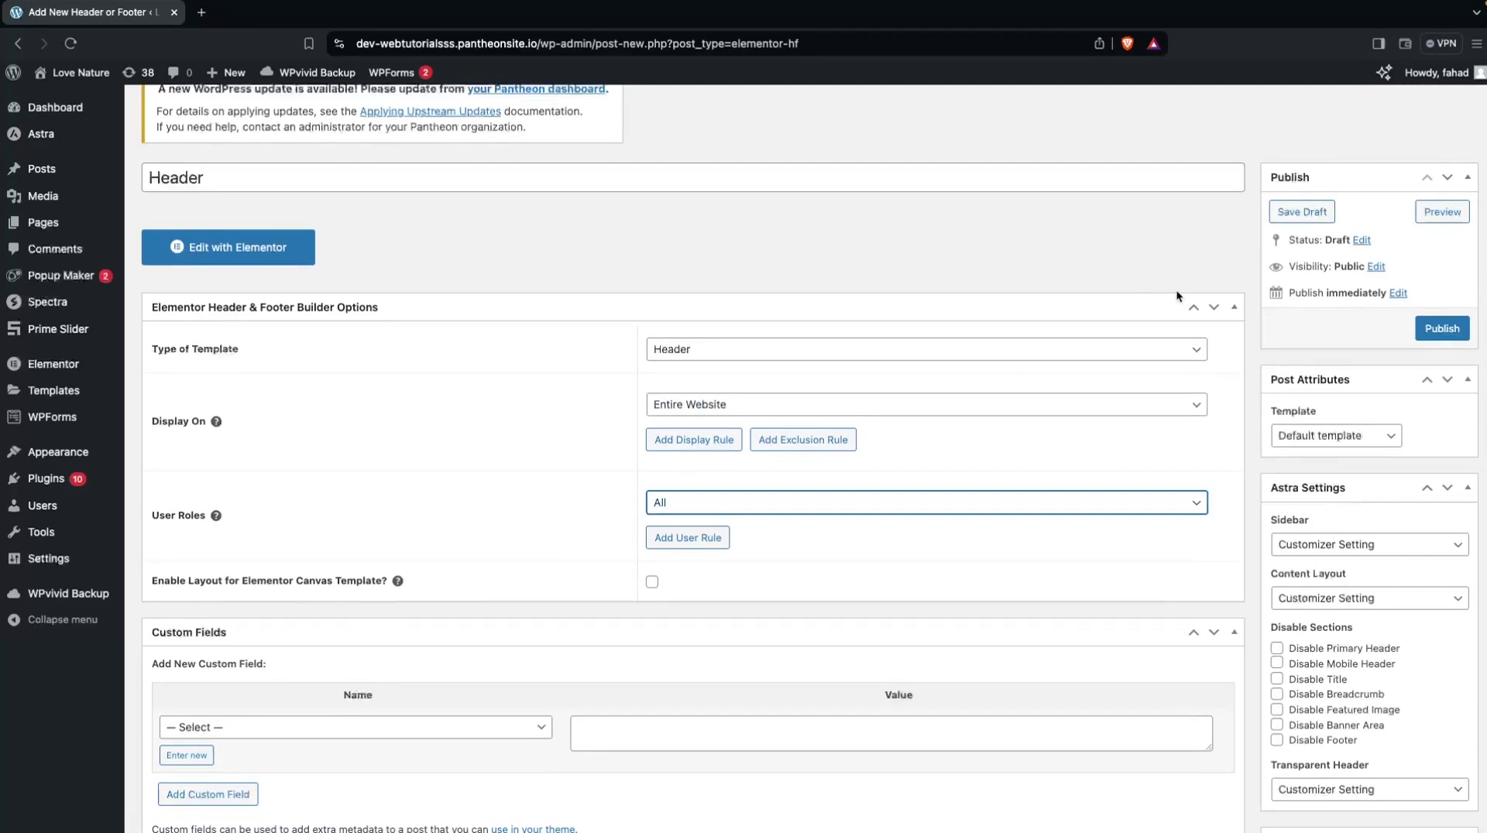
click(1442, 327)
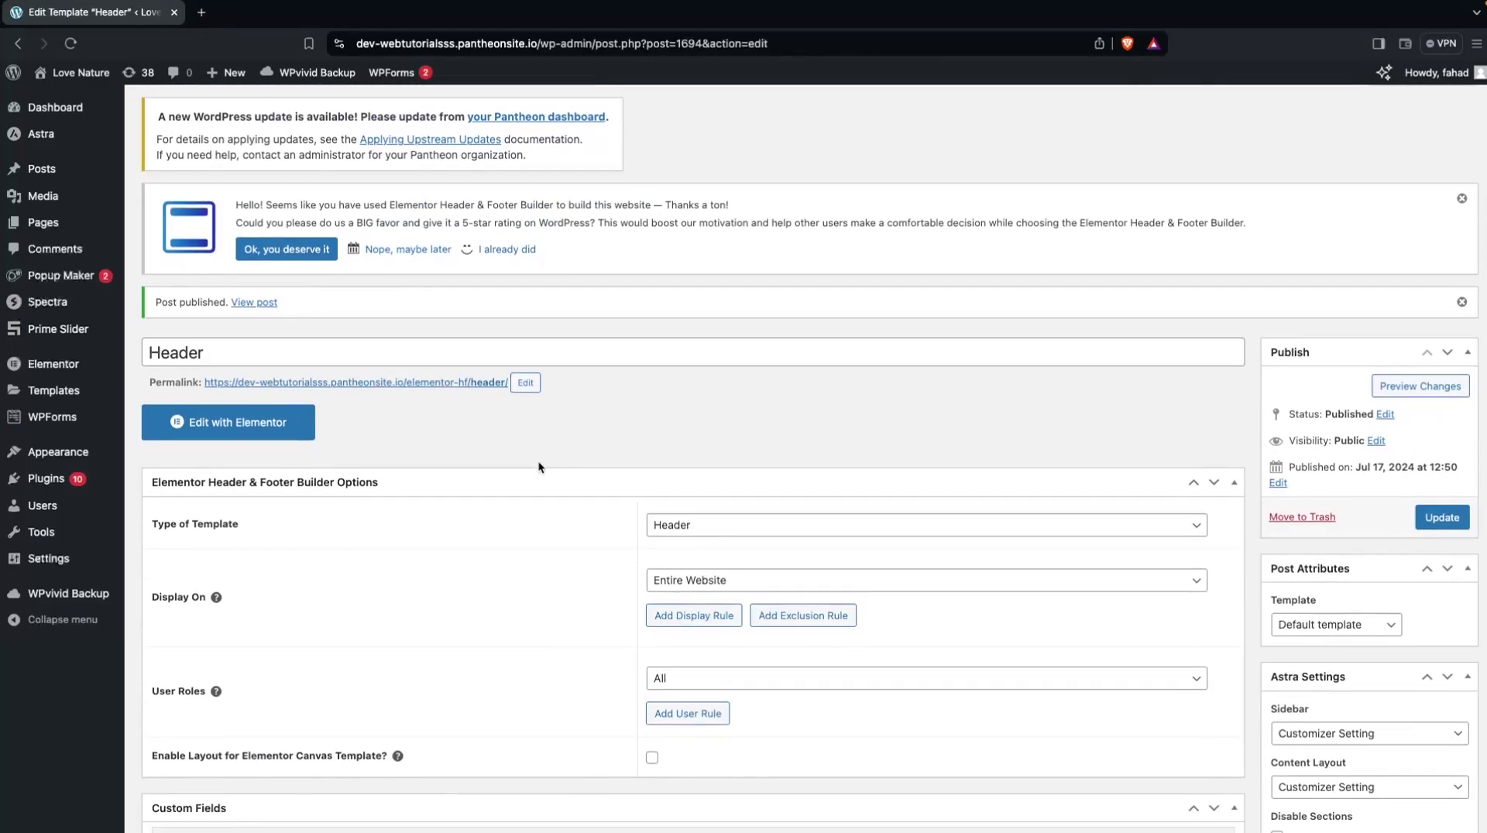
click(217, 429)
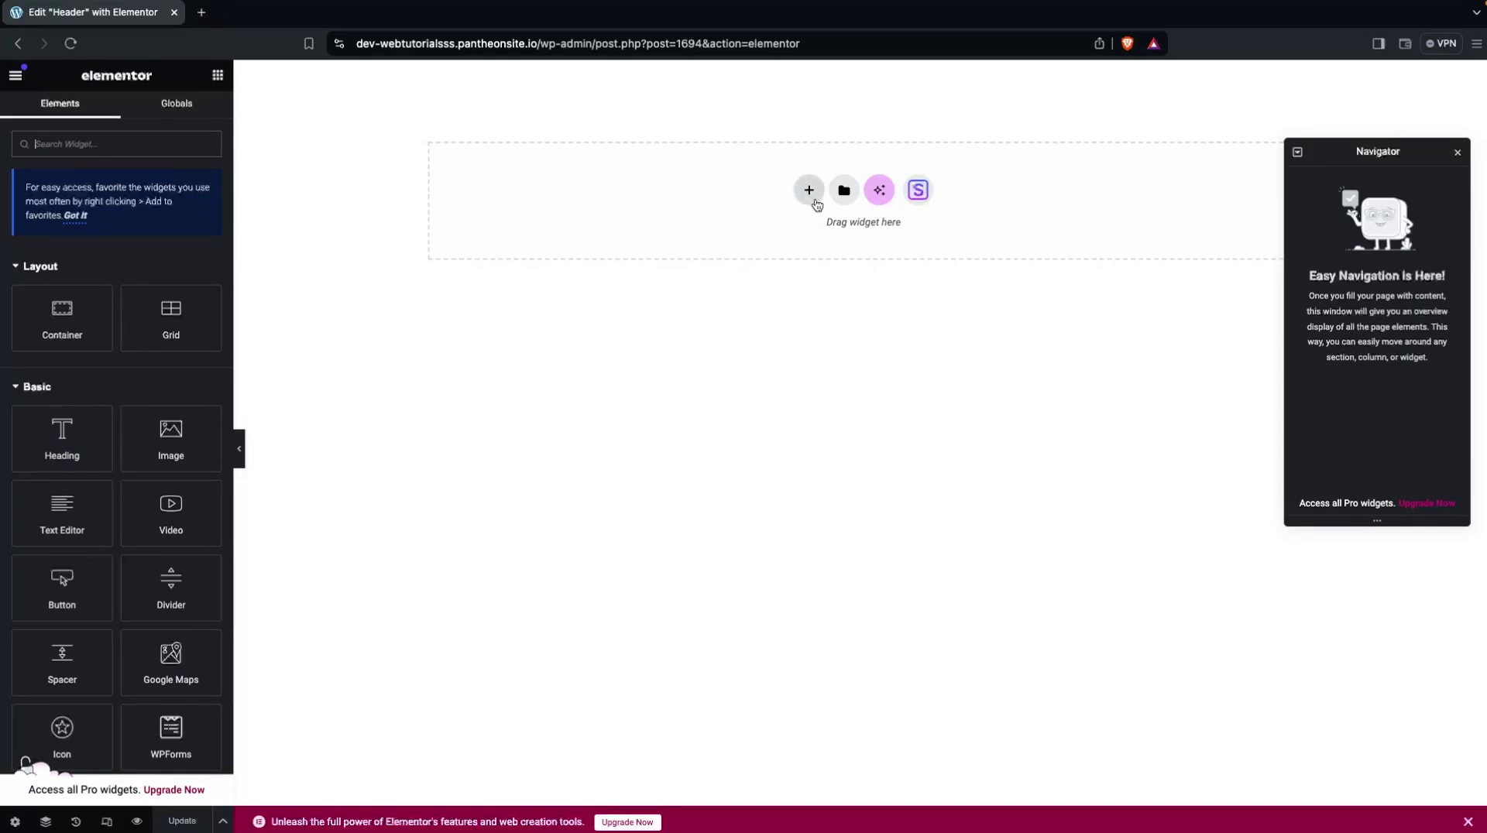
Add a Flexbox container with three columns, a wide one between two narrow ones, to the empty header.
click(808, 192)
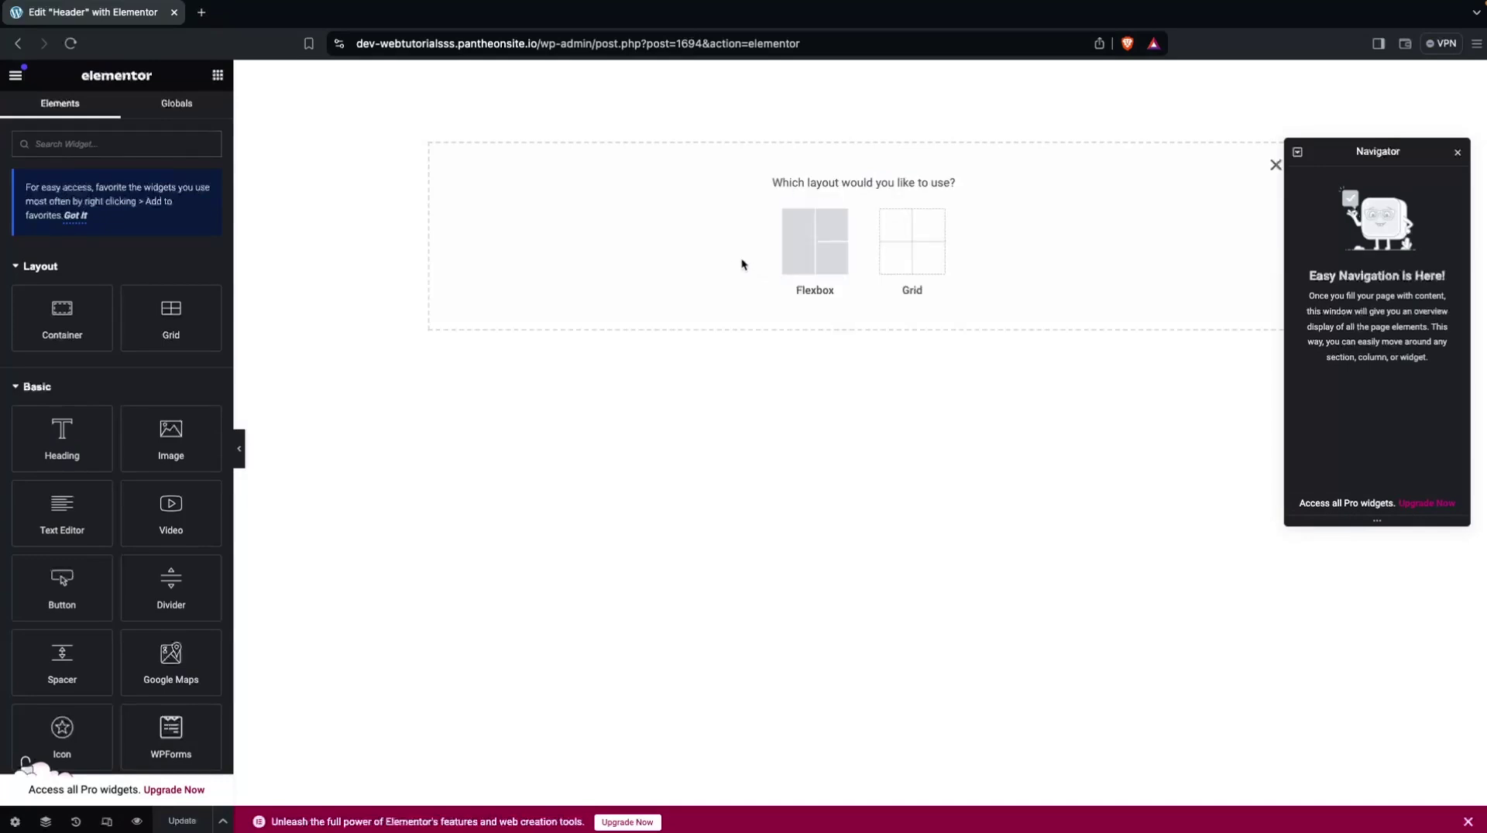
click(823, 247)
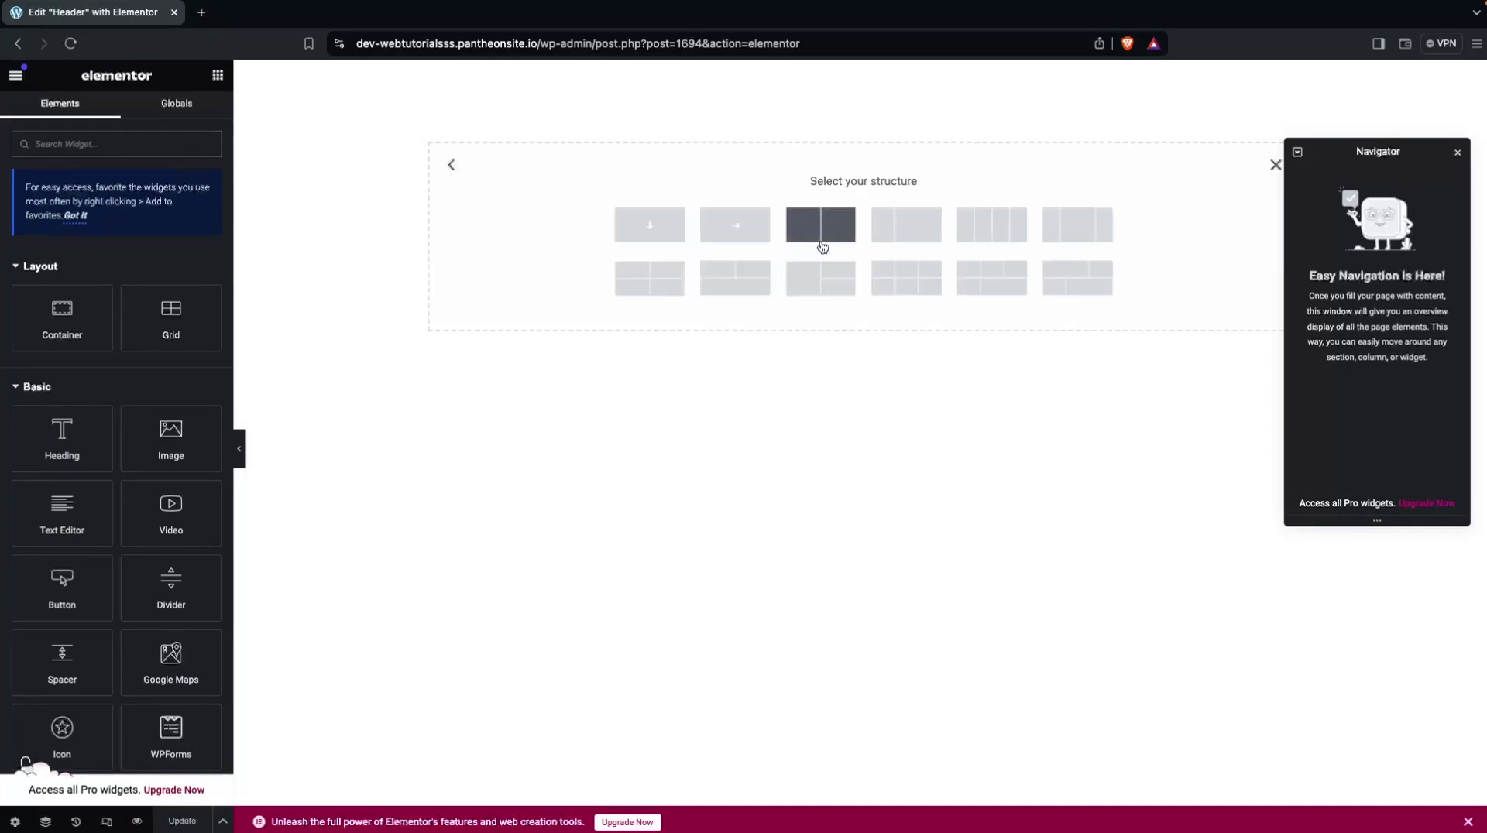
click(1082, 234)
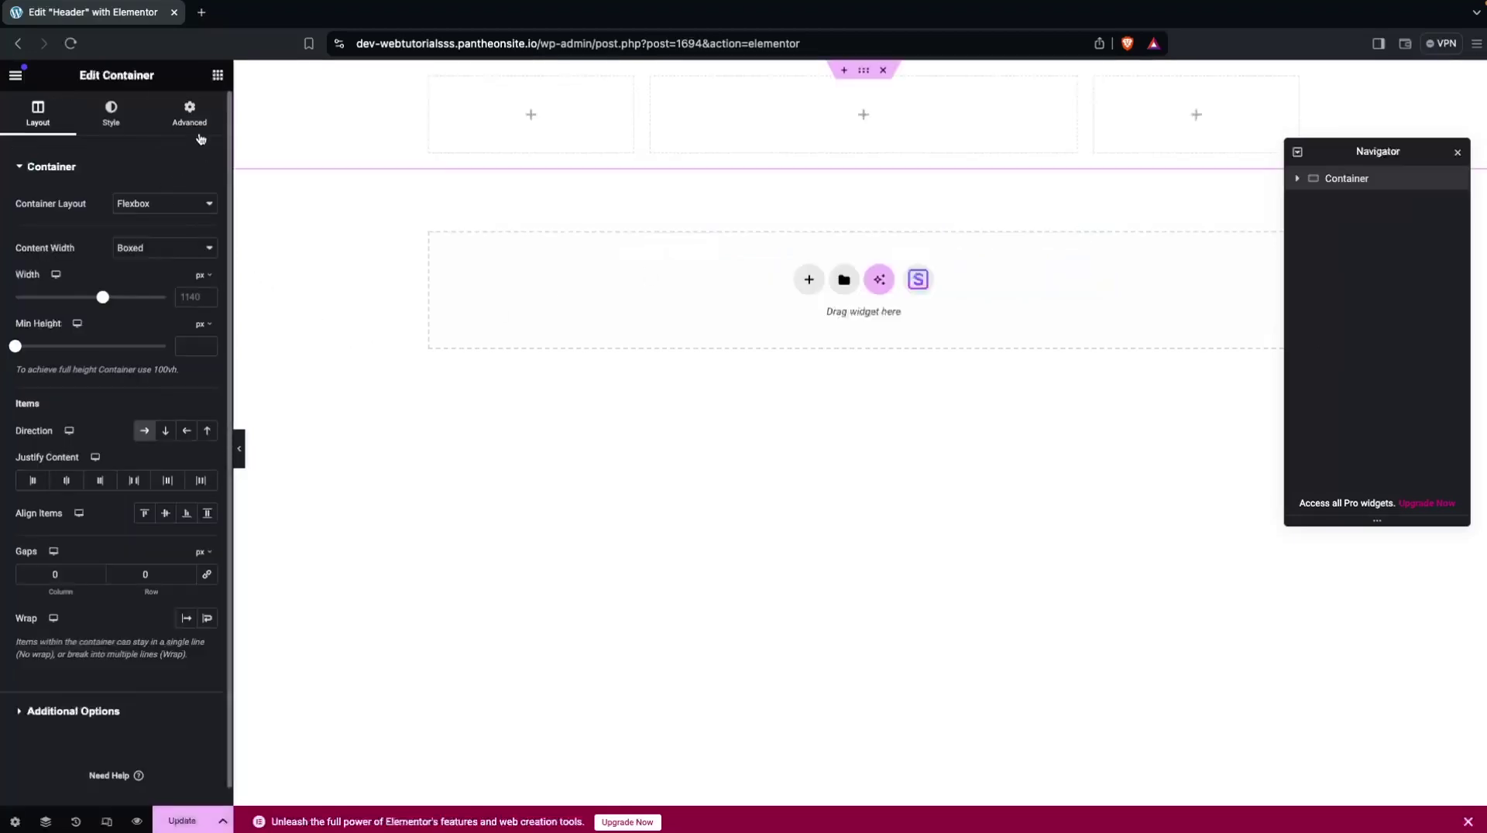
Place the Site Logo widget from the Elementor Header & Footer Builder set in the container's first column.
click(218, 76)
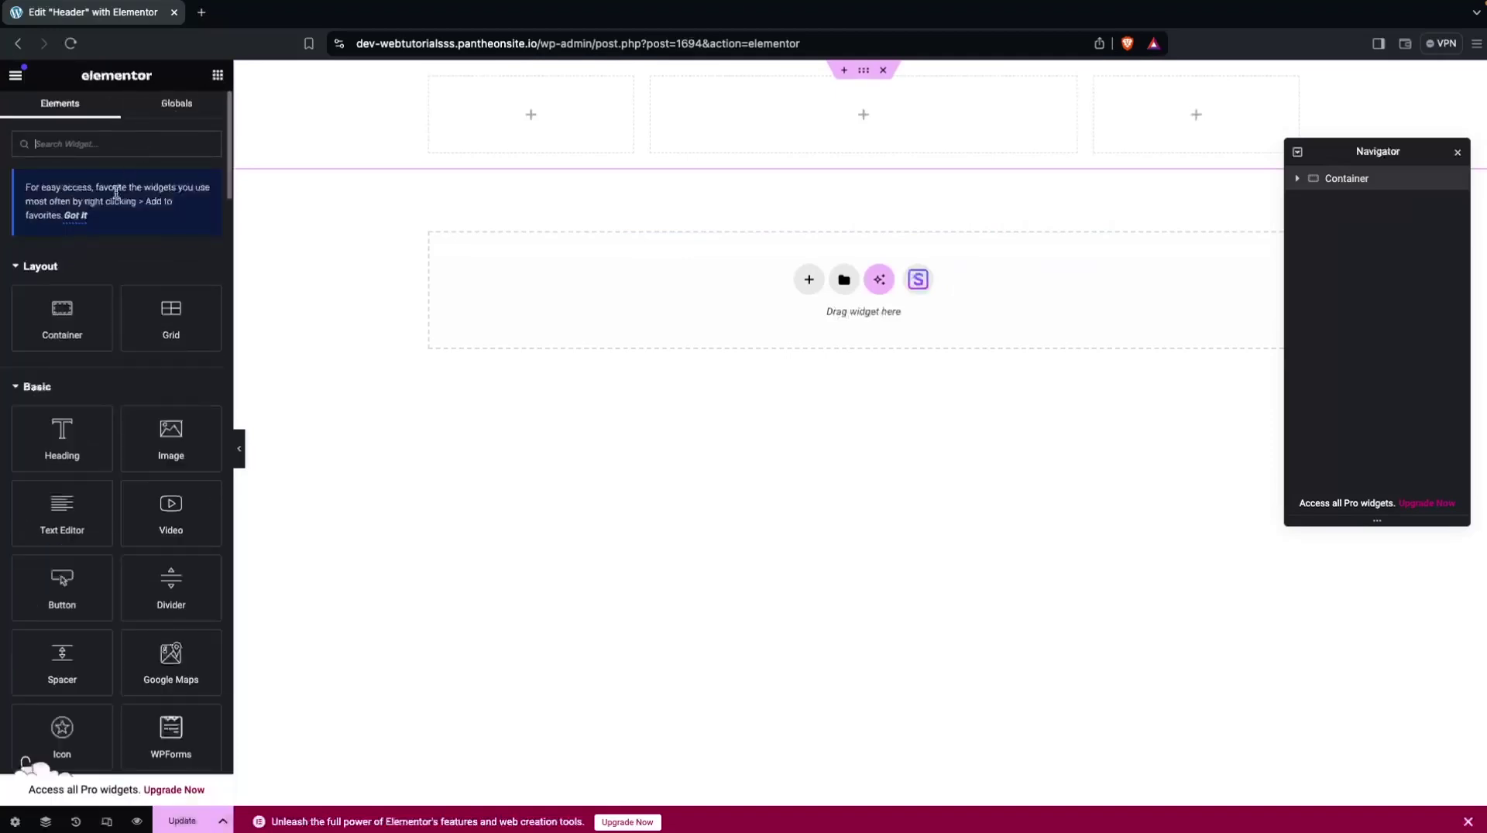
click(17, 394)
click(19, 423)
scroll(22, 426, down, 5)
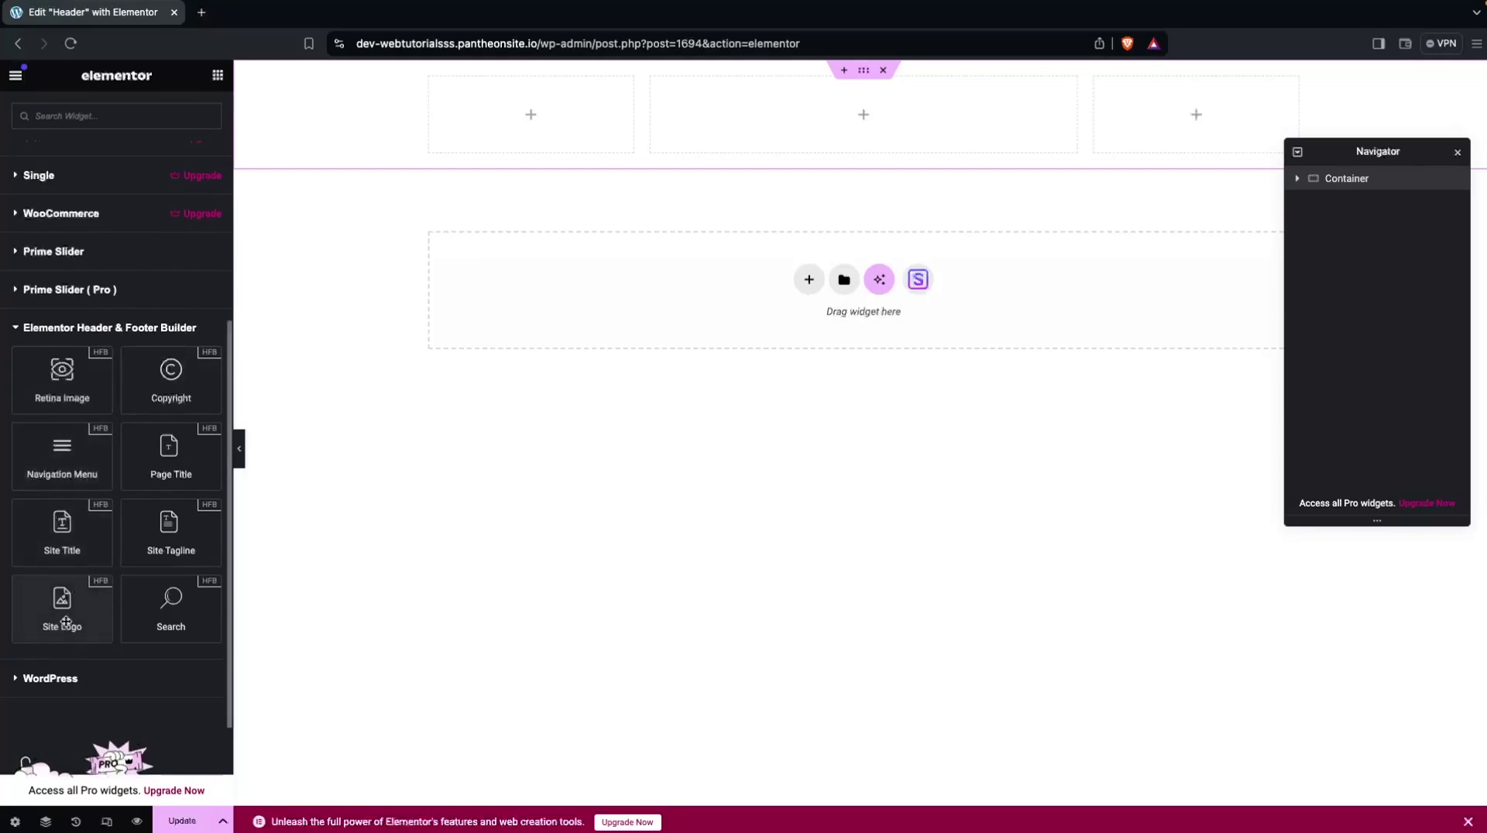
drag(66, 622, 514, 139)
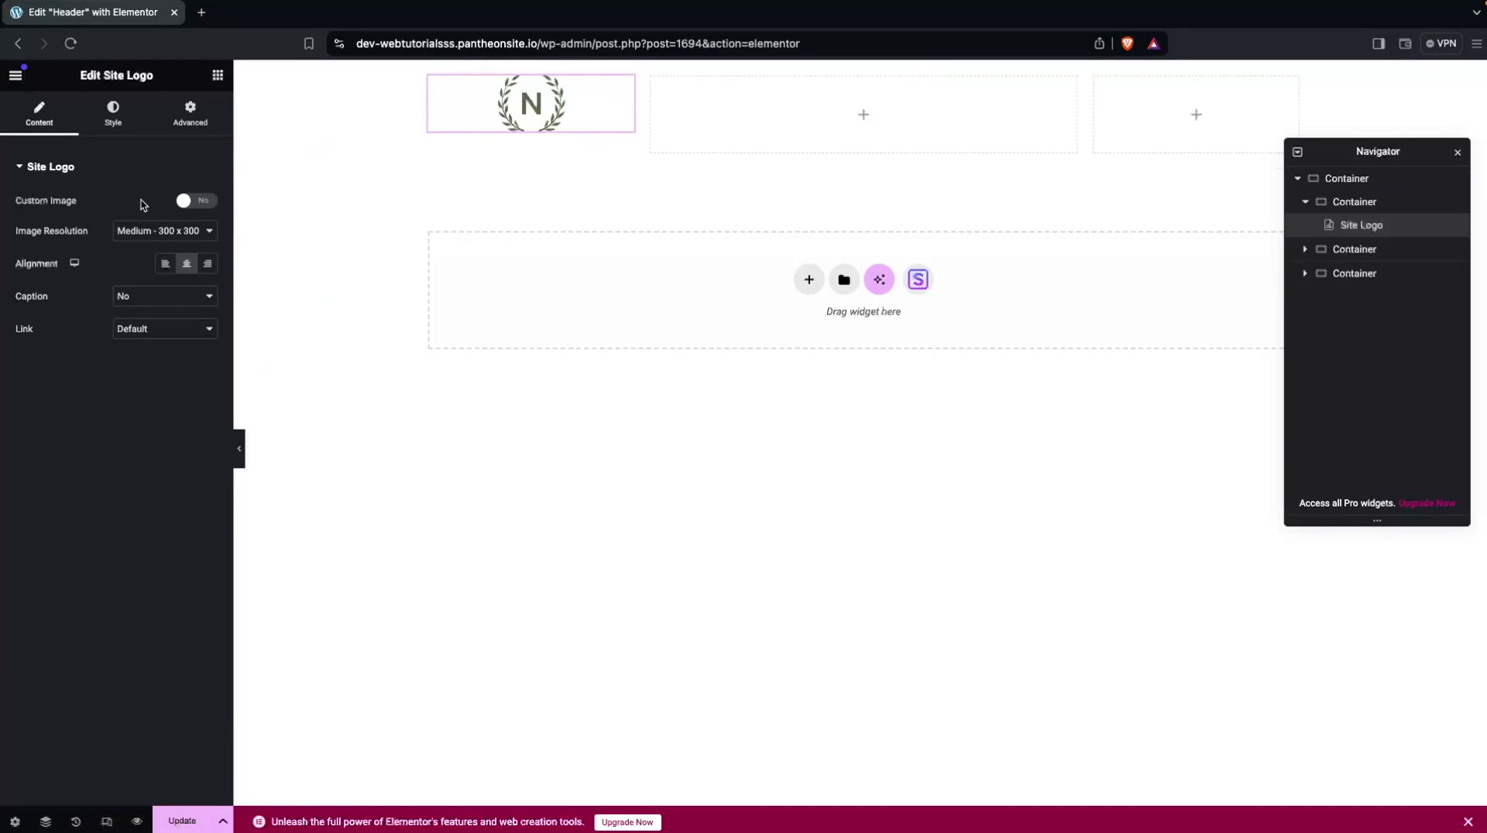
Enable a custom image for the site logo and use logo.png from the media library.
click(196, 203)
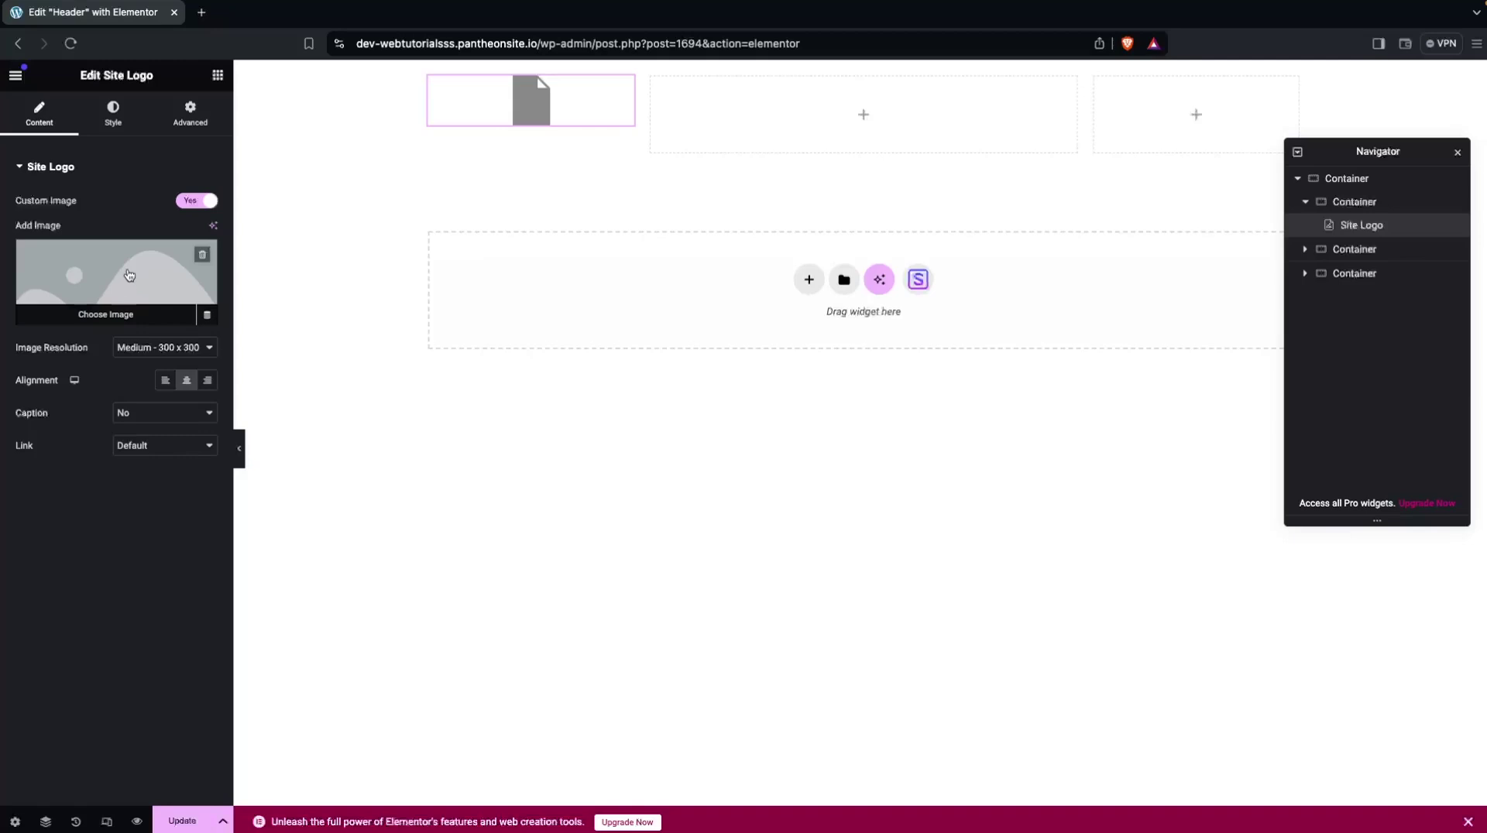
click(130, 275)
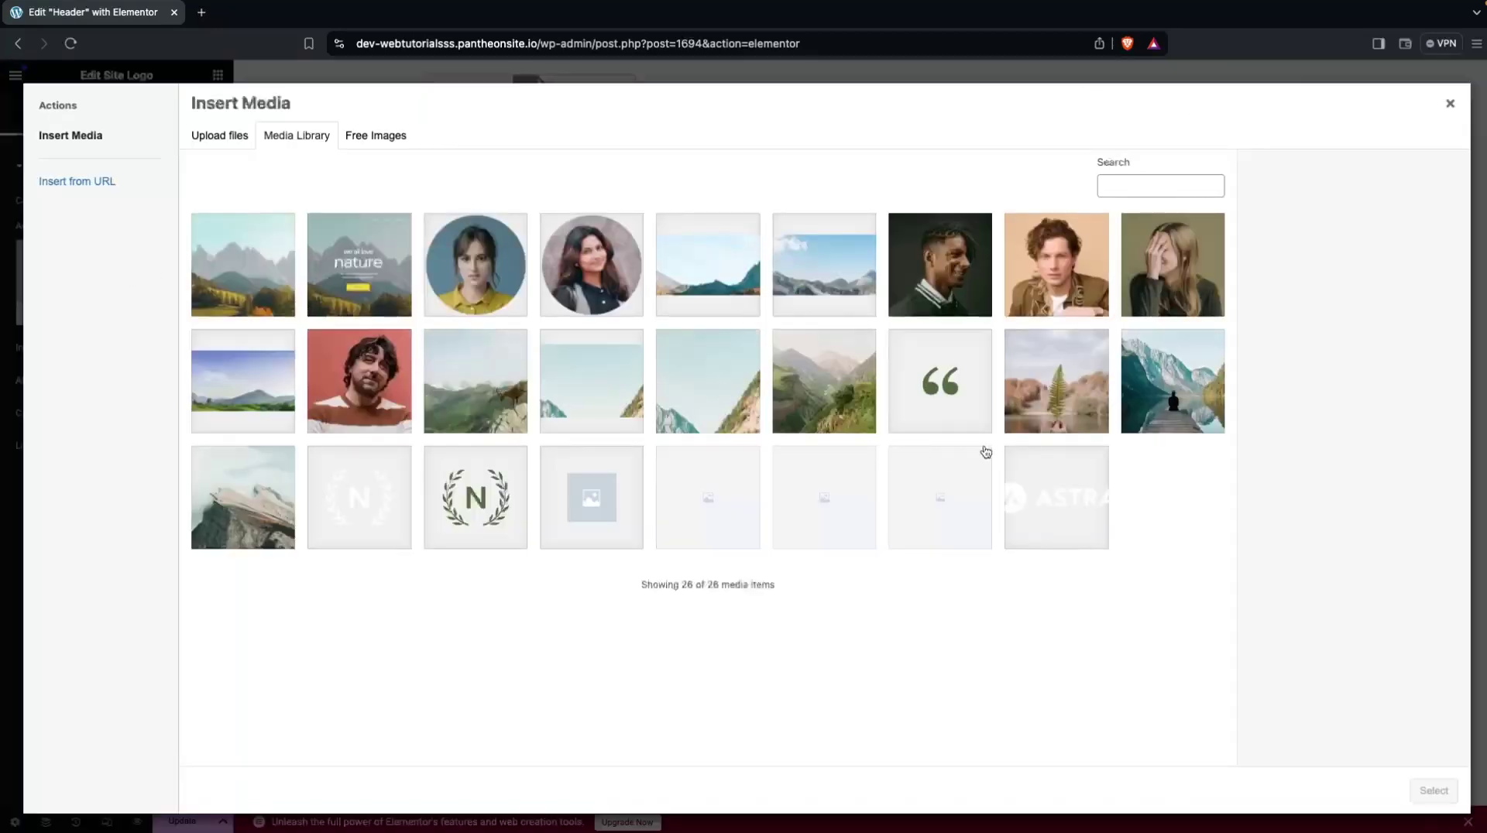
click(1068, 529)
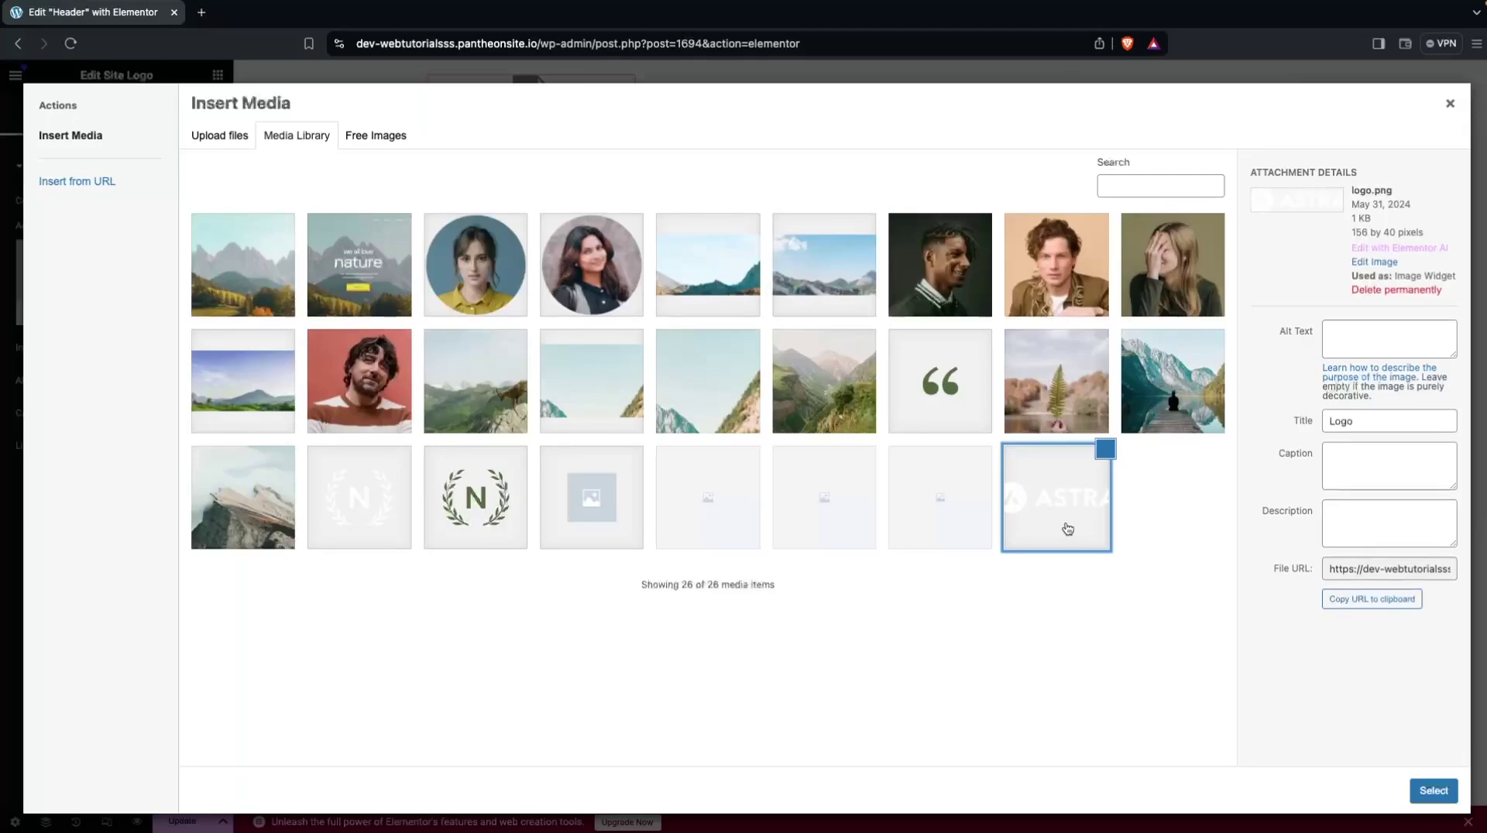
click(1433, 791)
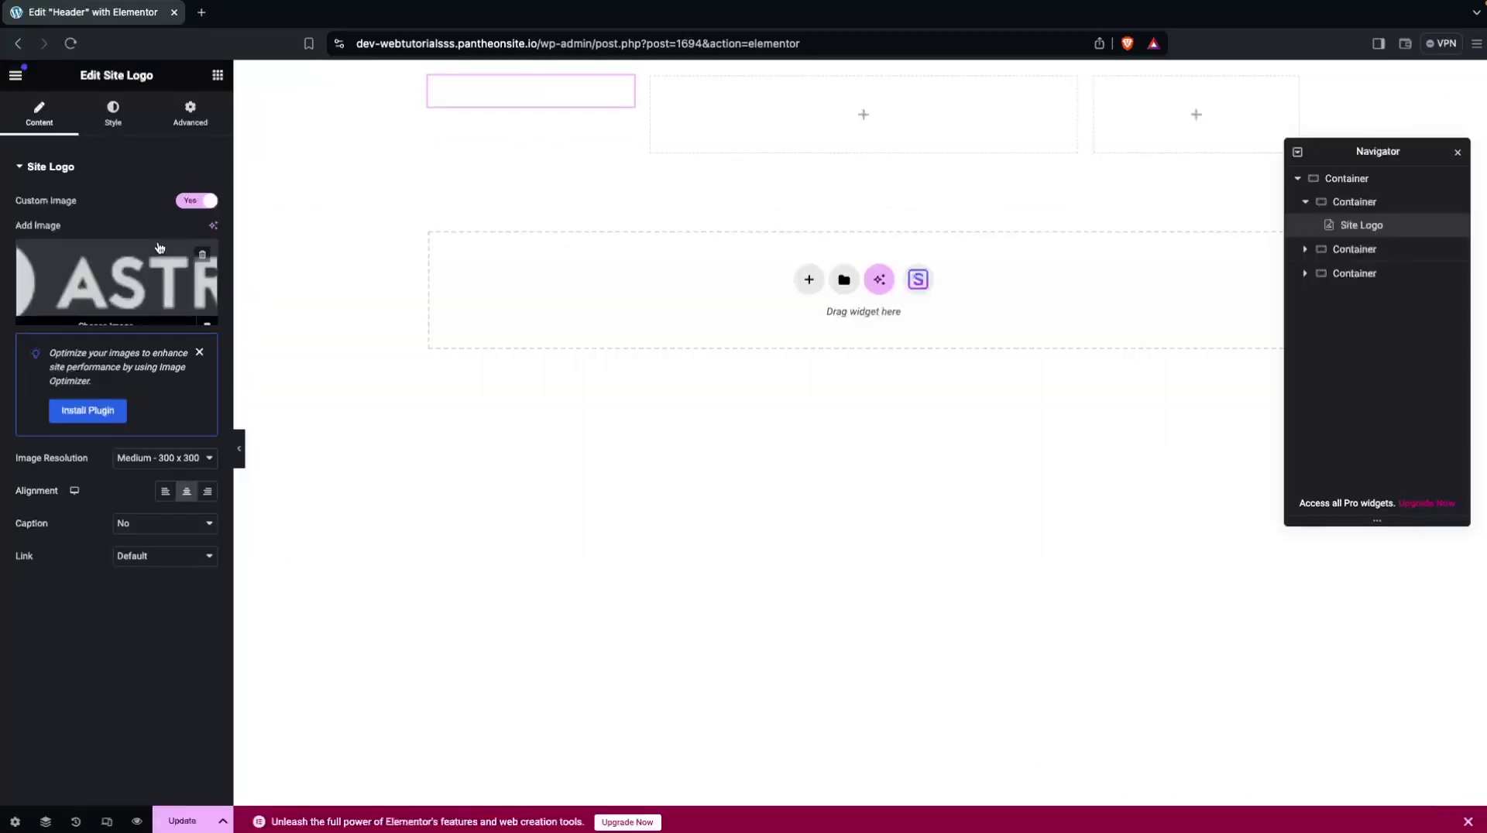
Give the outer header container a classic background in solid blue, #0010A5.
click(112, 118)
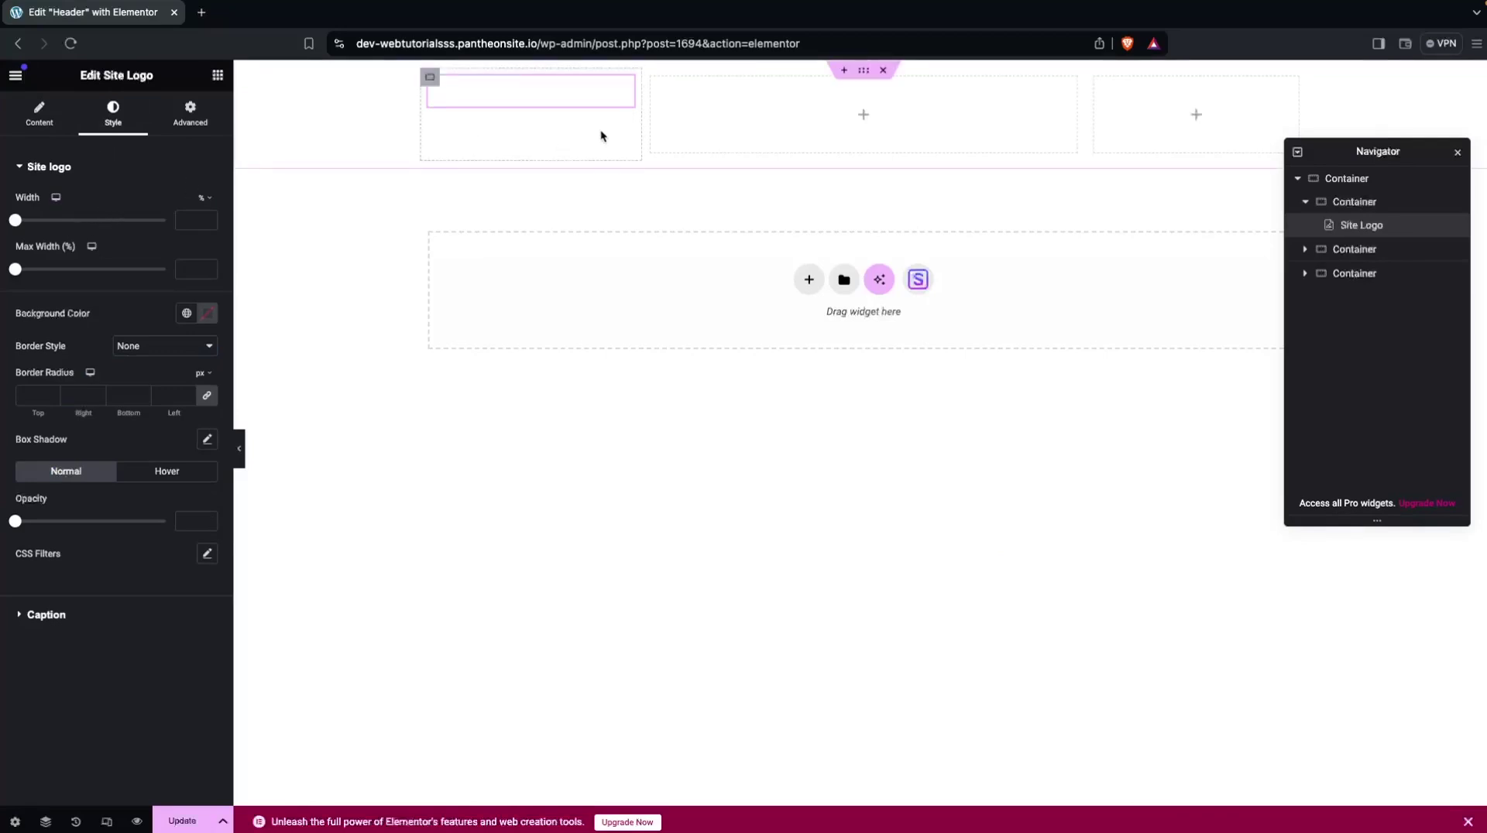
click(862, 73)
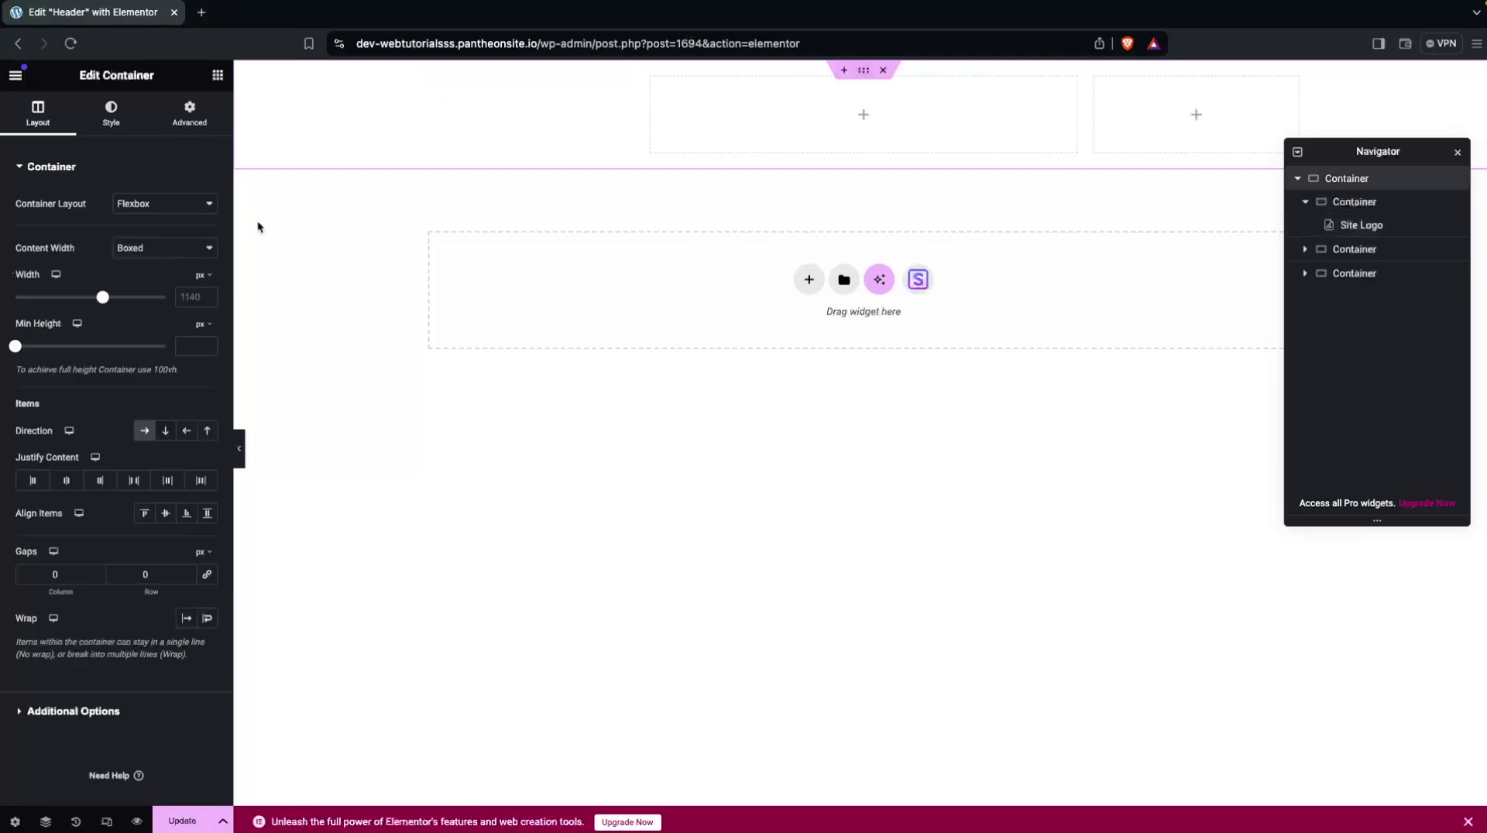
click(111, 110)
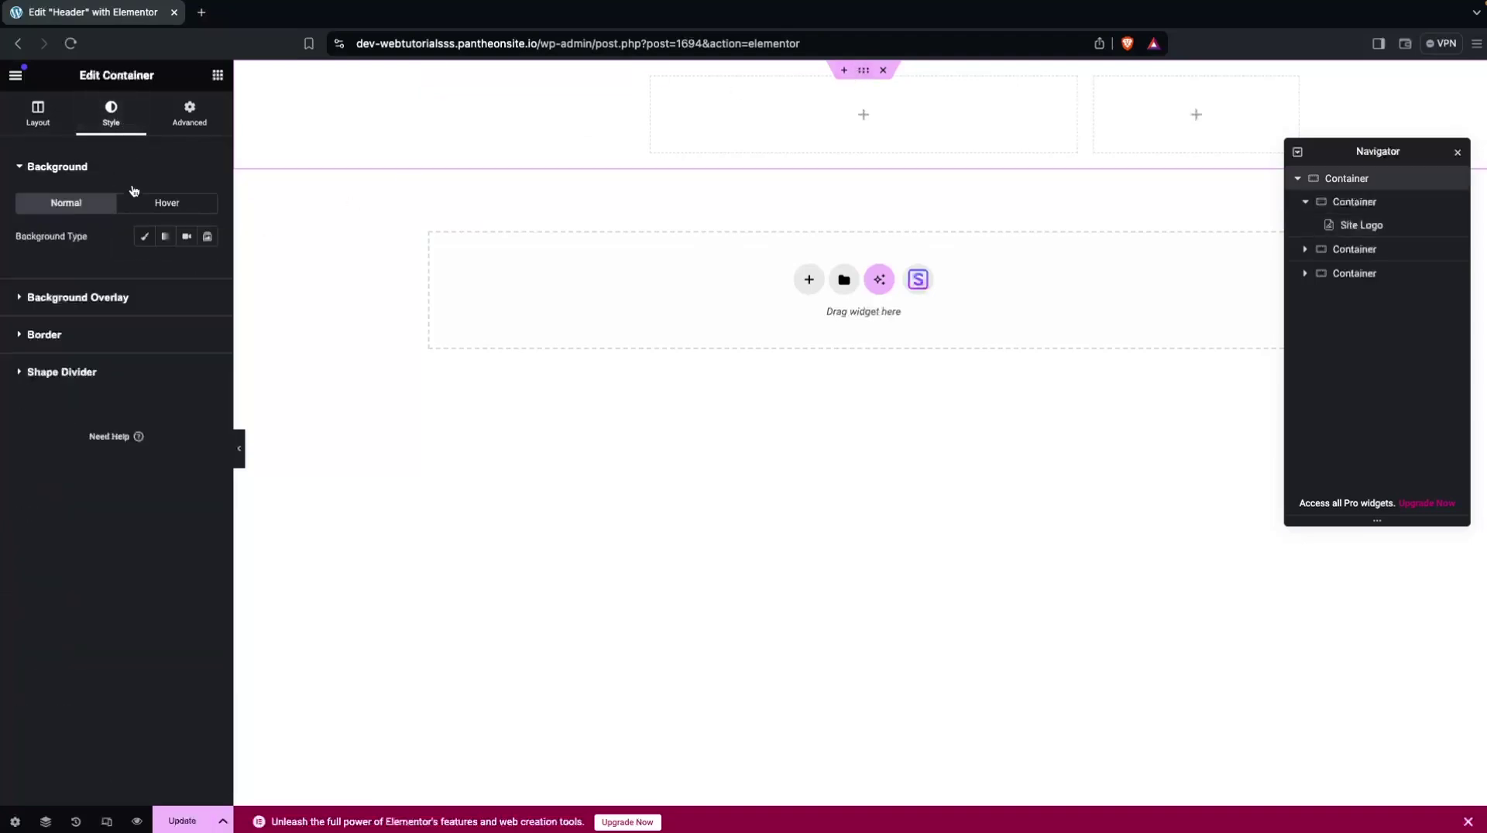
click(142, 238)
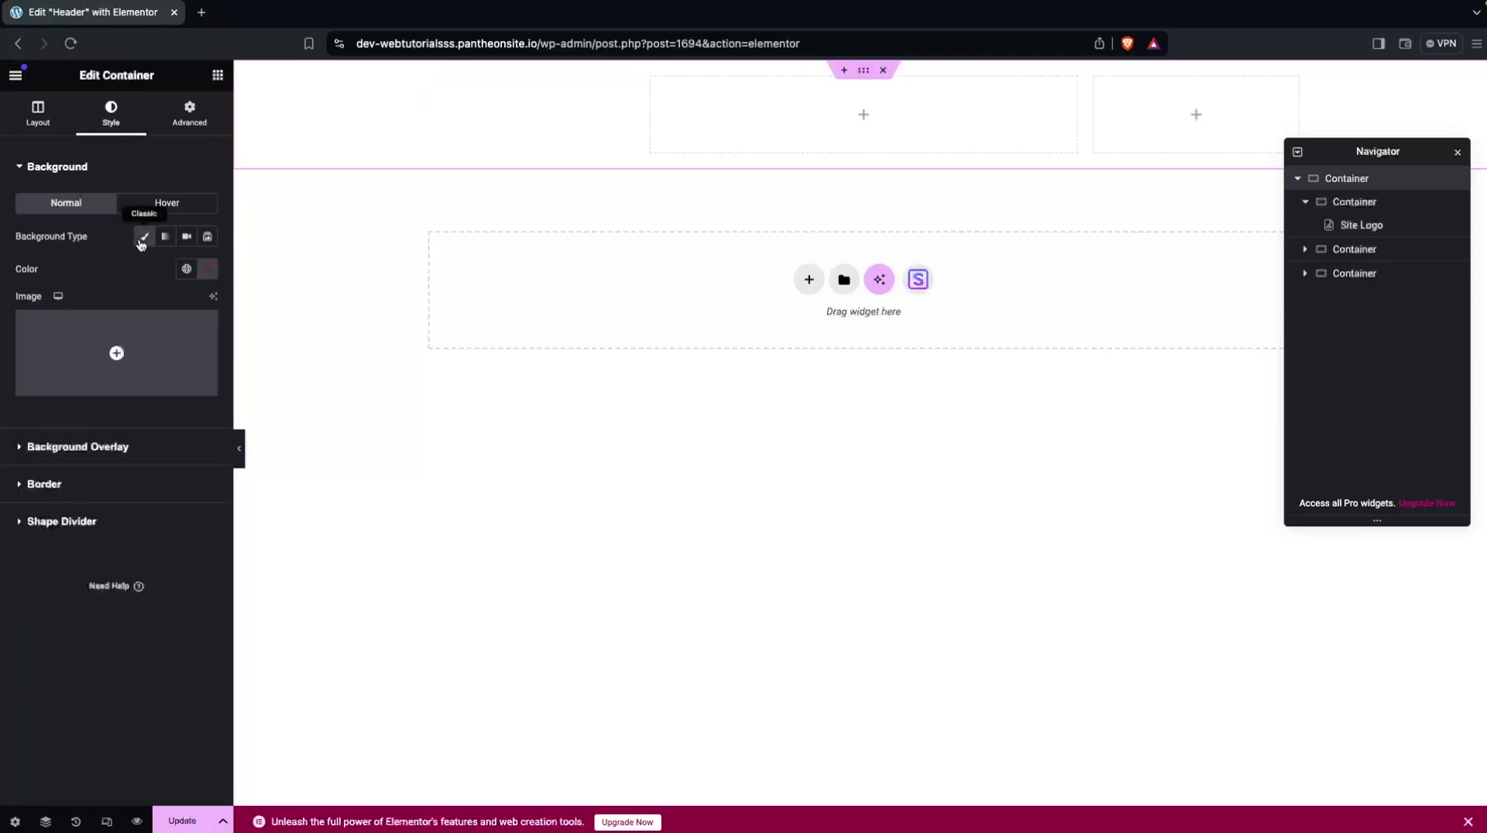
click(208, 271)
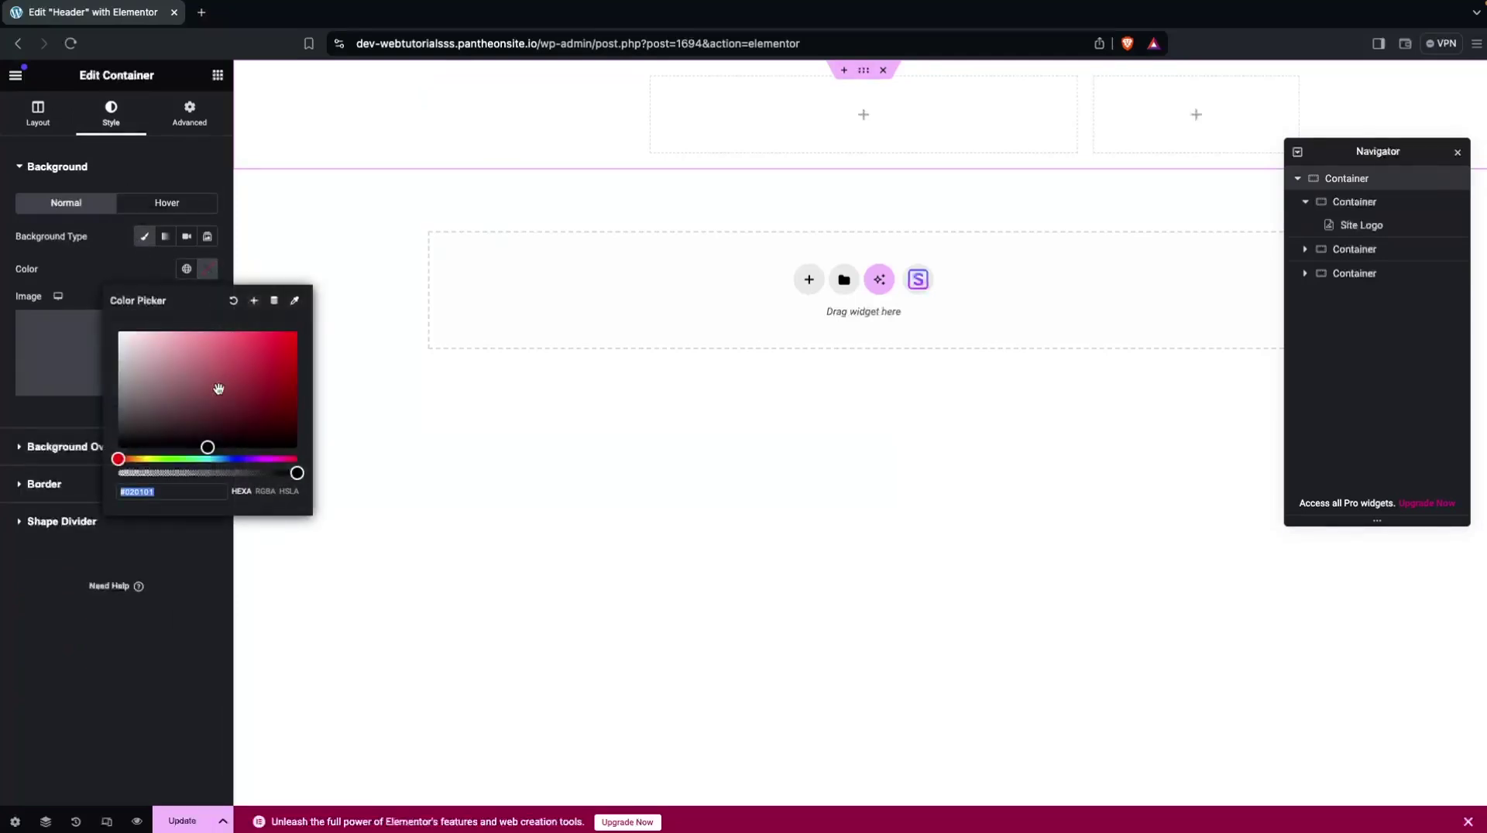
click(188, 460)
drag(208, 447, 232, 406)
click(183, 459)
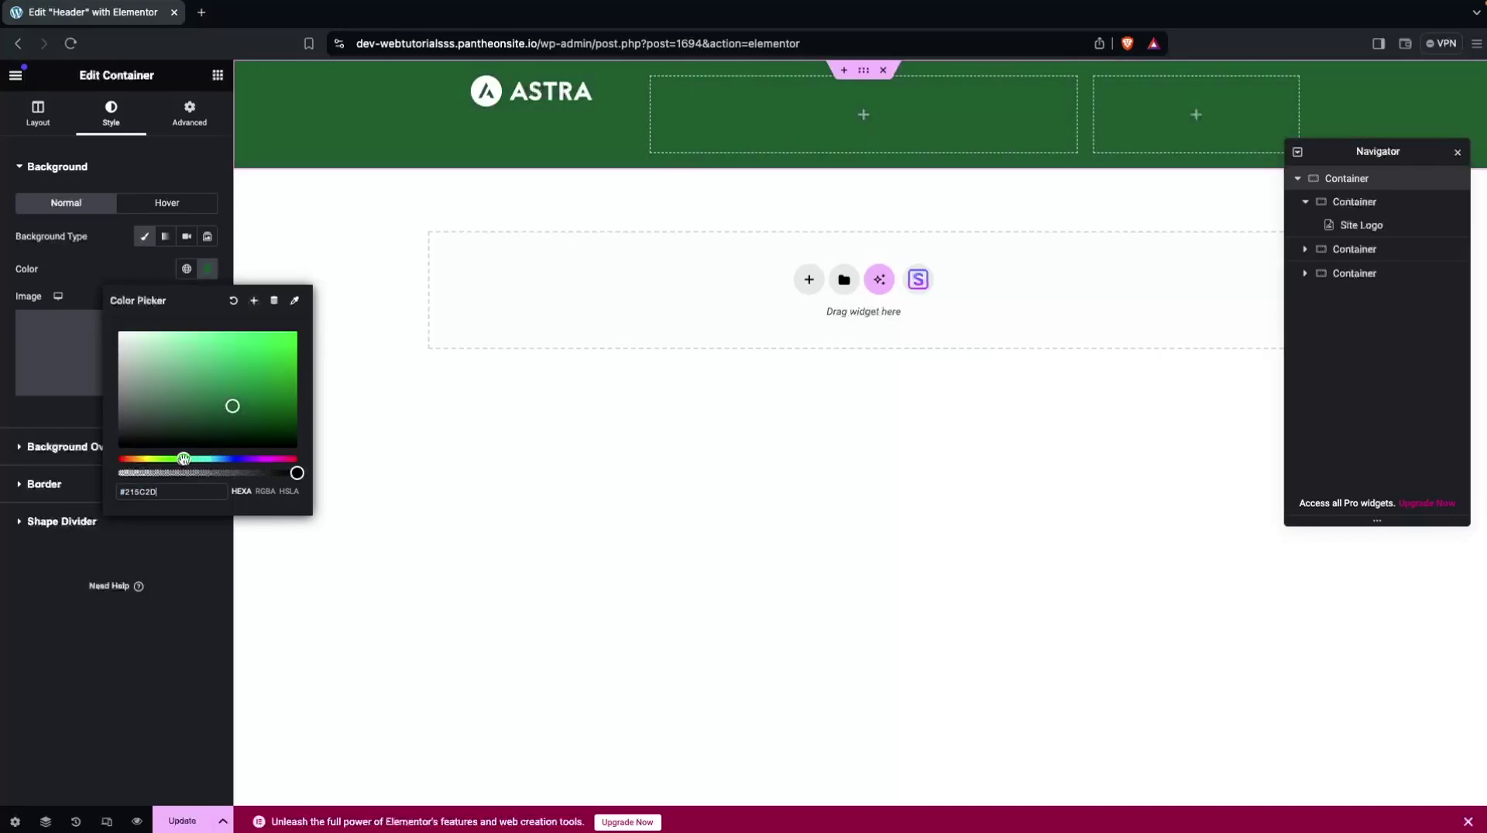
click(234, 459)
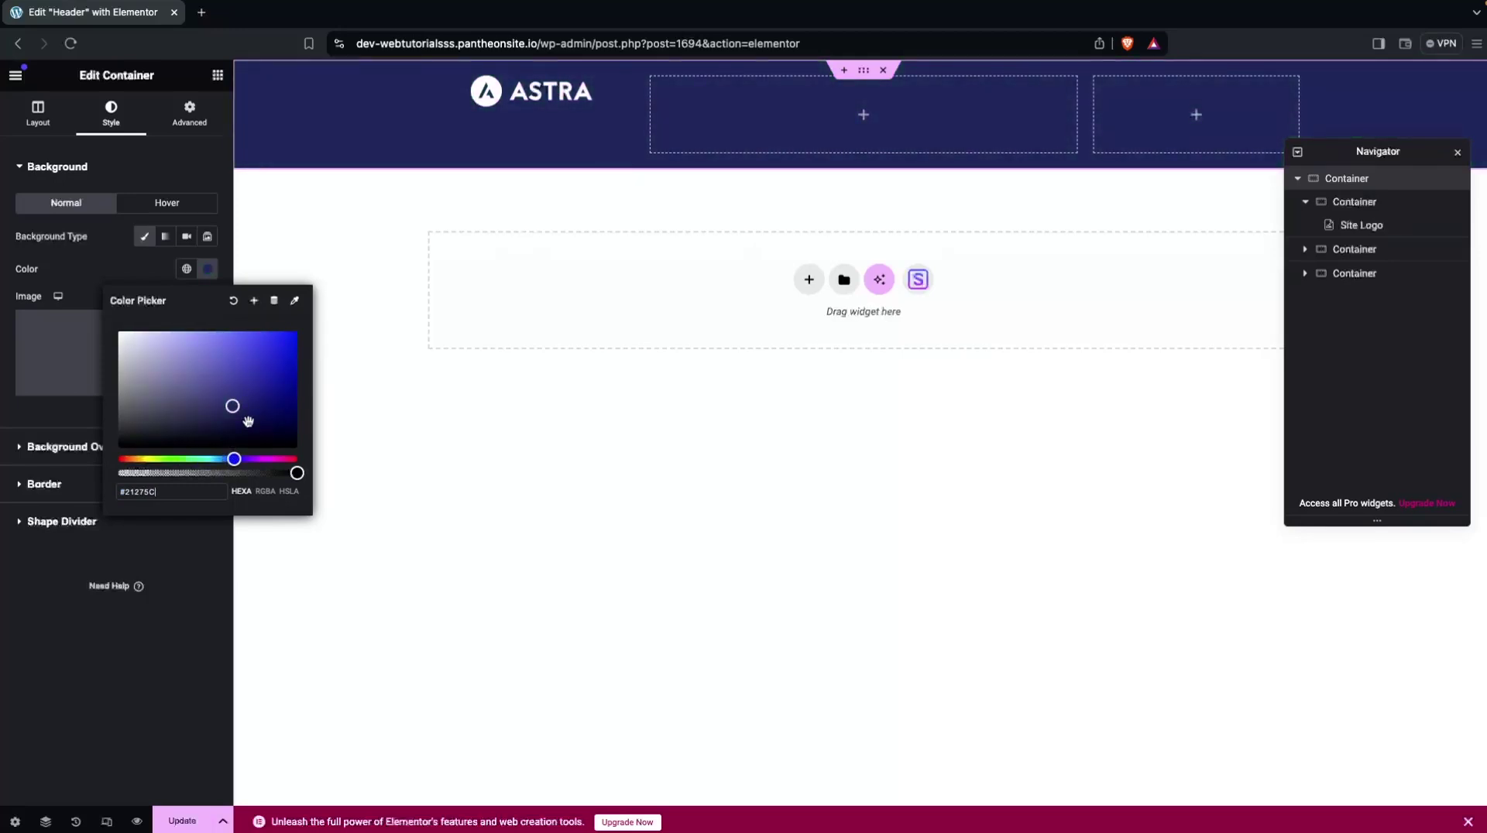
drag(233, 408, 322, 376)
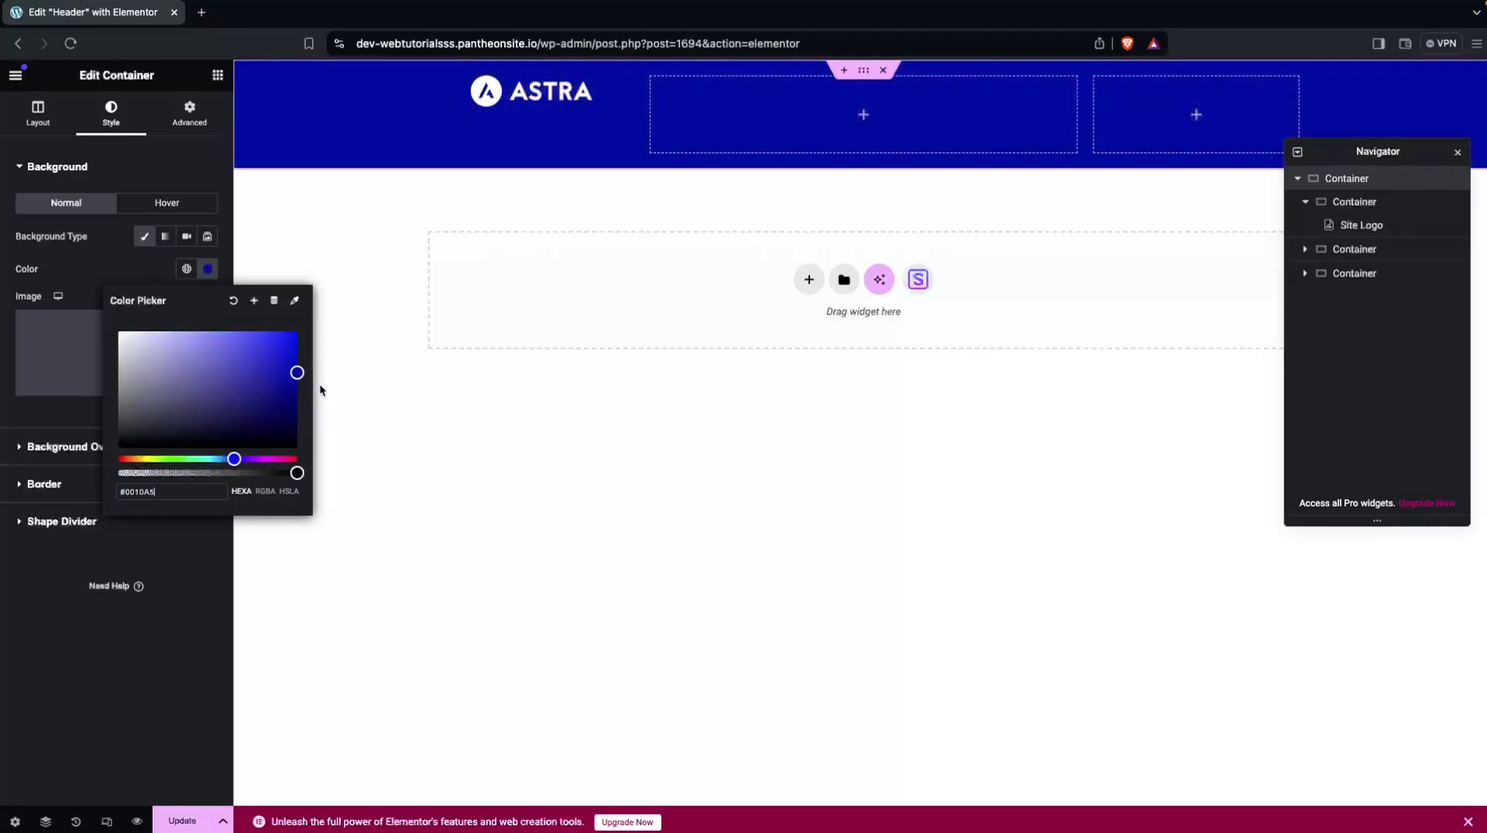
click(319, 384)
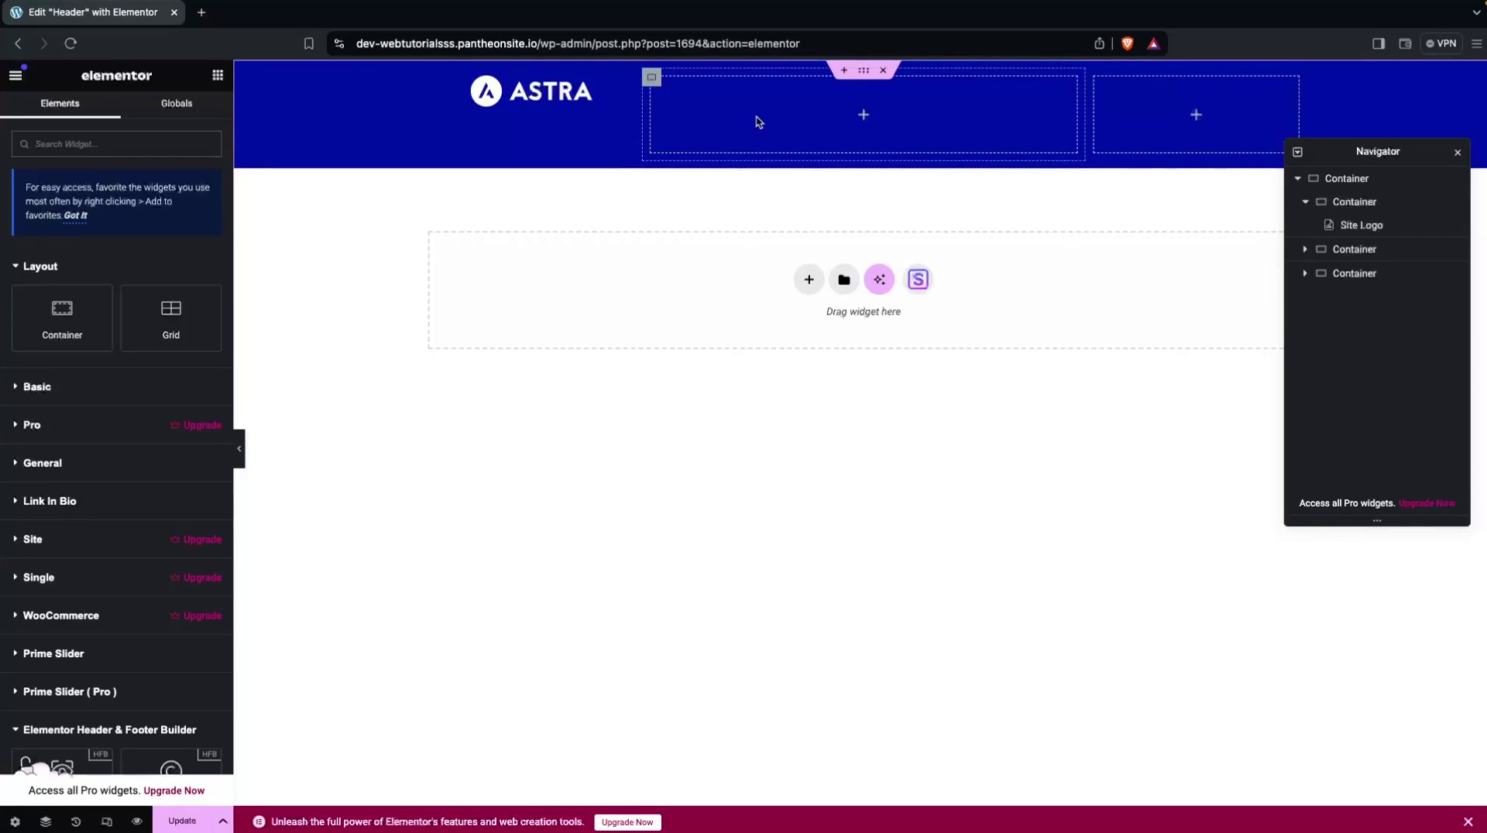
Place the Navigation Menu widget from the Elementor Header & Footer Builder set in the middle column, using Main Menu.
scroll(93, 391, down, 5)
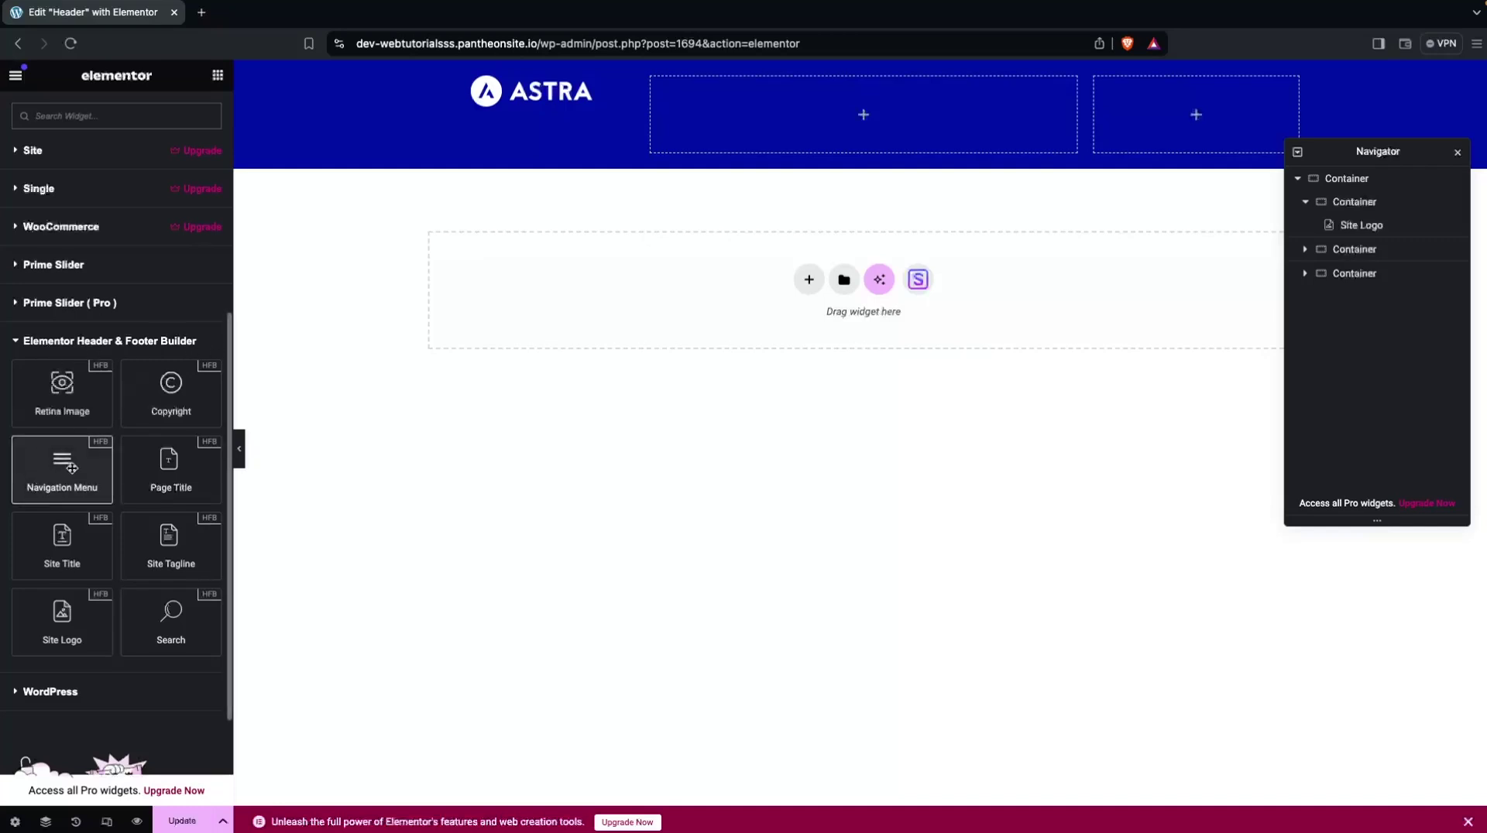
drag(72, 468, 751, 120)
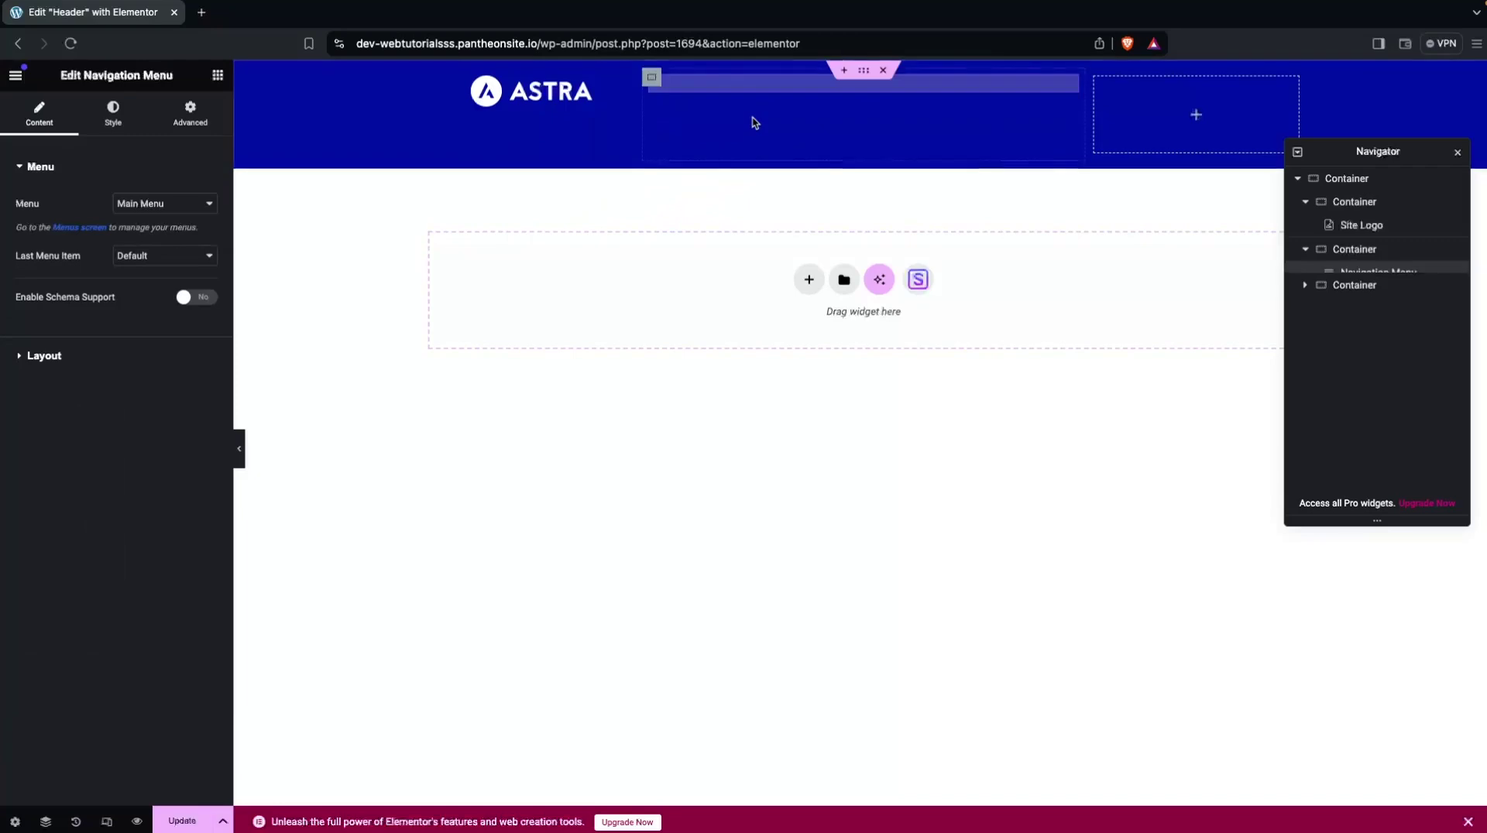
click(165, 204)
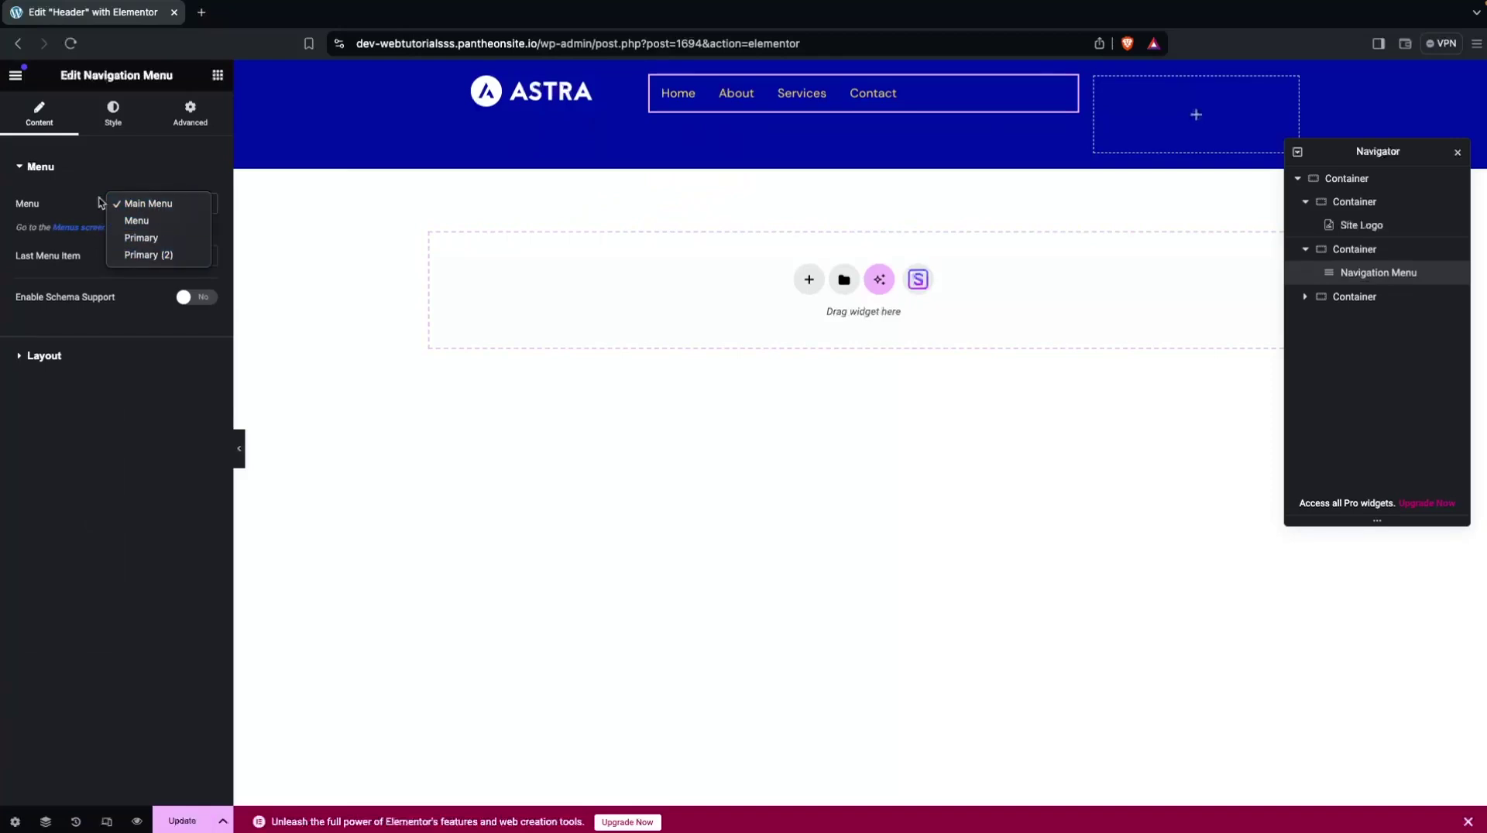
click(64, 201)
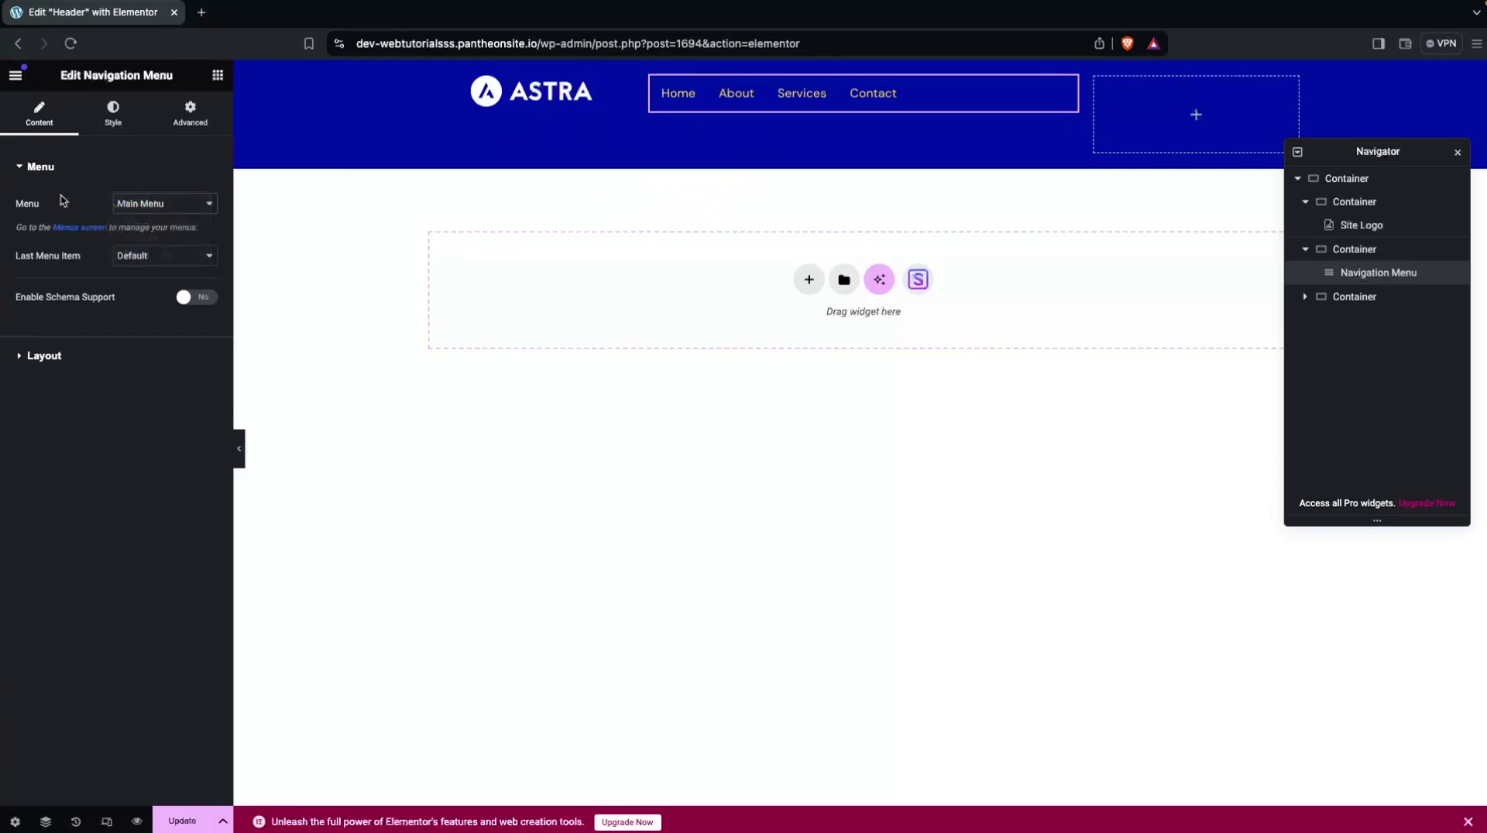
Set the navigation menu's horizontal layout alignment to Center.
click(18, 361)
scroll(47, 455, down, 1)
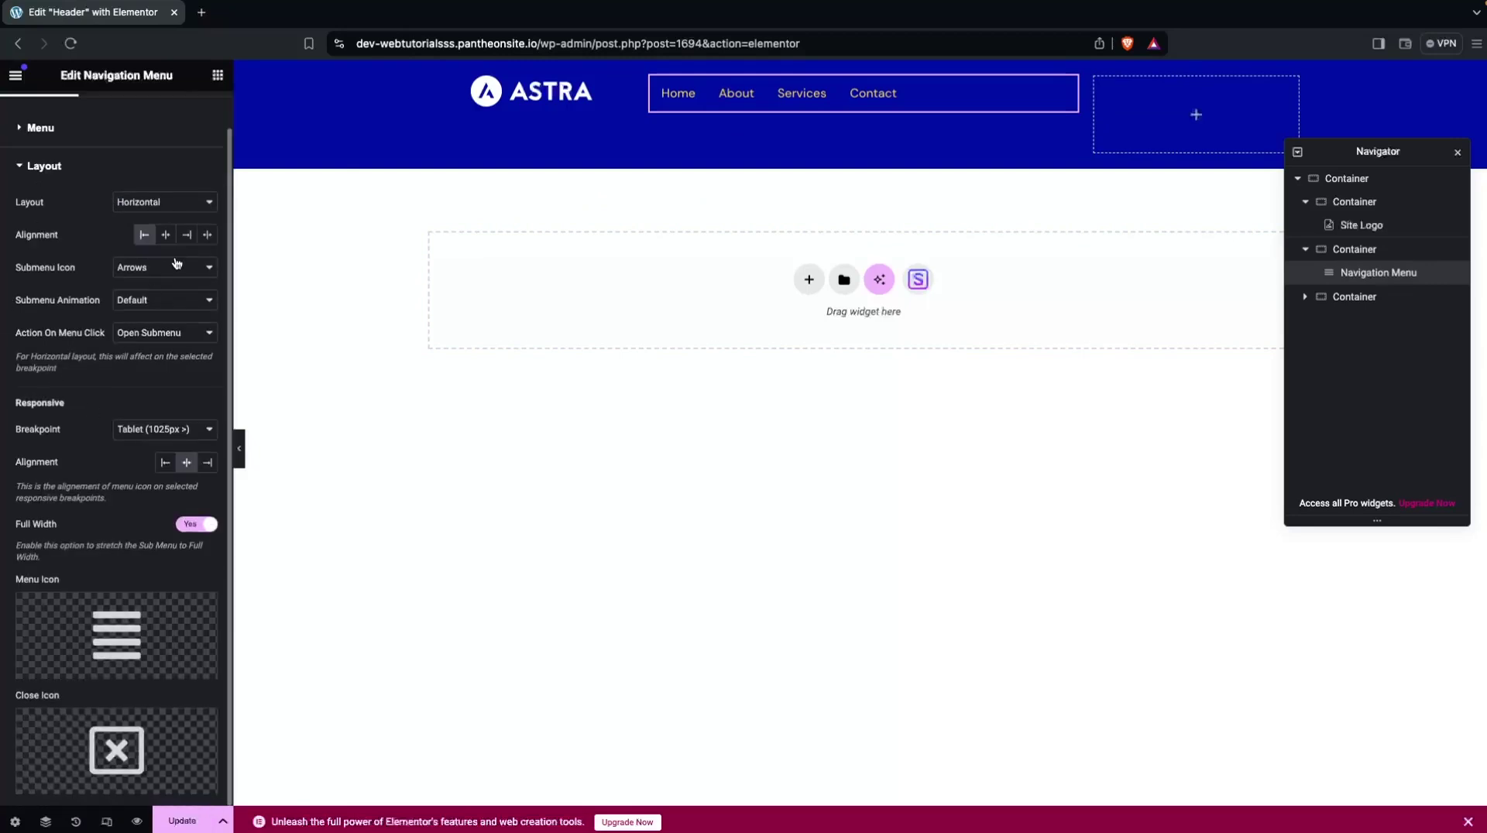
click(167, 236)
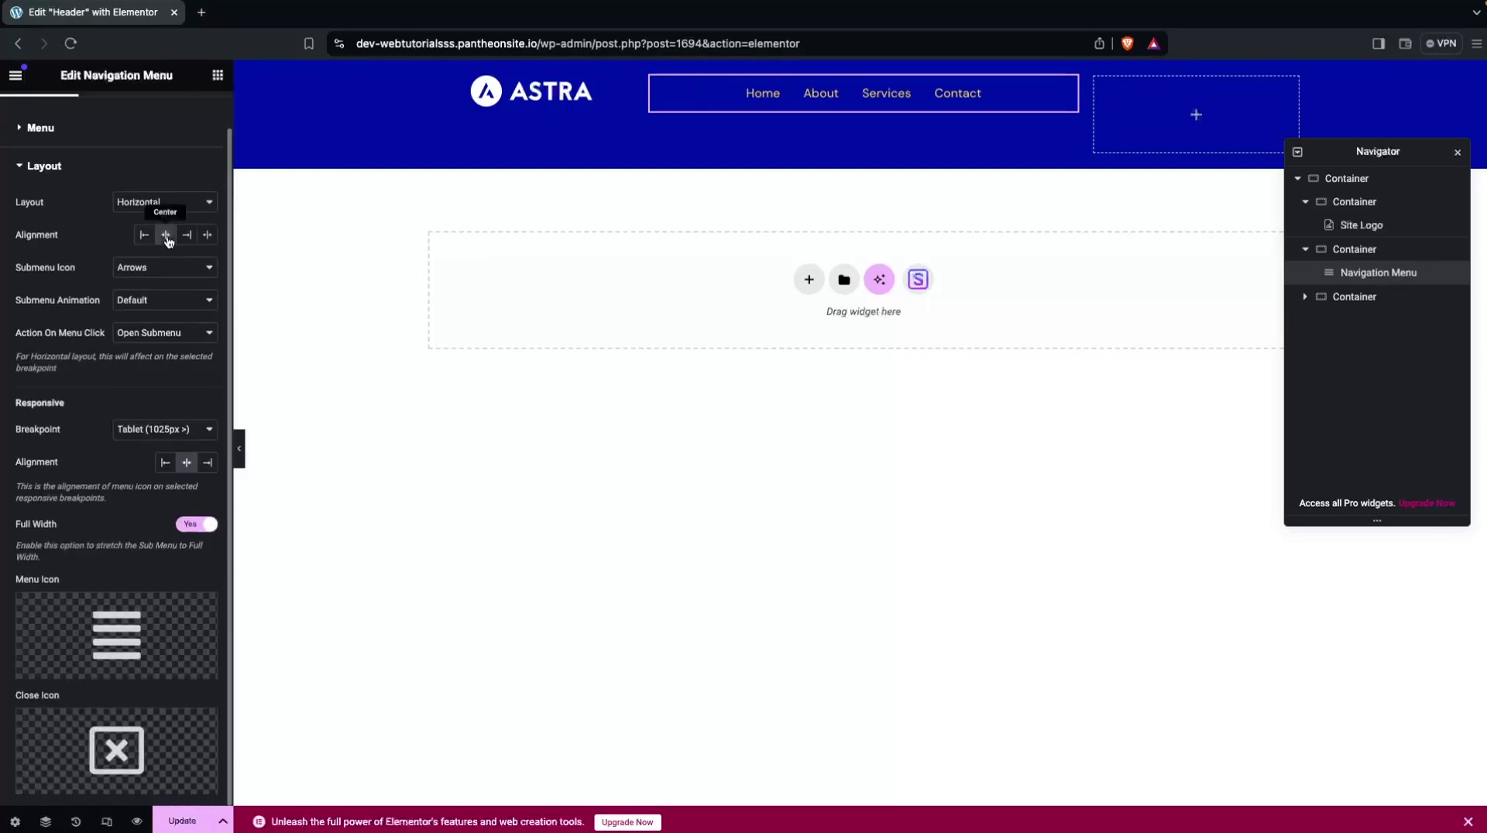
scroll(117, 184, up, 1)
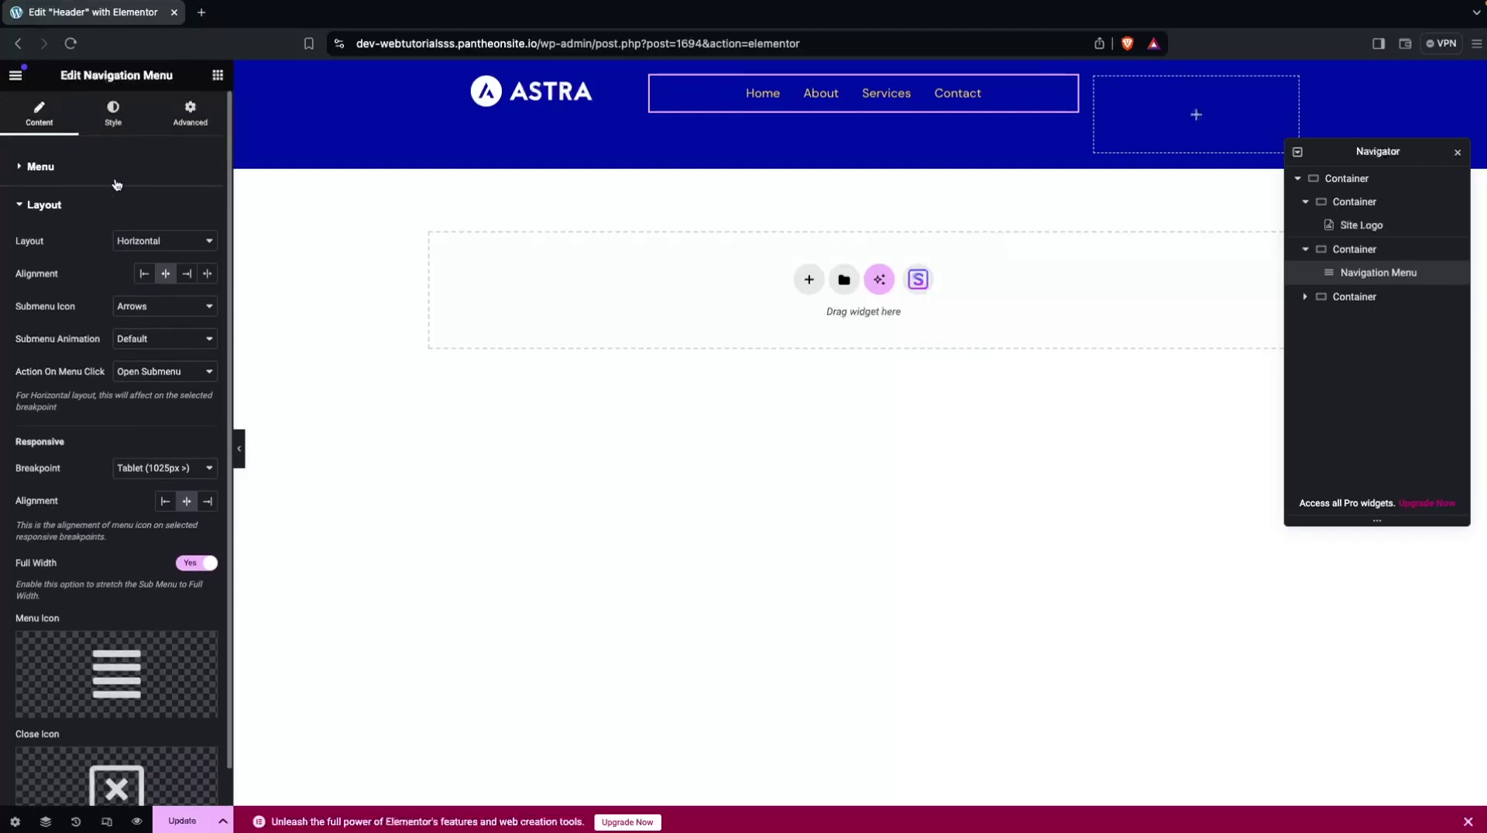
Set the main menu's normal text color to white, #FFFFFF.
click(106, 128)
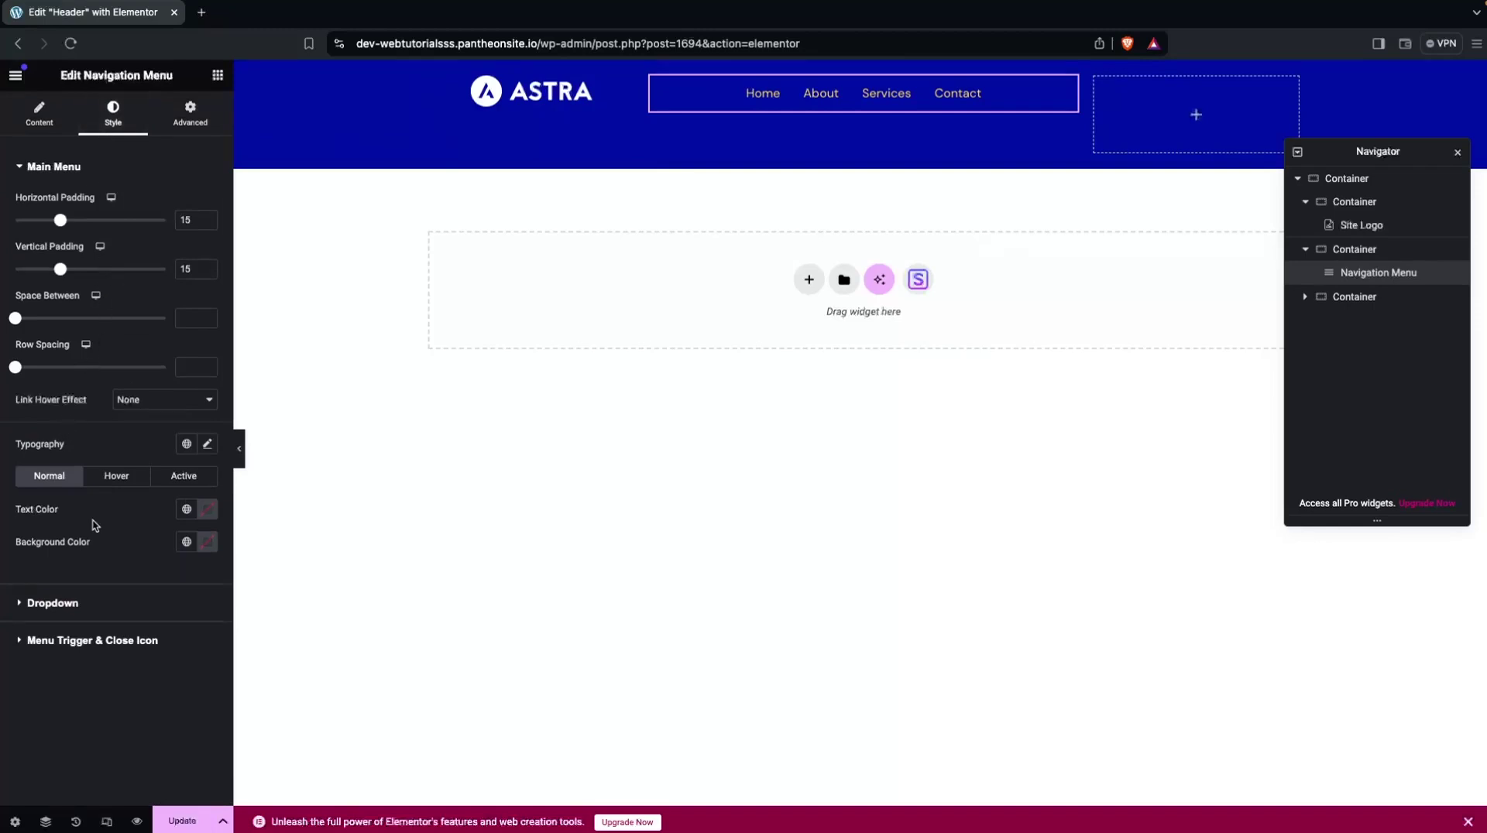
click(206, 511)
drag(150, 587, 115, 571)
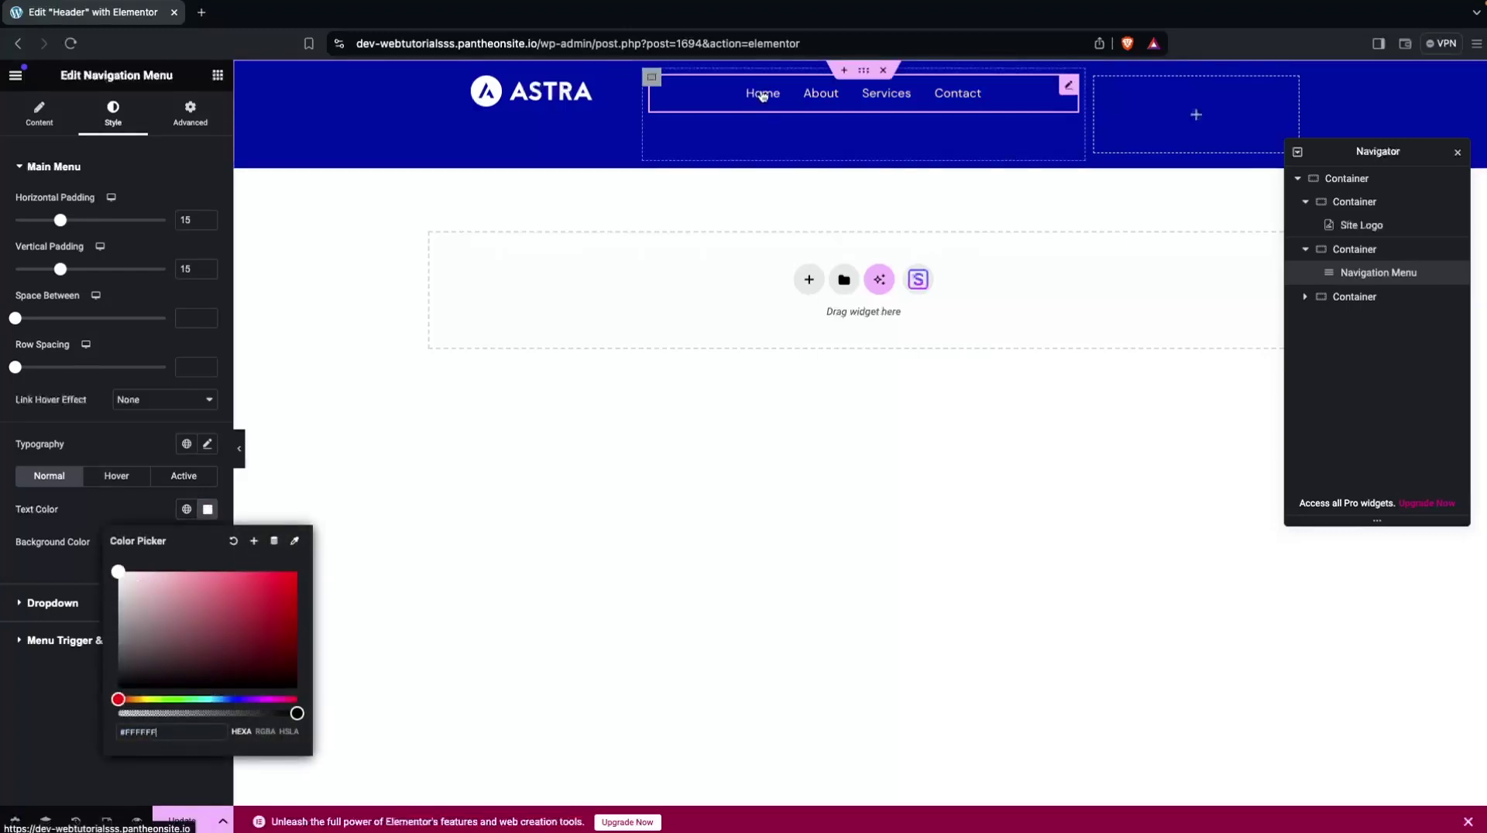
Set the main menu's hover text color to a light grey.
click(109, 481)
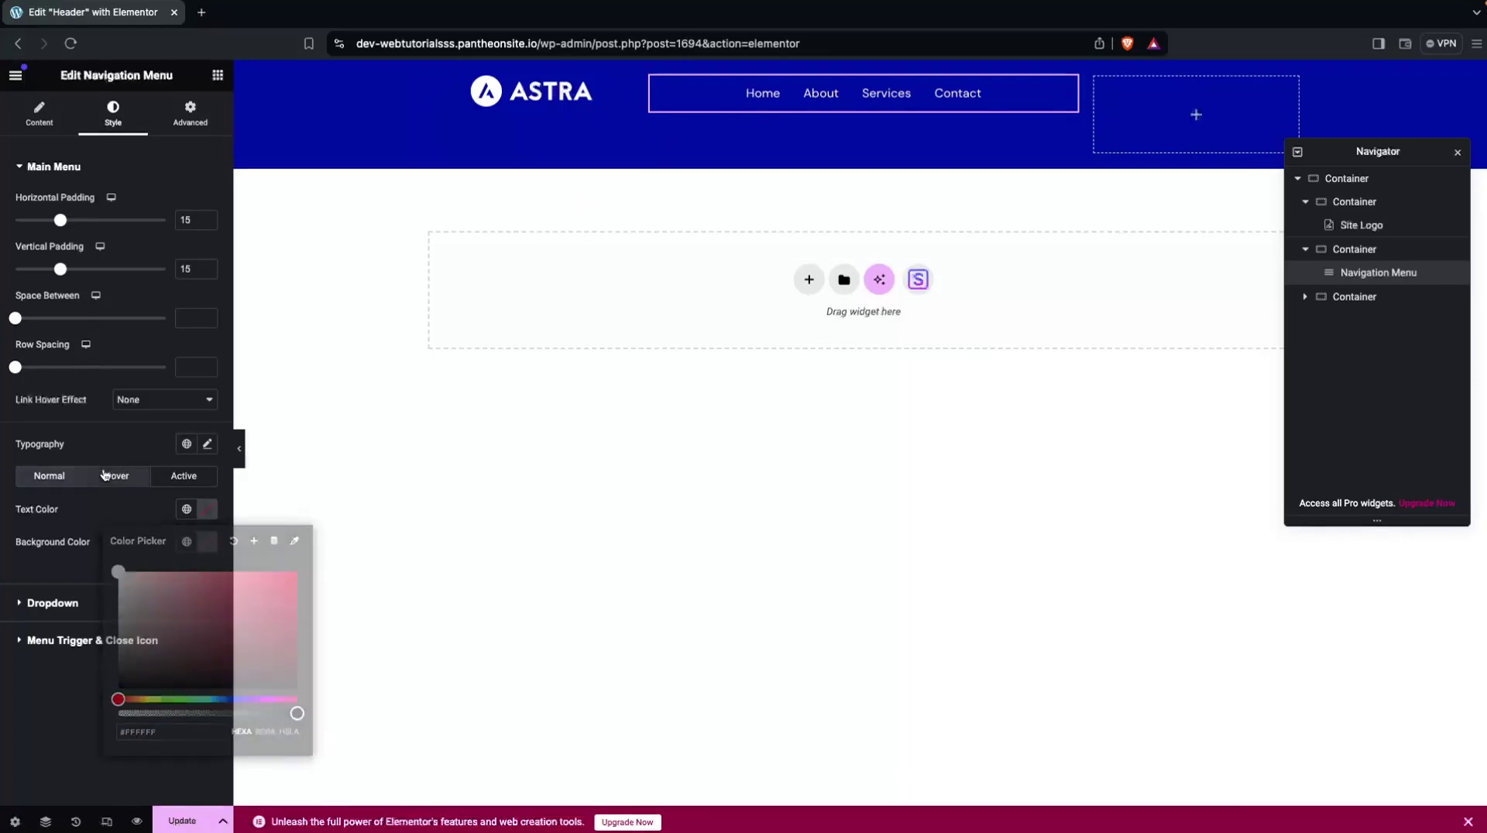
click(209, 510)
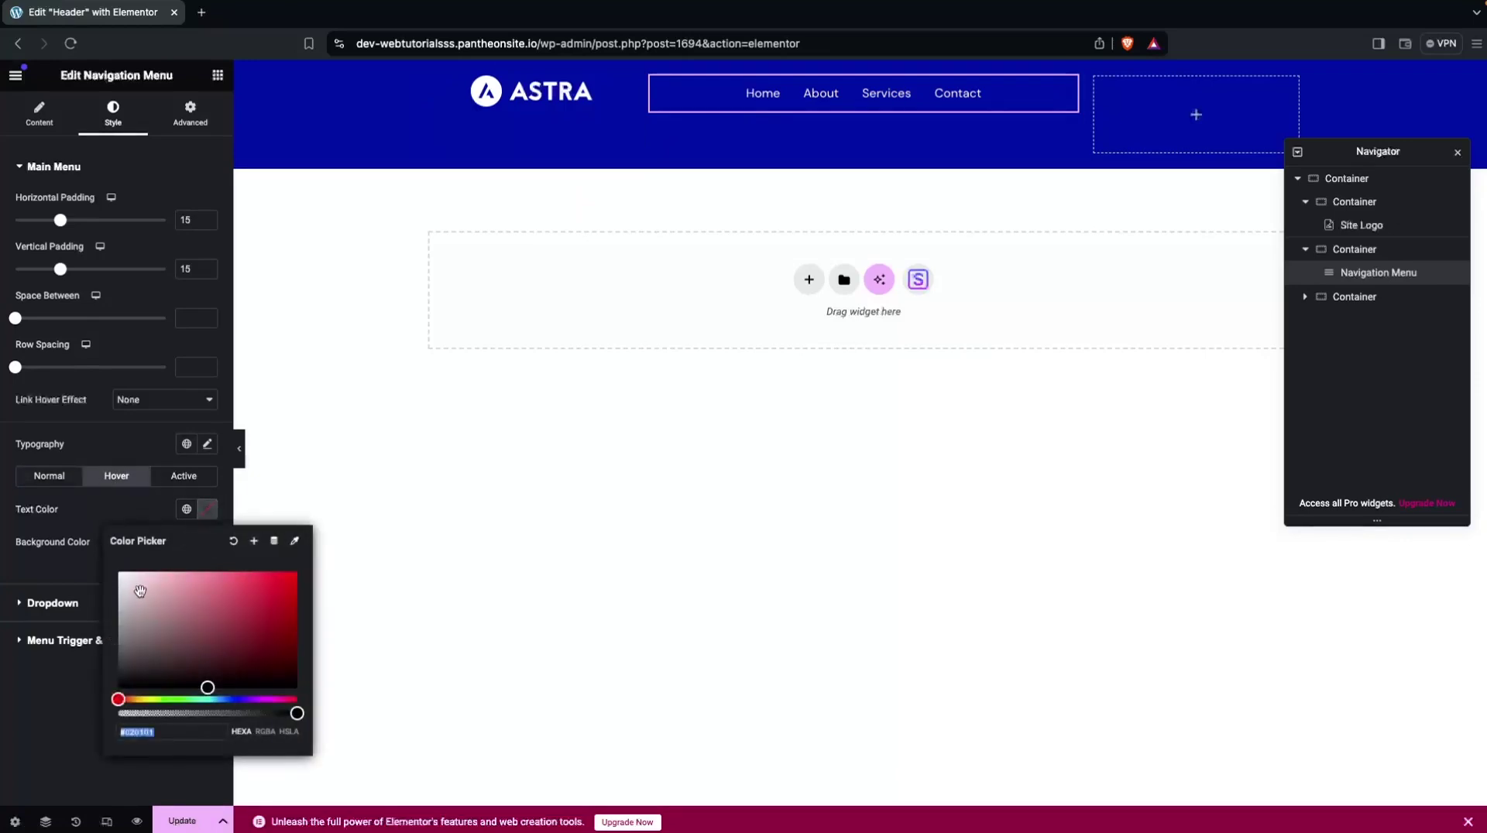
mouse_move(140, 591)
mouse_down()
mouse_move(114, 587)
mouse_move(110, 612)
mouse_move(117, 600)
mouse_up()
click(94, 505)
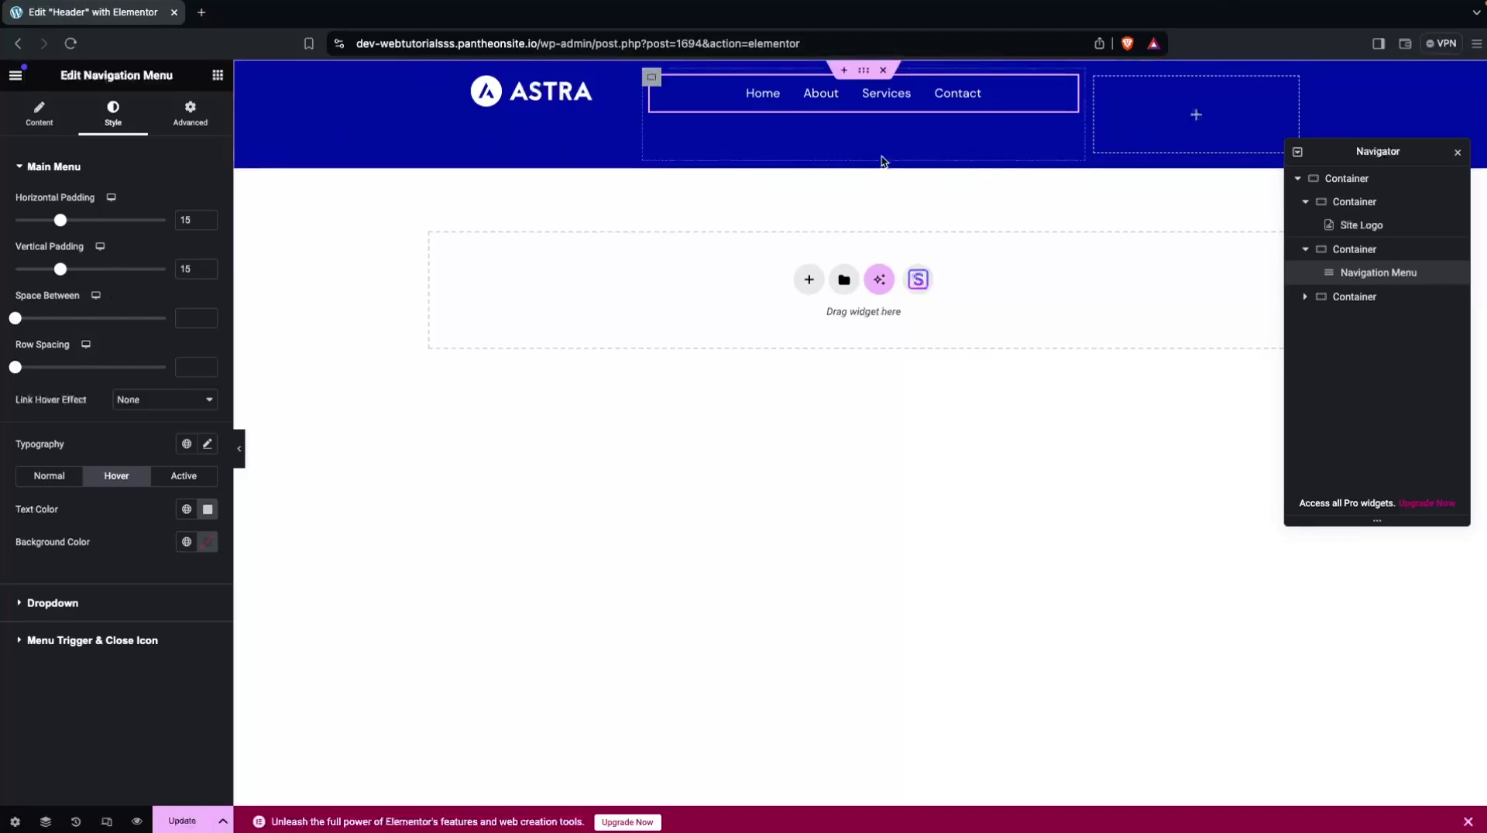
Find the Social Icons widget and place it in the header's empty third column.
click(218, 75)
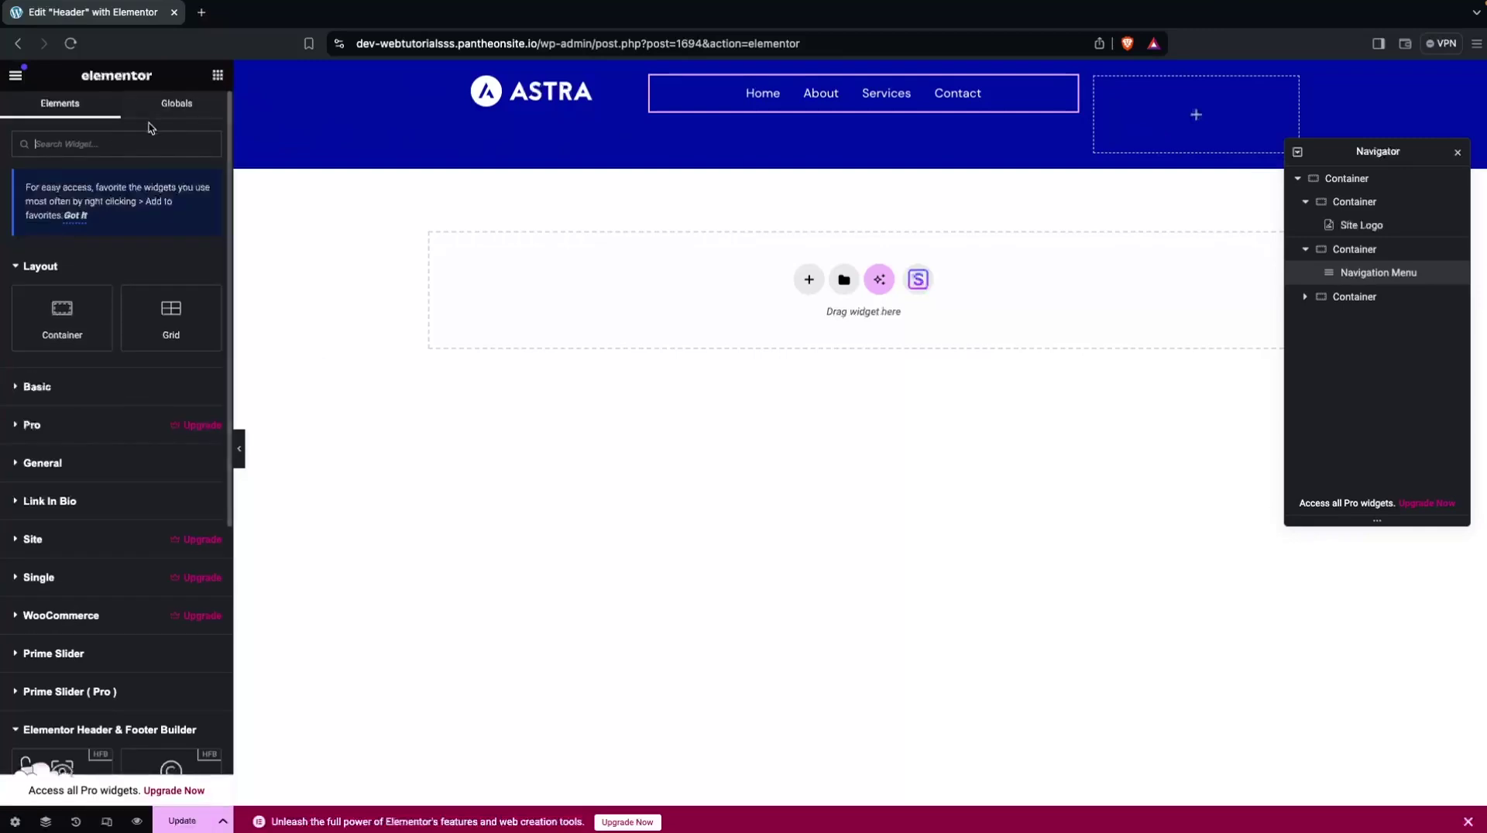
text(sol)
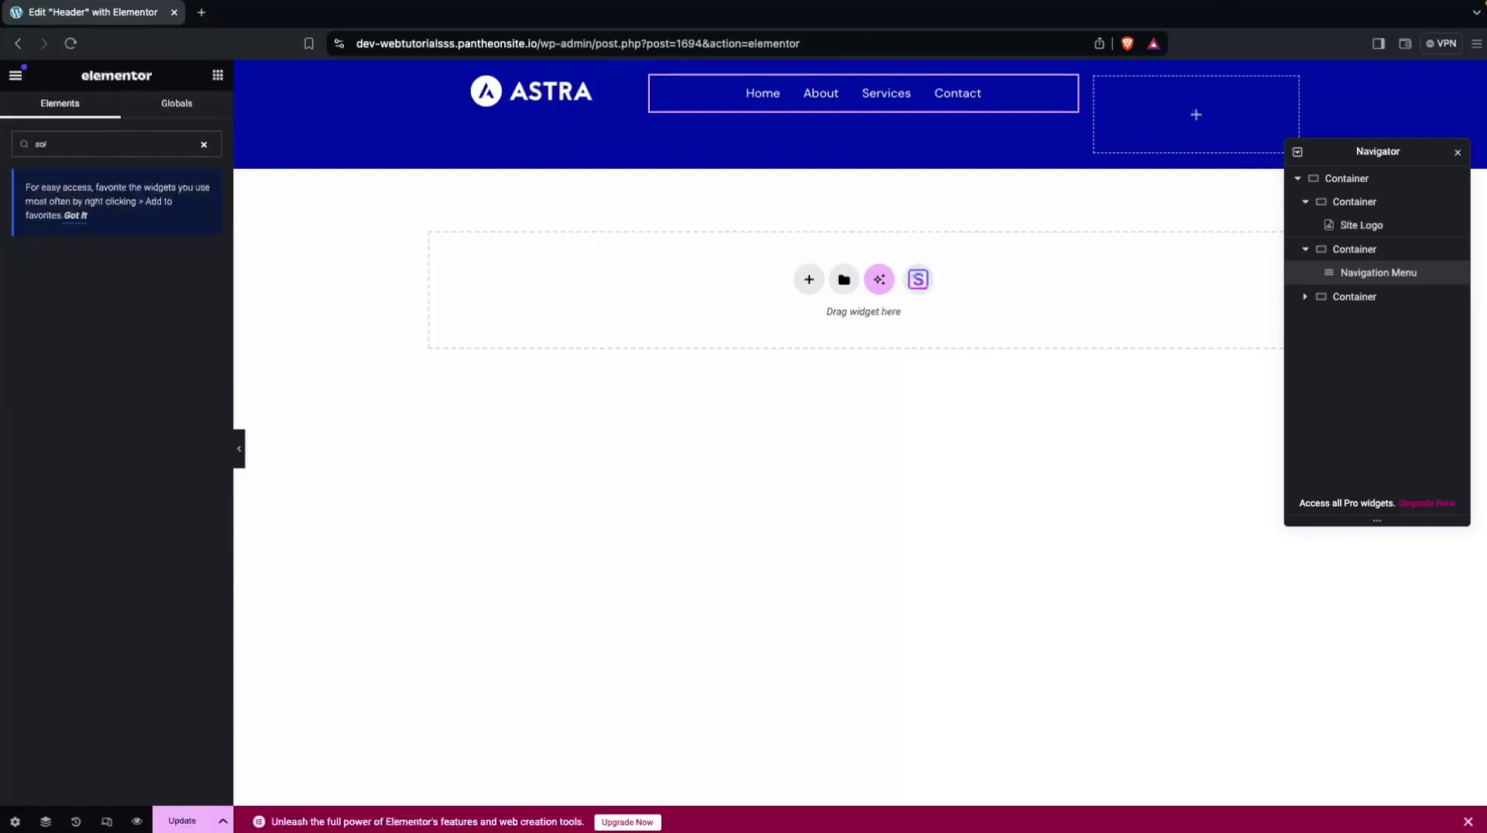
key(BackSpace)
text(c)
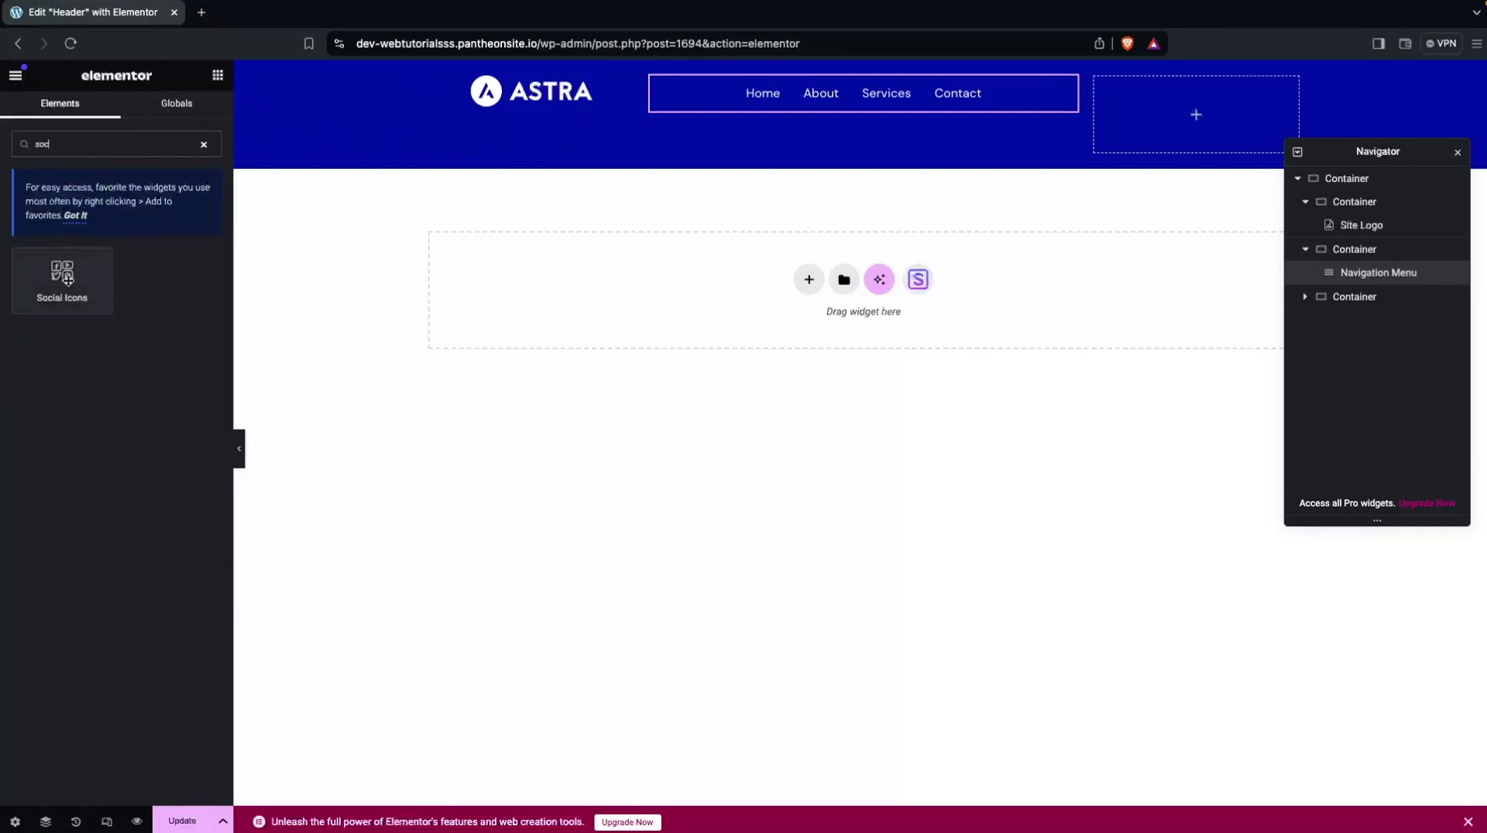
drag(68, 279, 1182, 119)
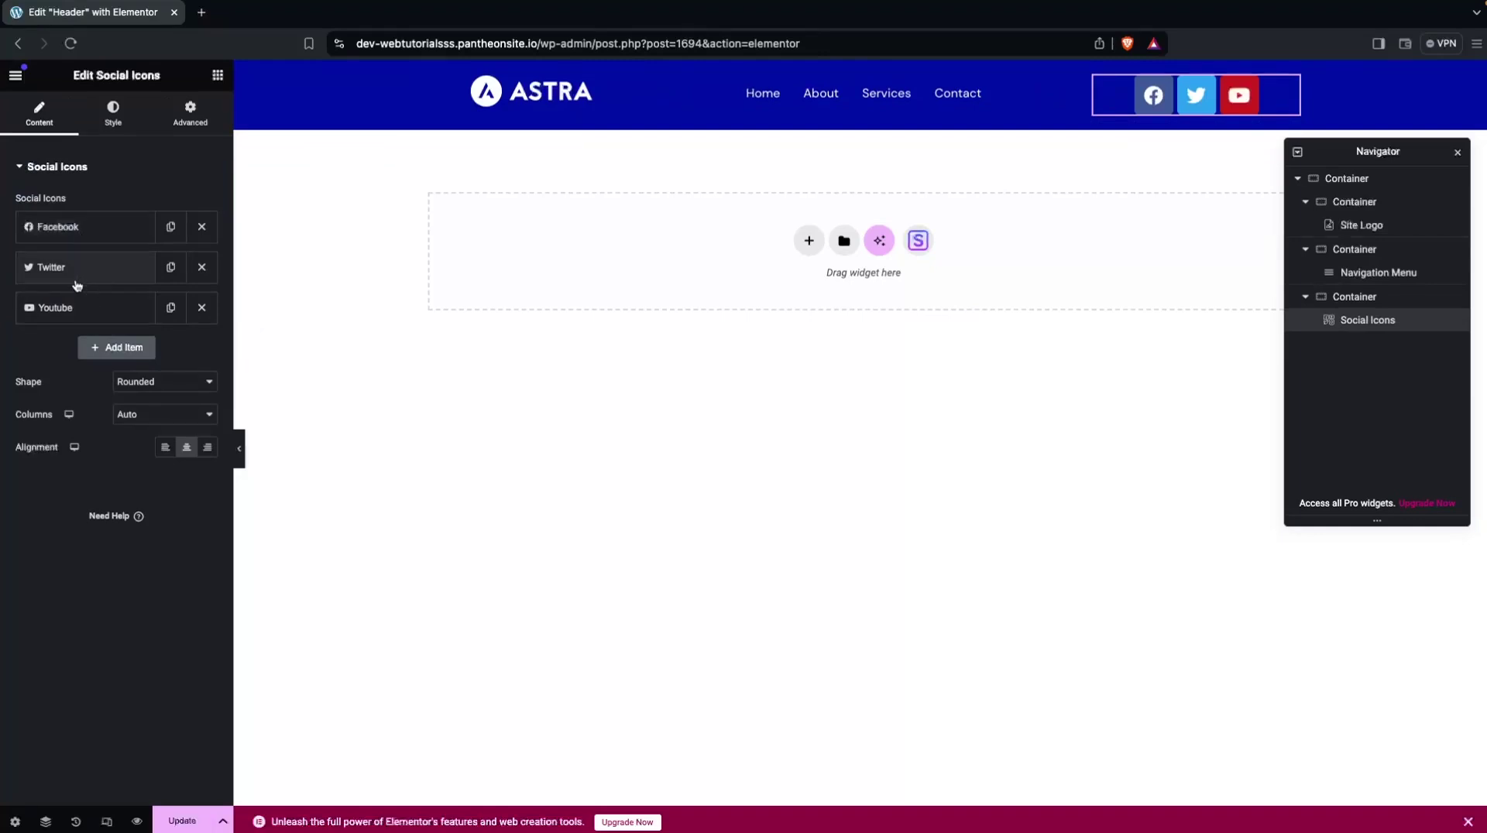
Add a fourth social item with the Instagram icon from the icon library and set the icons' shape to Circle.
click(116, 350)
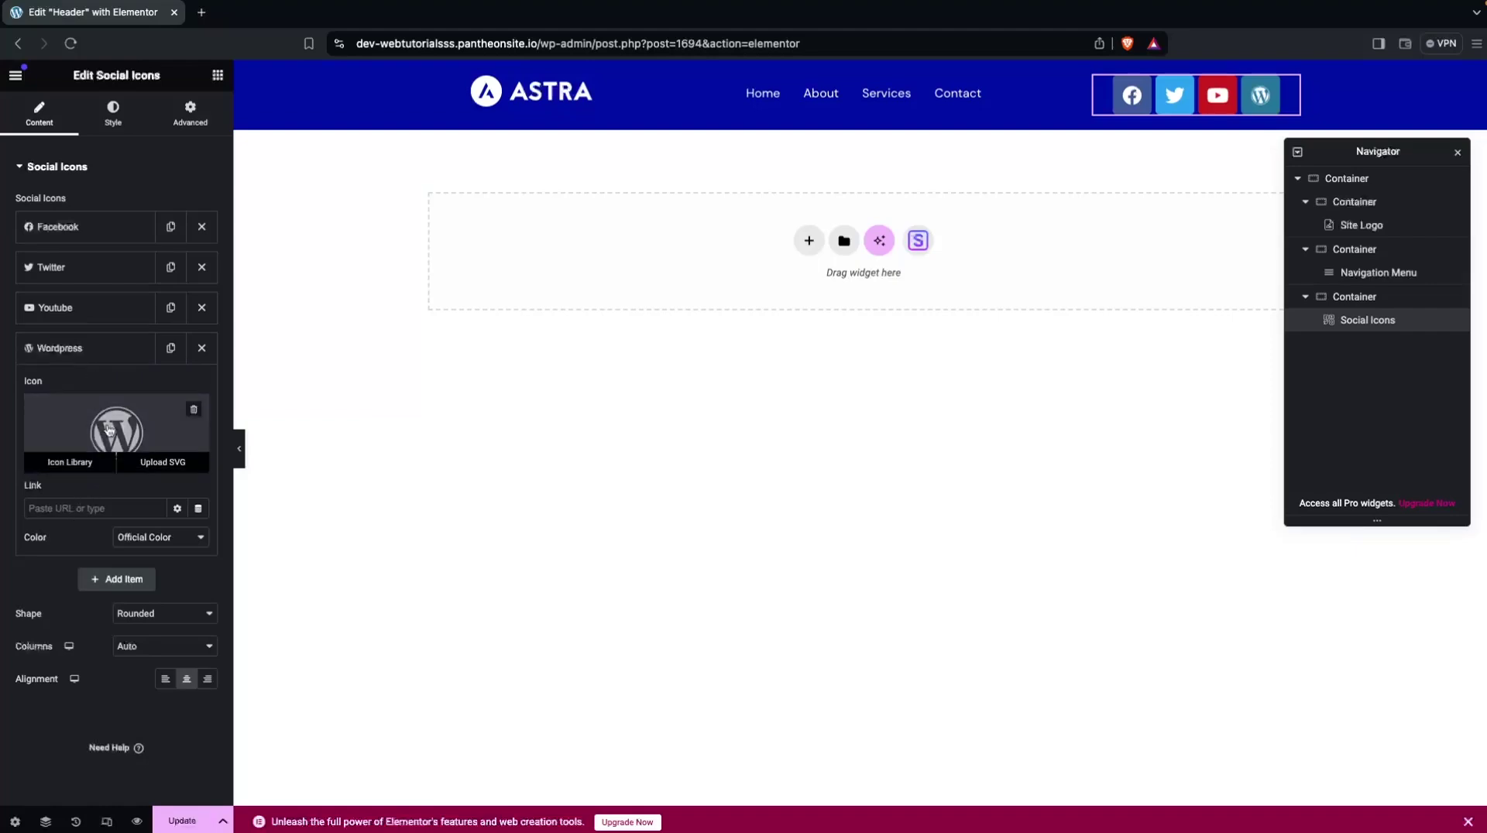
click(74, 462)
click(747, 208)
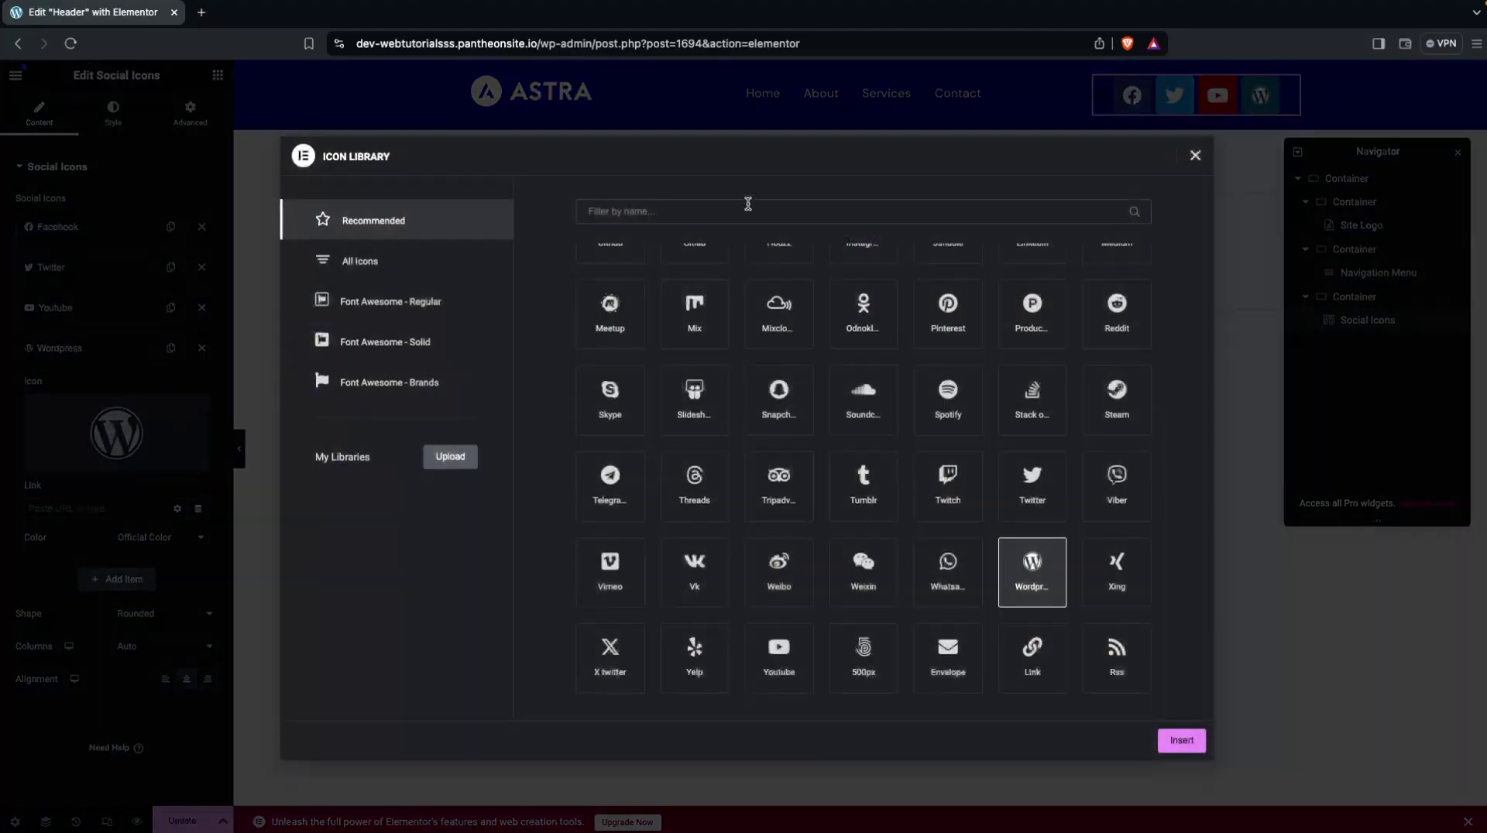
text(Ins)
click(619, 316)
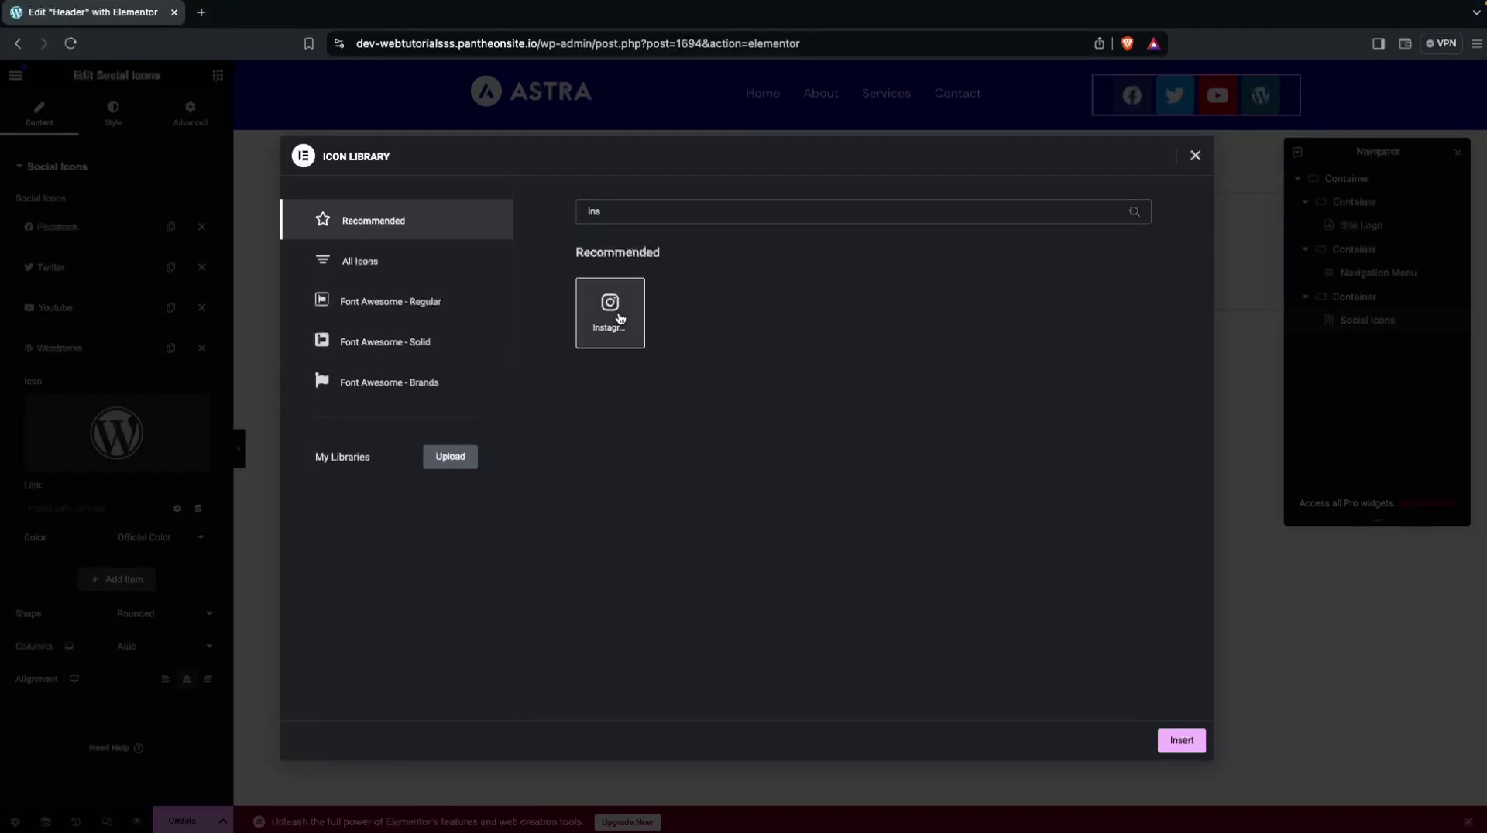
click(1171, 748)
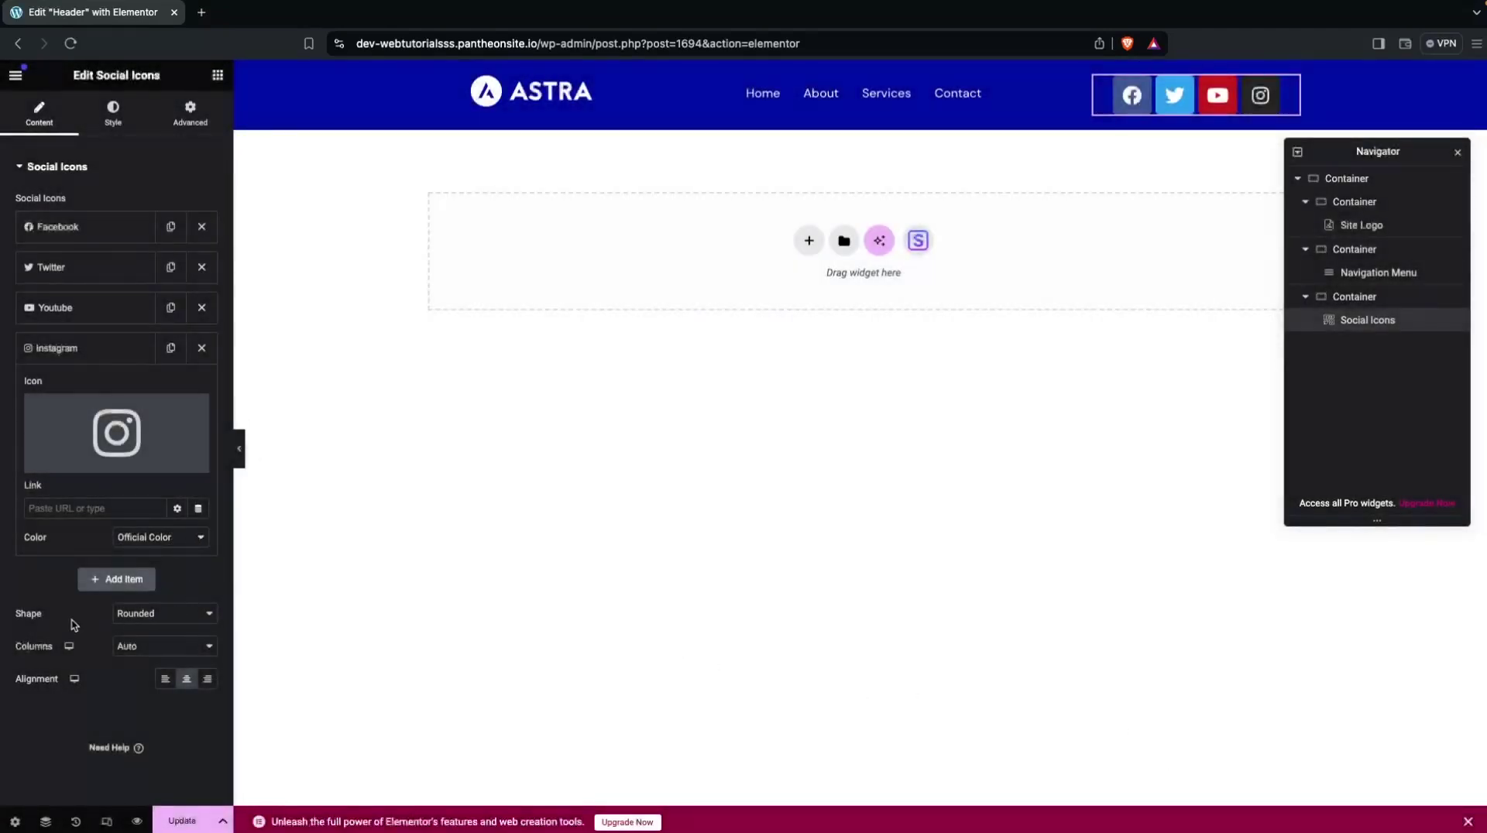
click(136, 614)
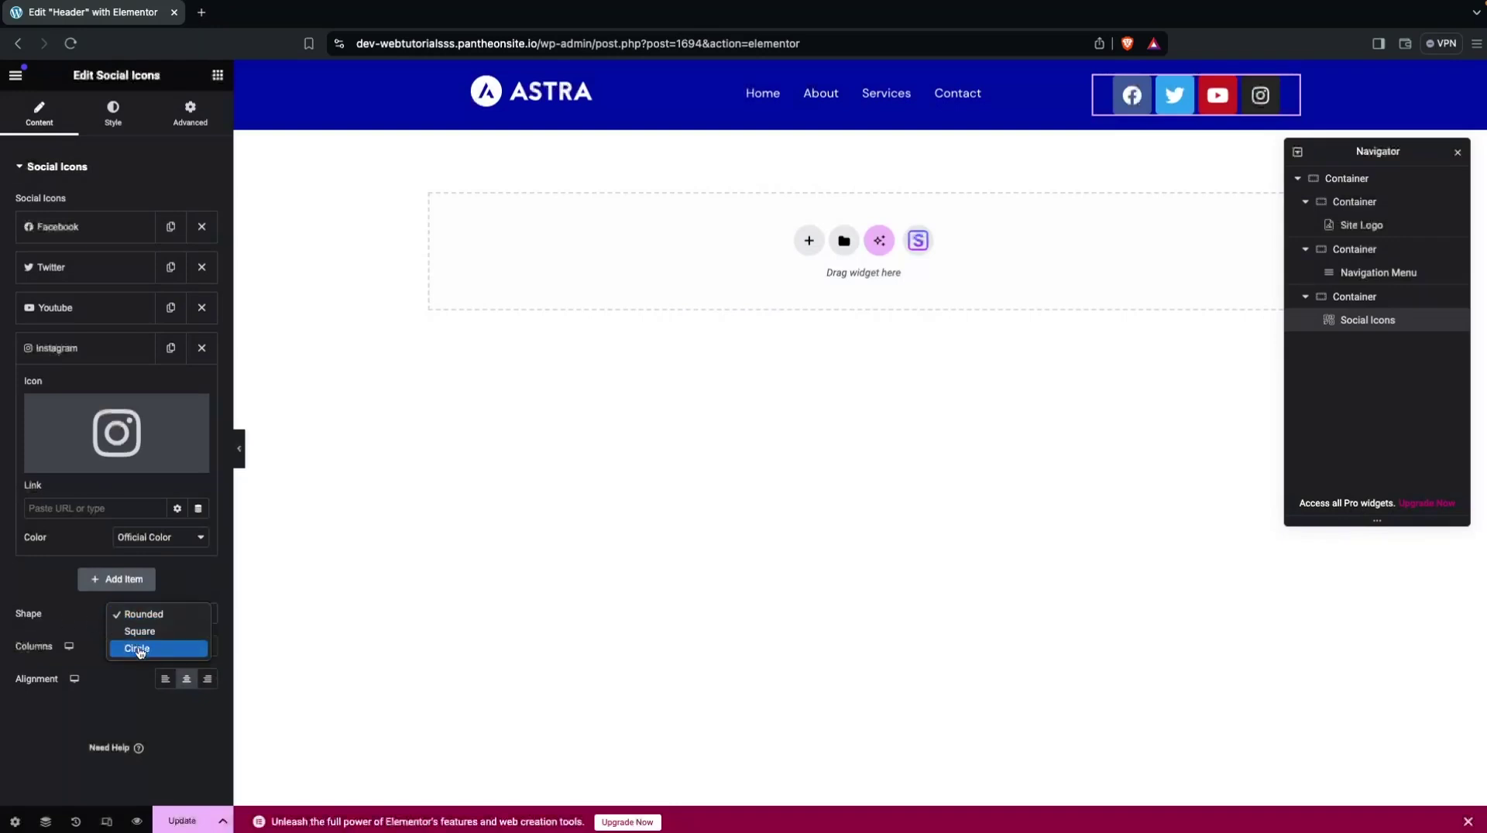
click(139, 650)
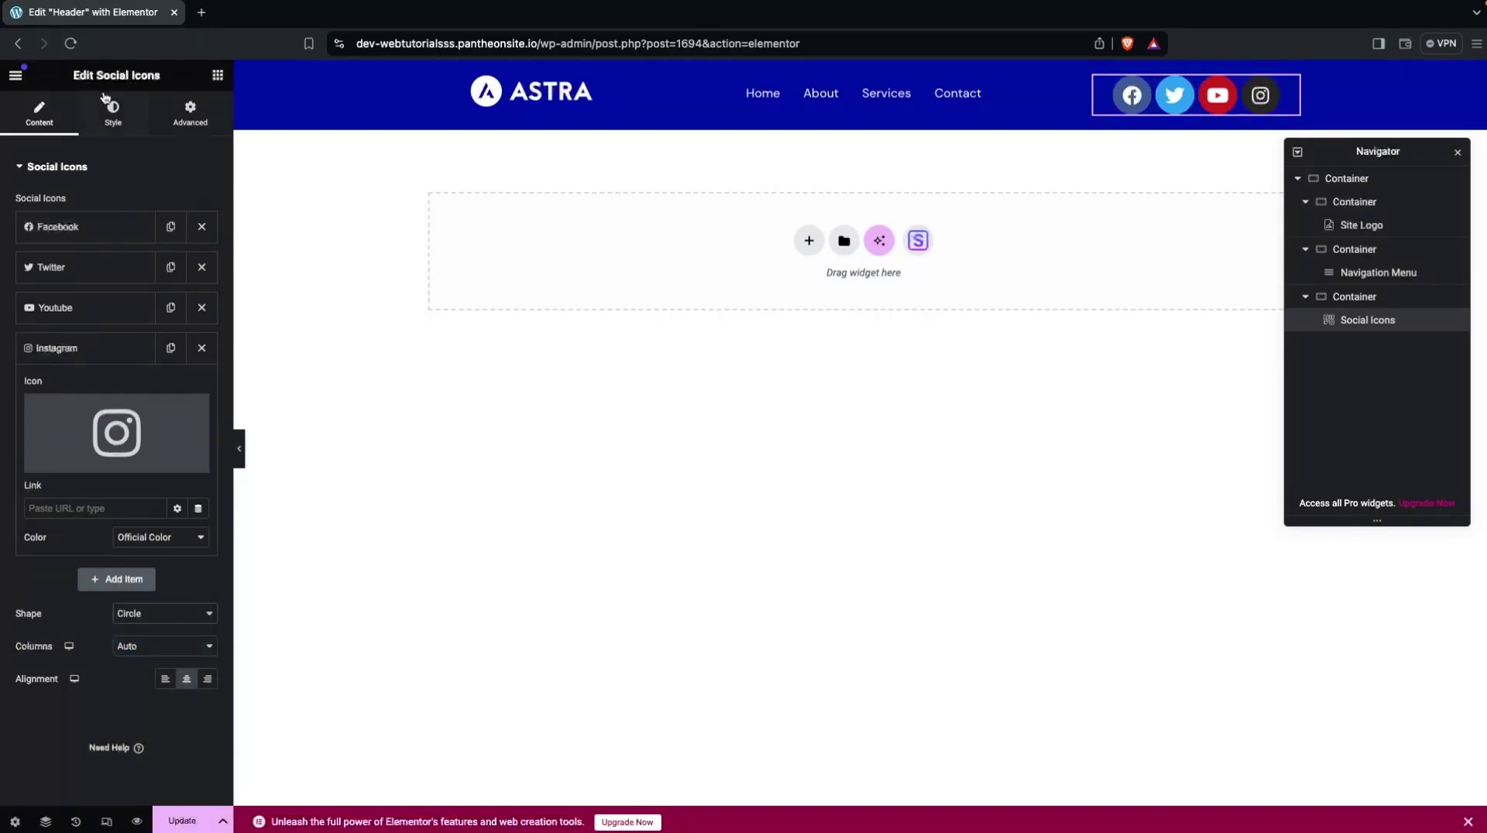
Switch the social icons to custom colors and set their primary color to white, #FFFFFF.
click(122, 115)
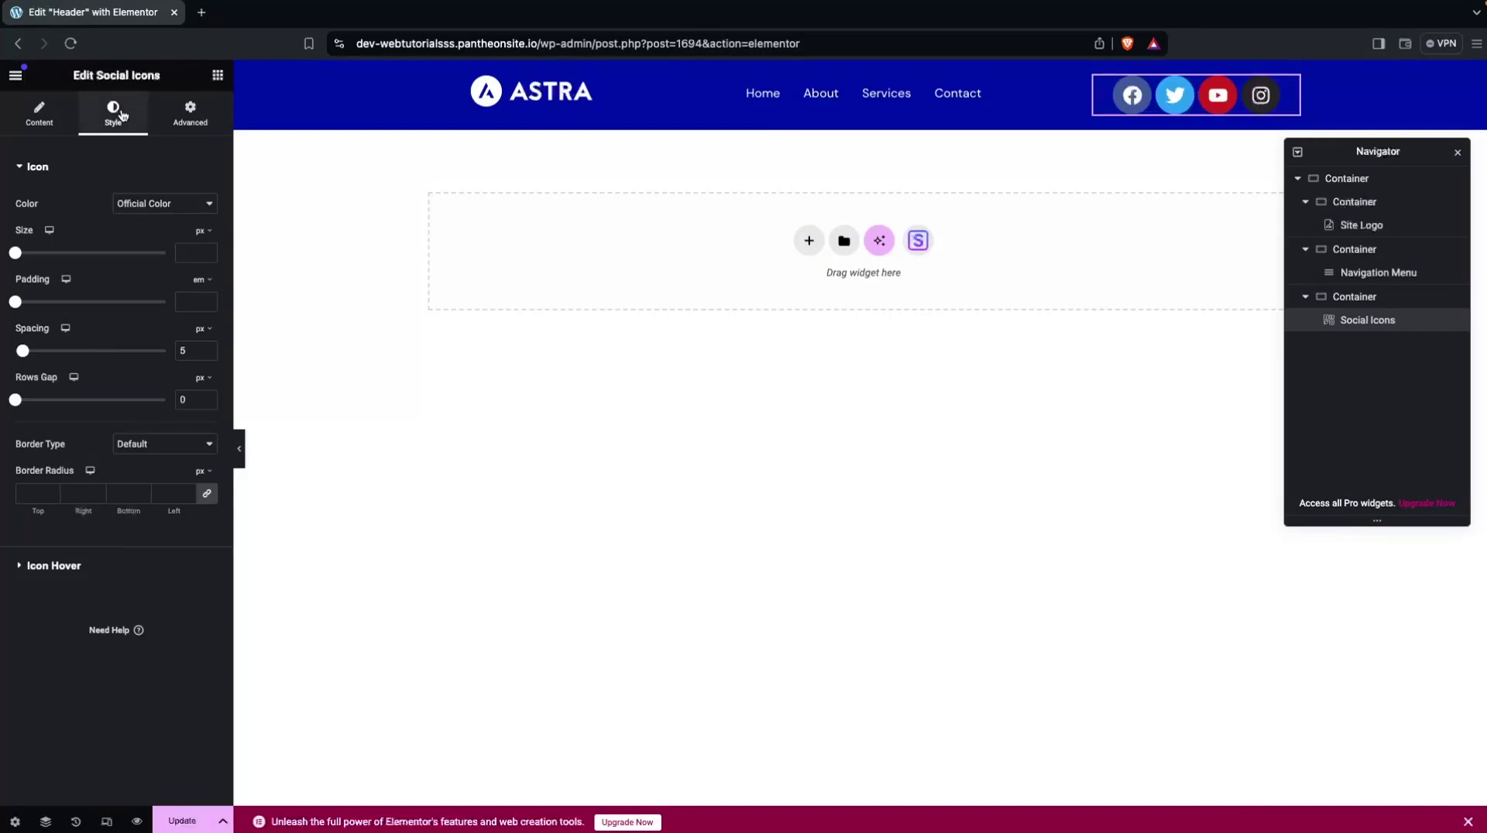
click(159, 213)
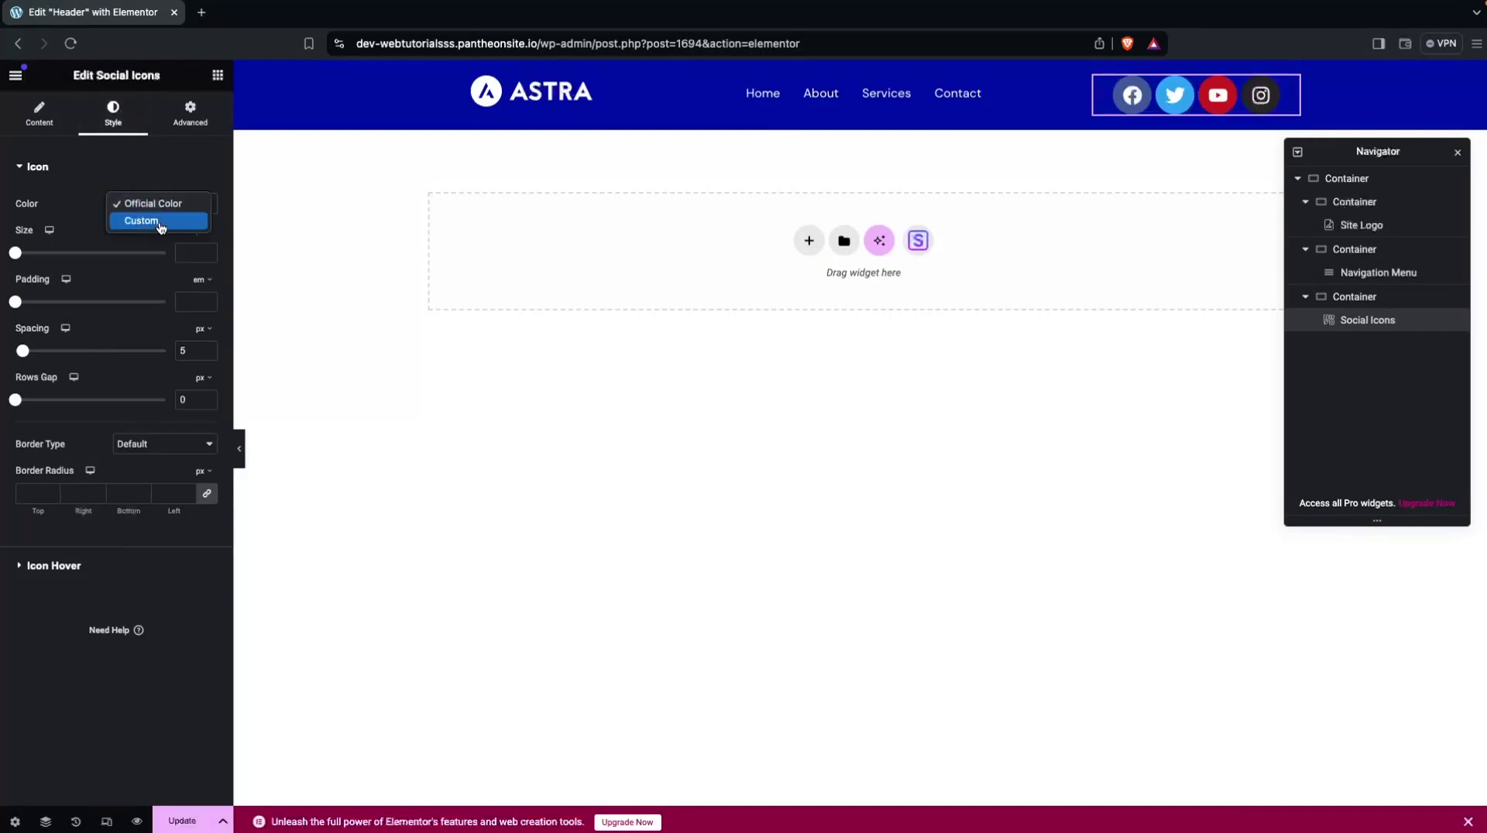
click(159, 222)
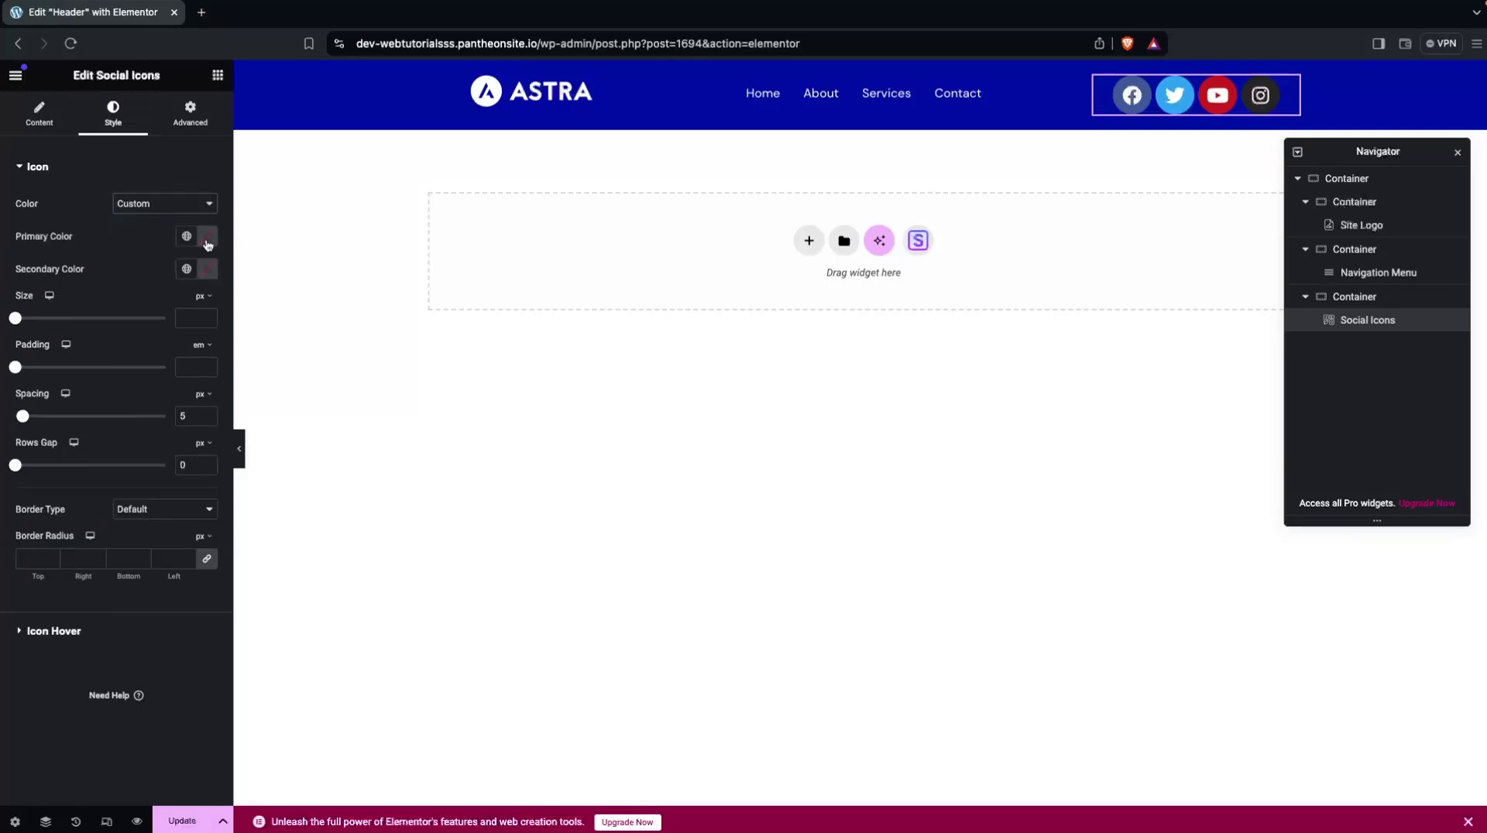
click(208, 237)
click(146, 328)
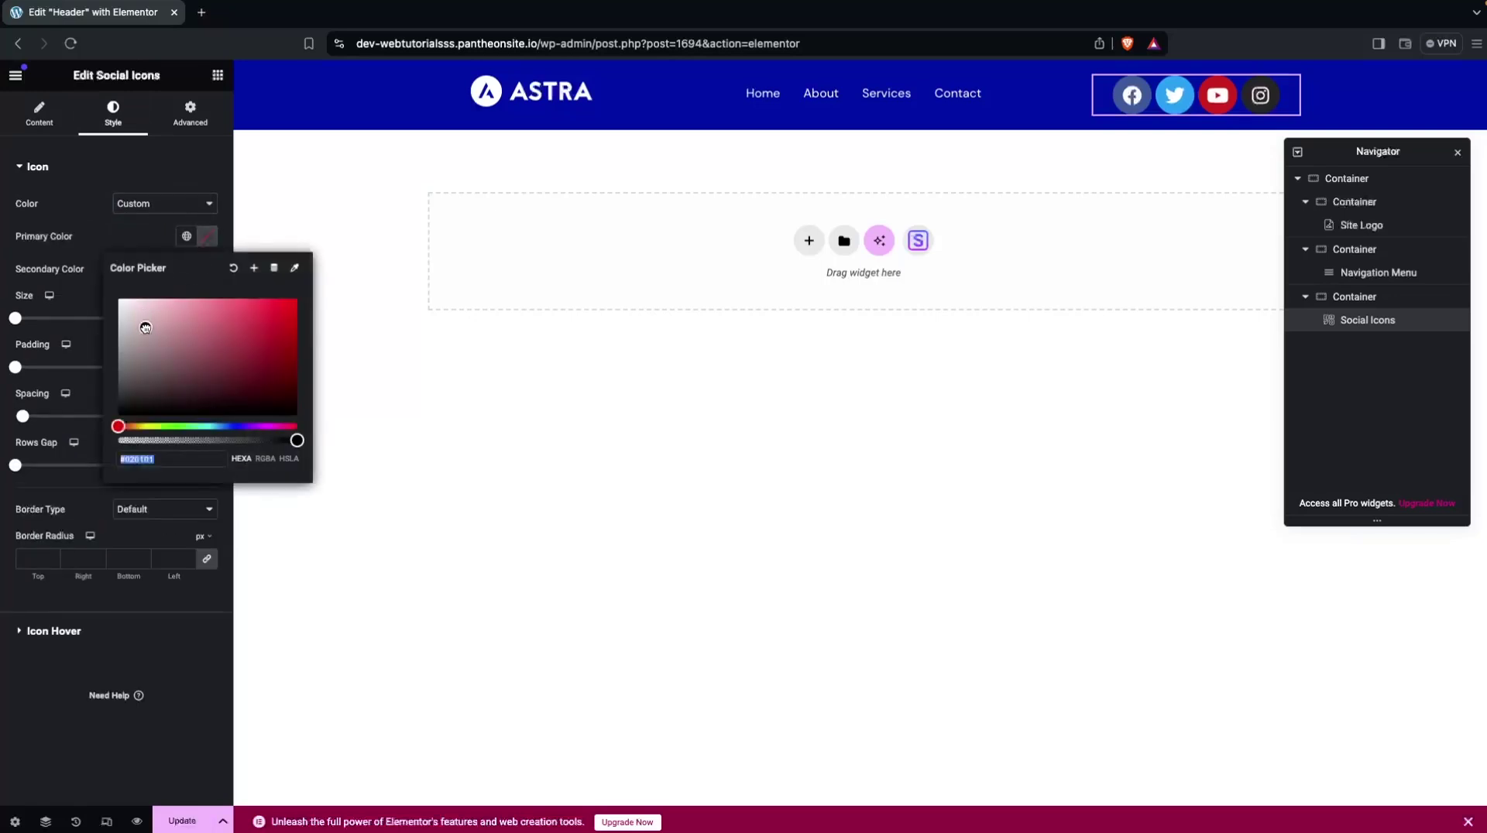
text(#FFFFFF)
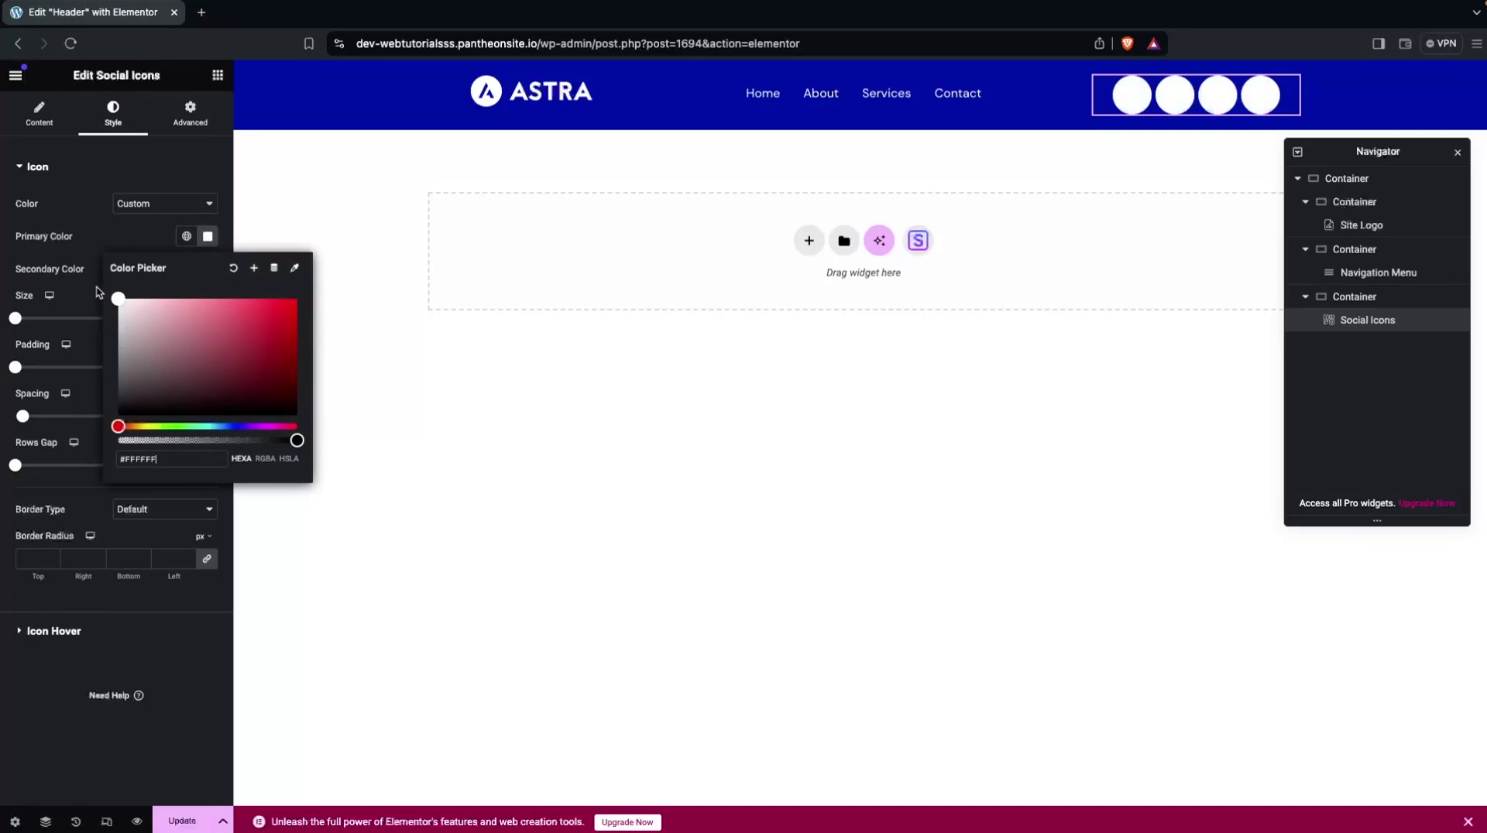
click(110, 238)
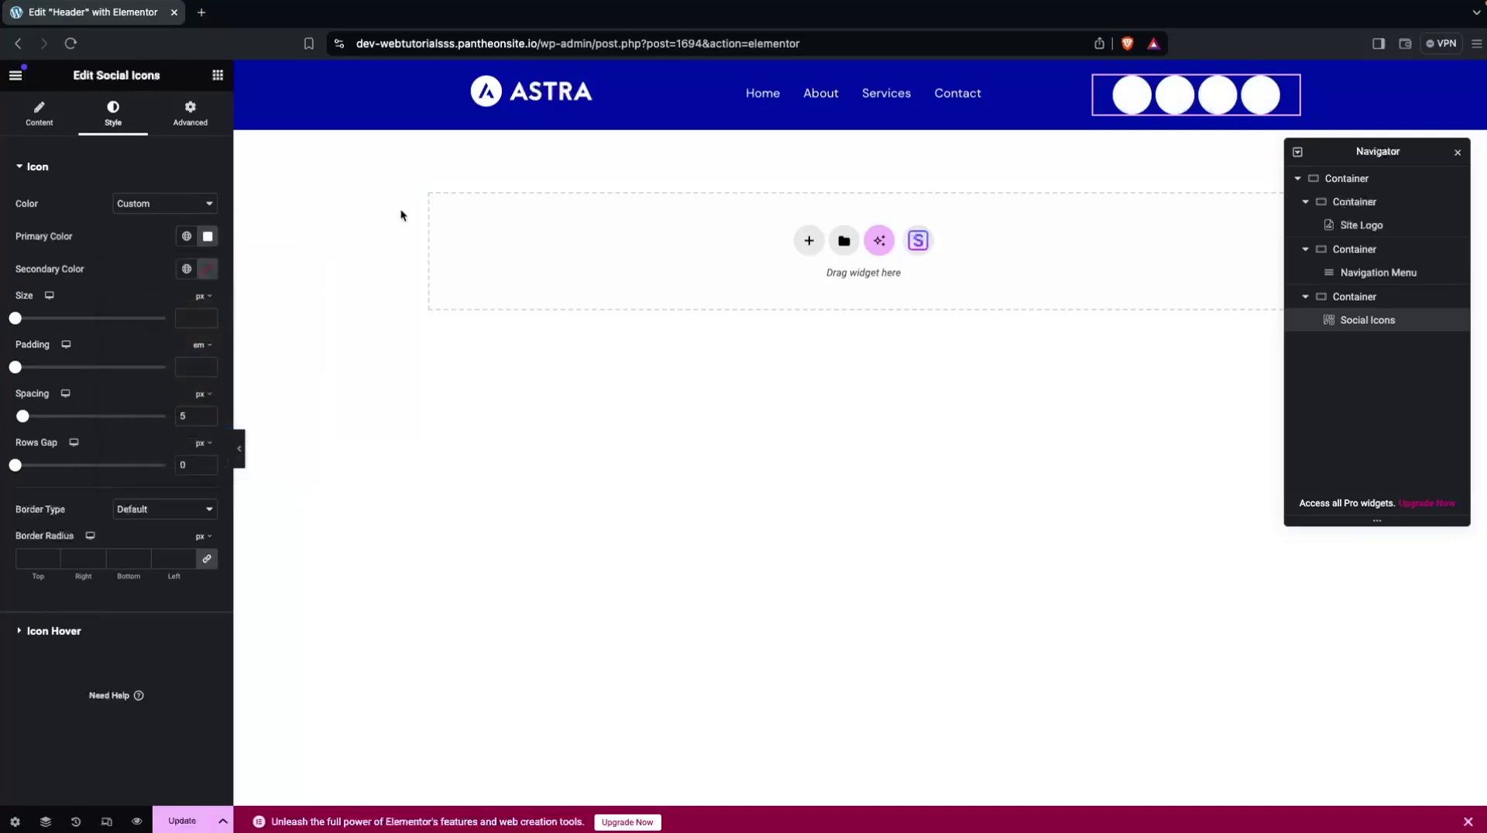
Copy the header container's background color #0010A5 and apply it as the social icons' secondary color.
mouse_move(863, 73)
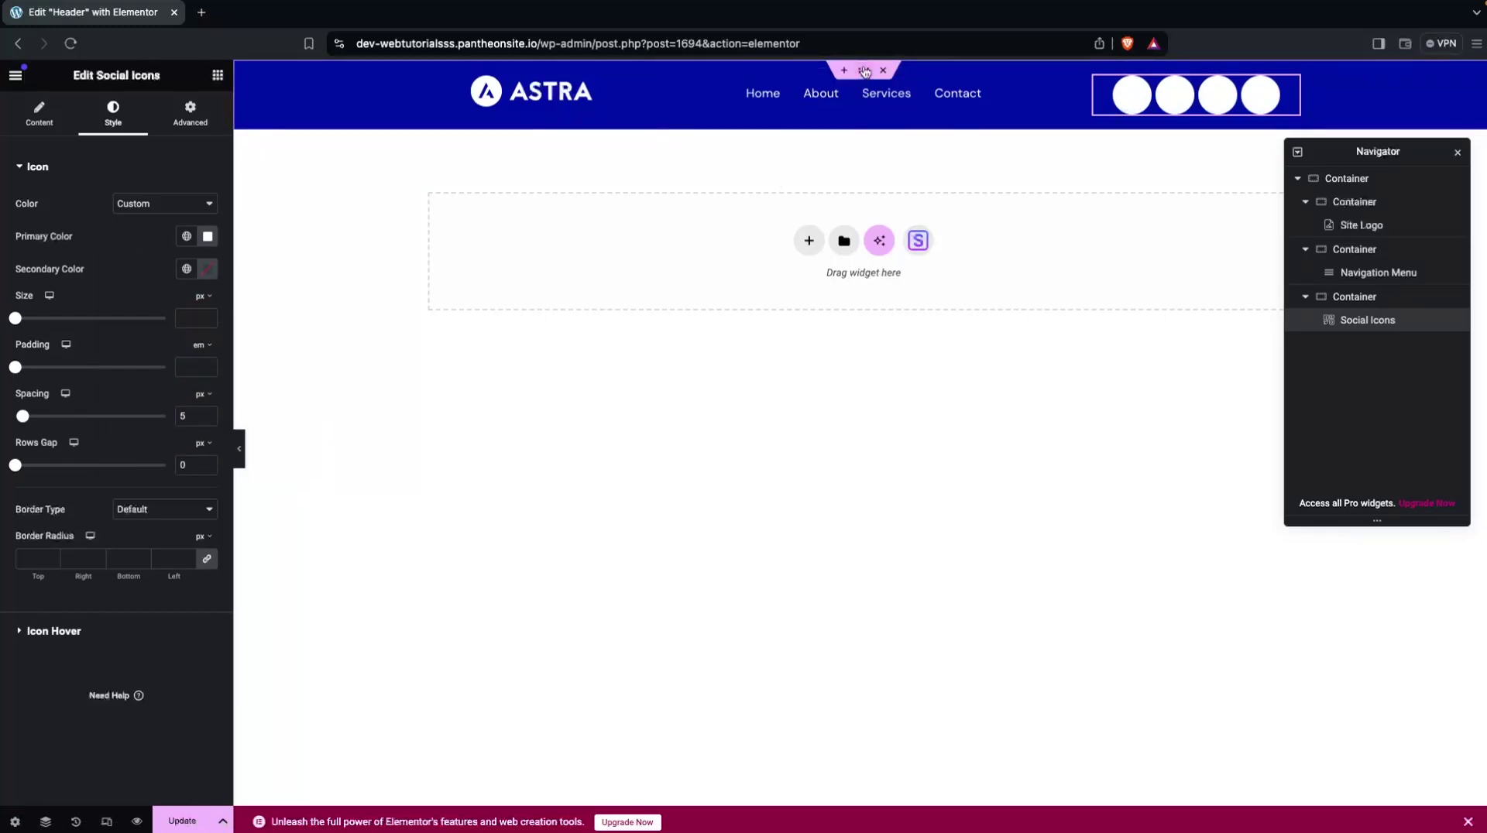
click(864, 72)
click(208, 268)
key(ctrl+c)
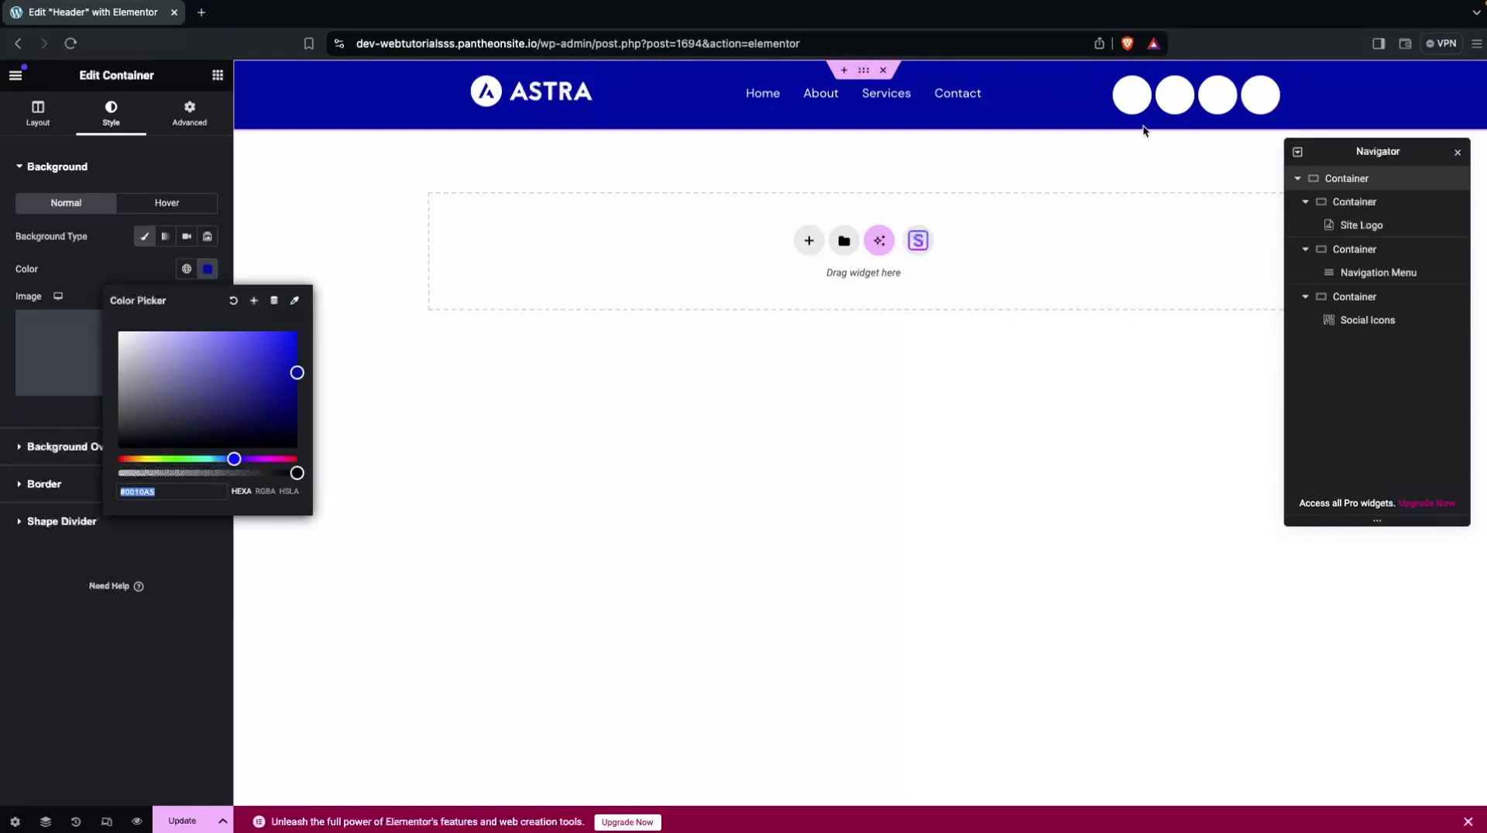
click(1165, 99)
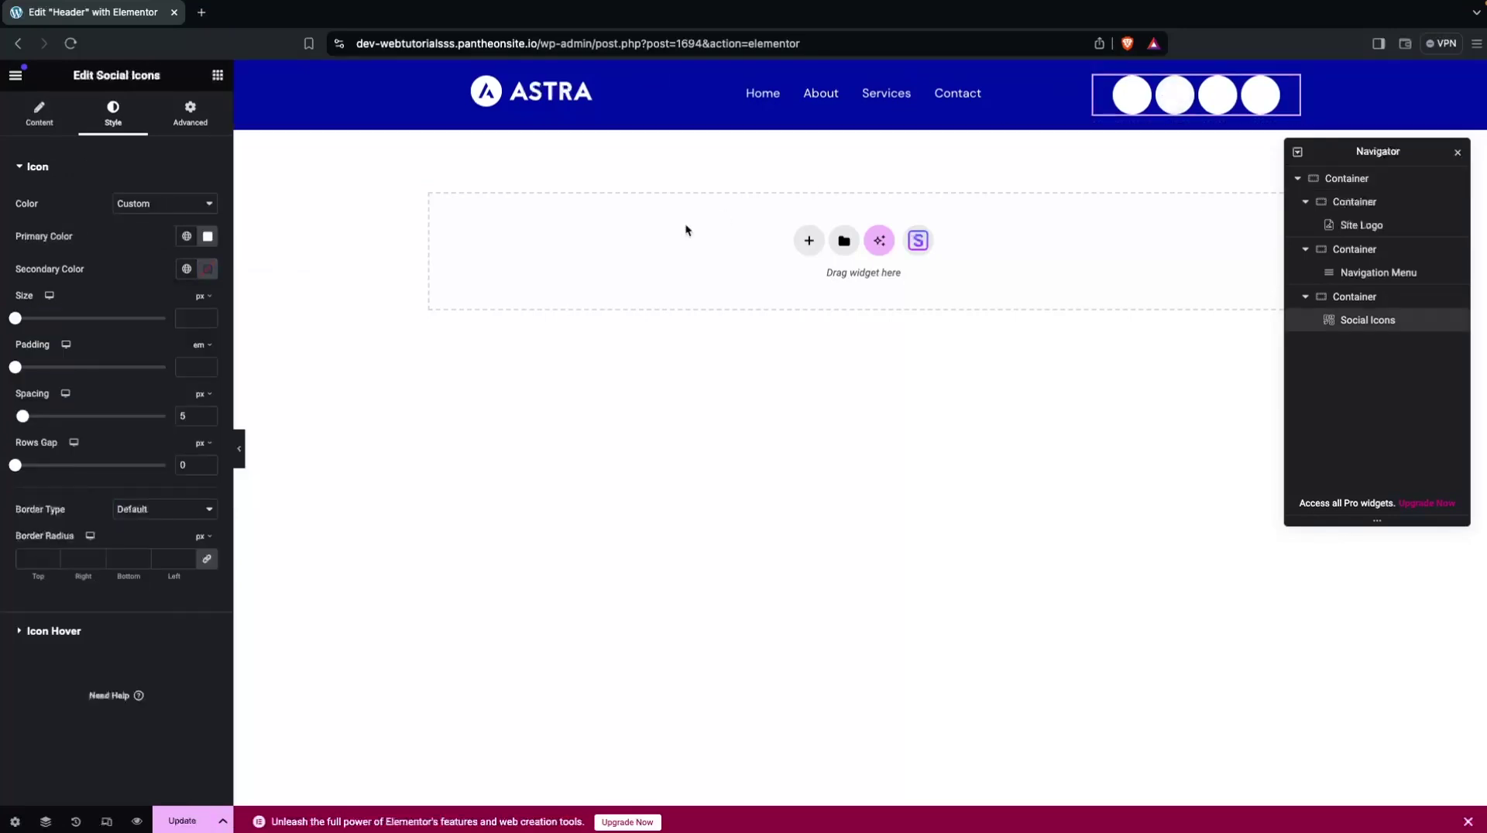
click(207, 271)
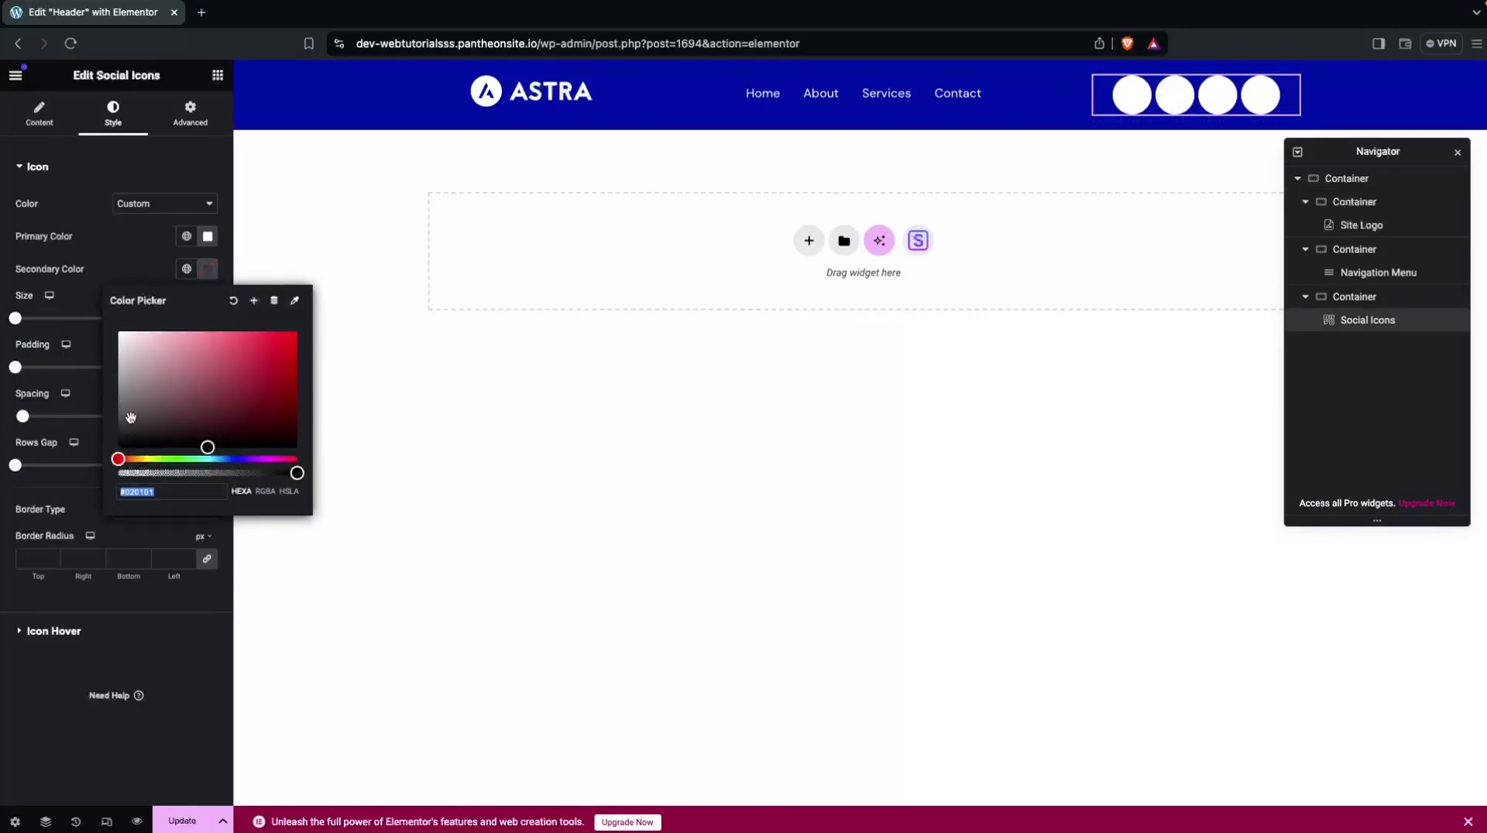
key(ctrl+v)
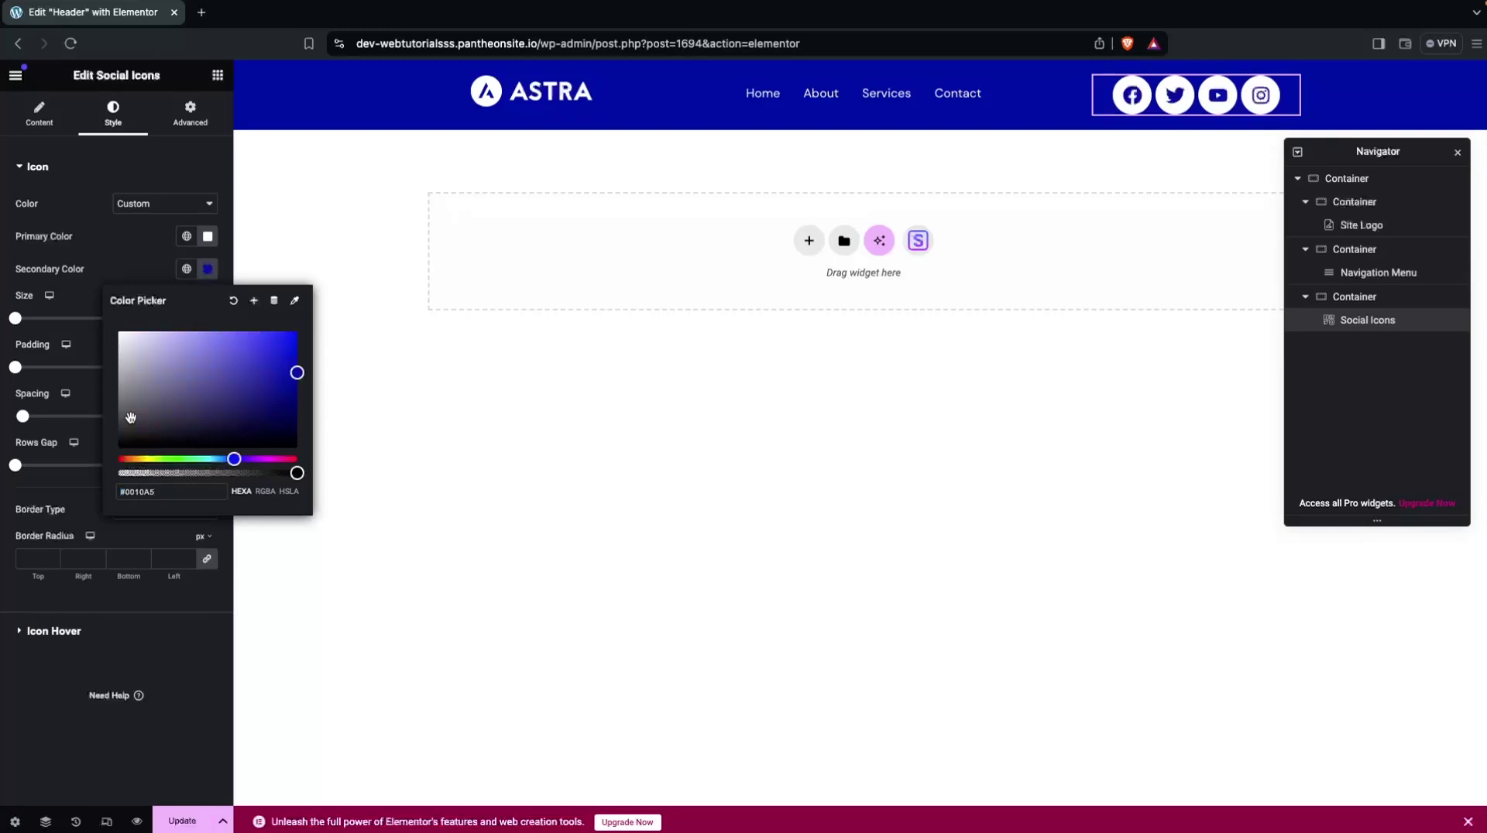
click(627, 386)
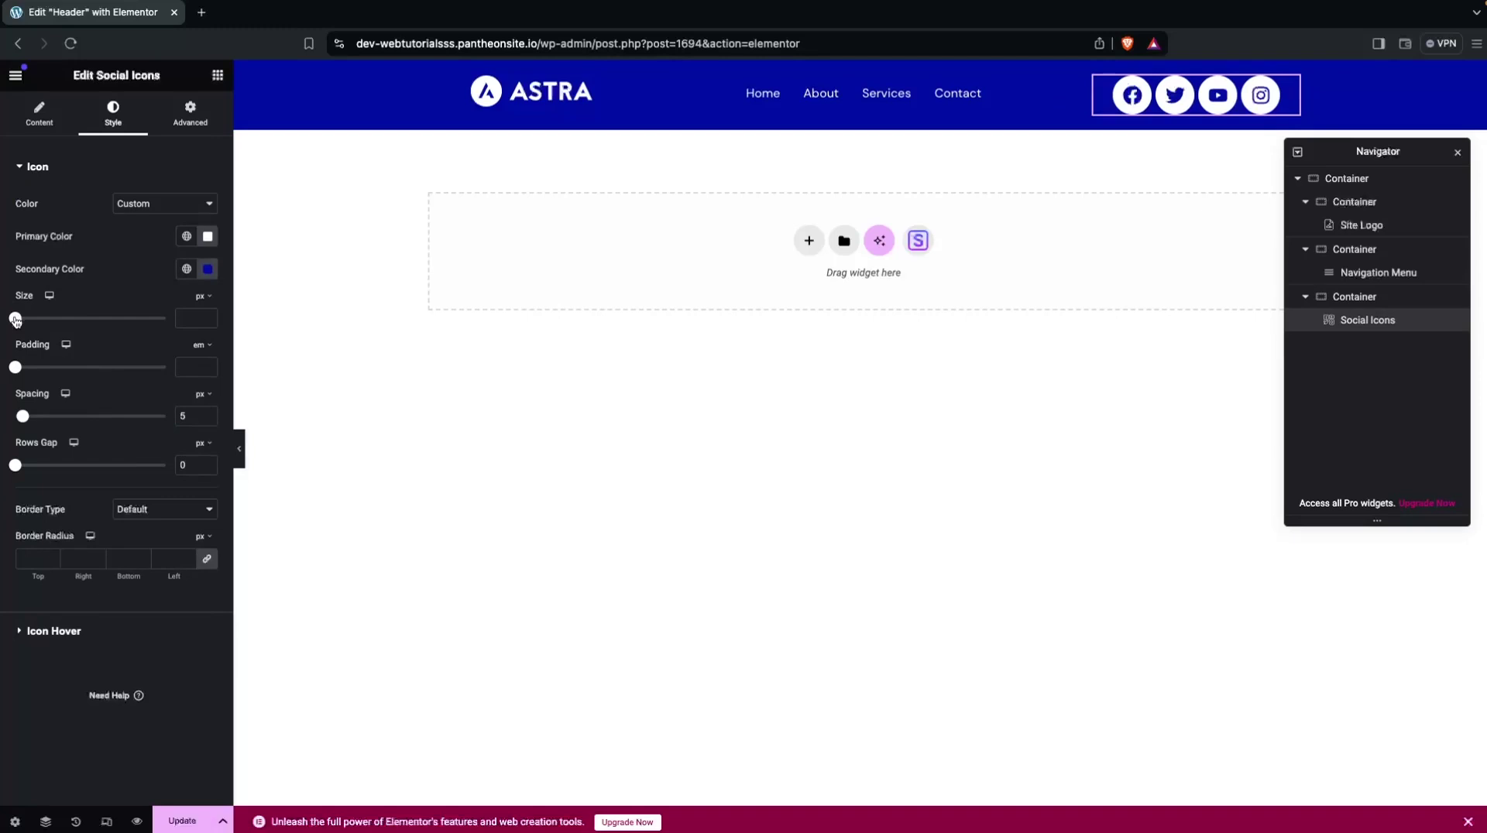
Set the social icons' size to 20 px and align the header container's items to the vertical center.
drag(16, 319, 23, 321)
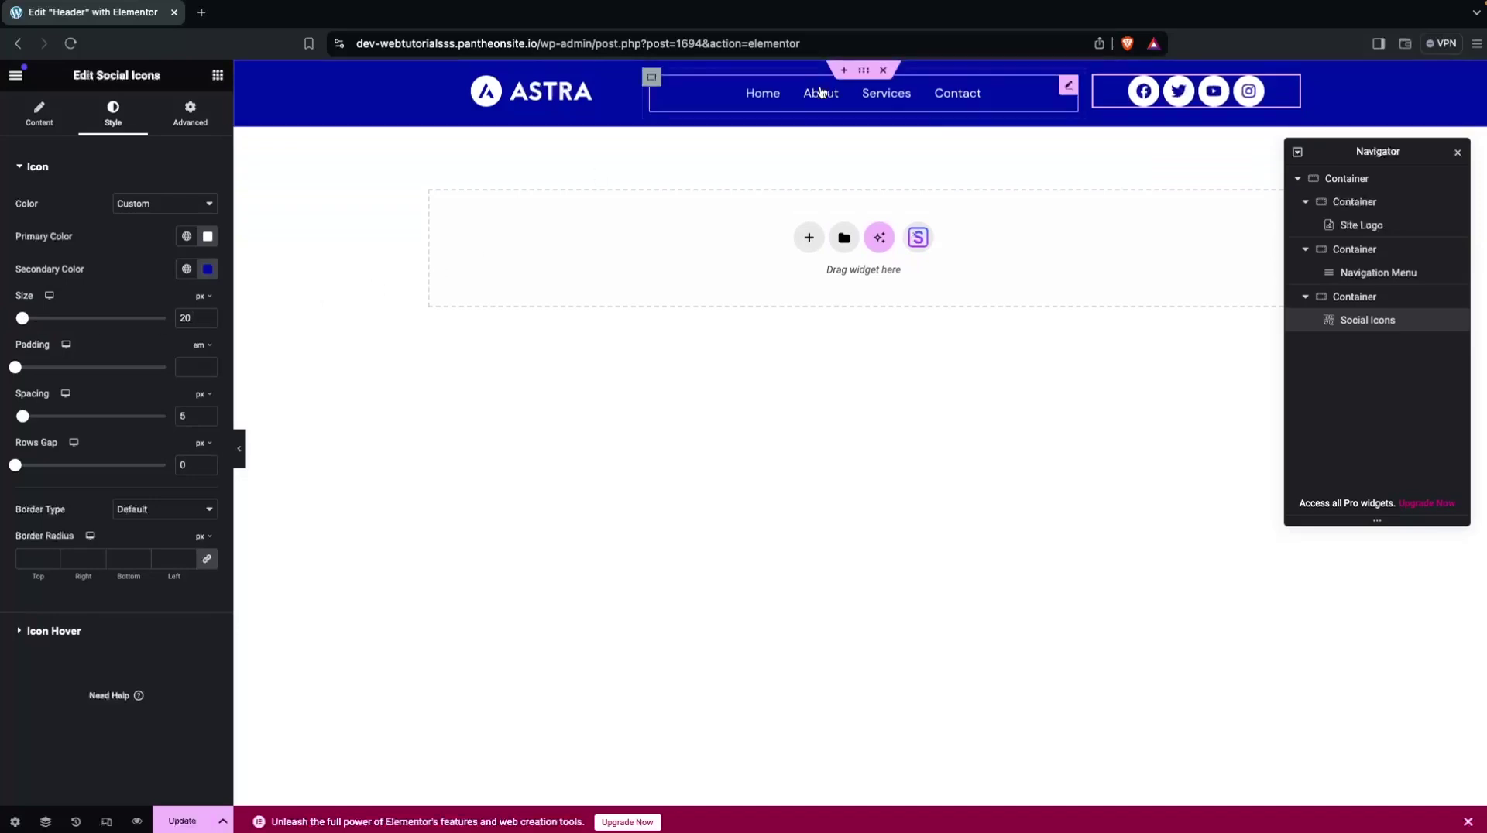
click(864, 71)
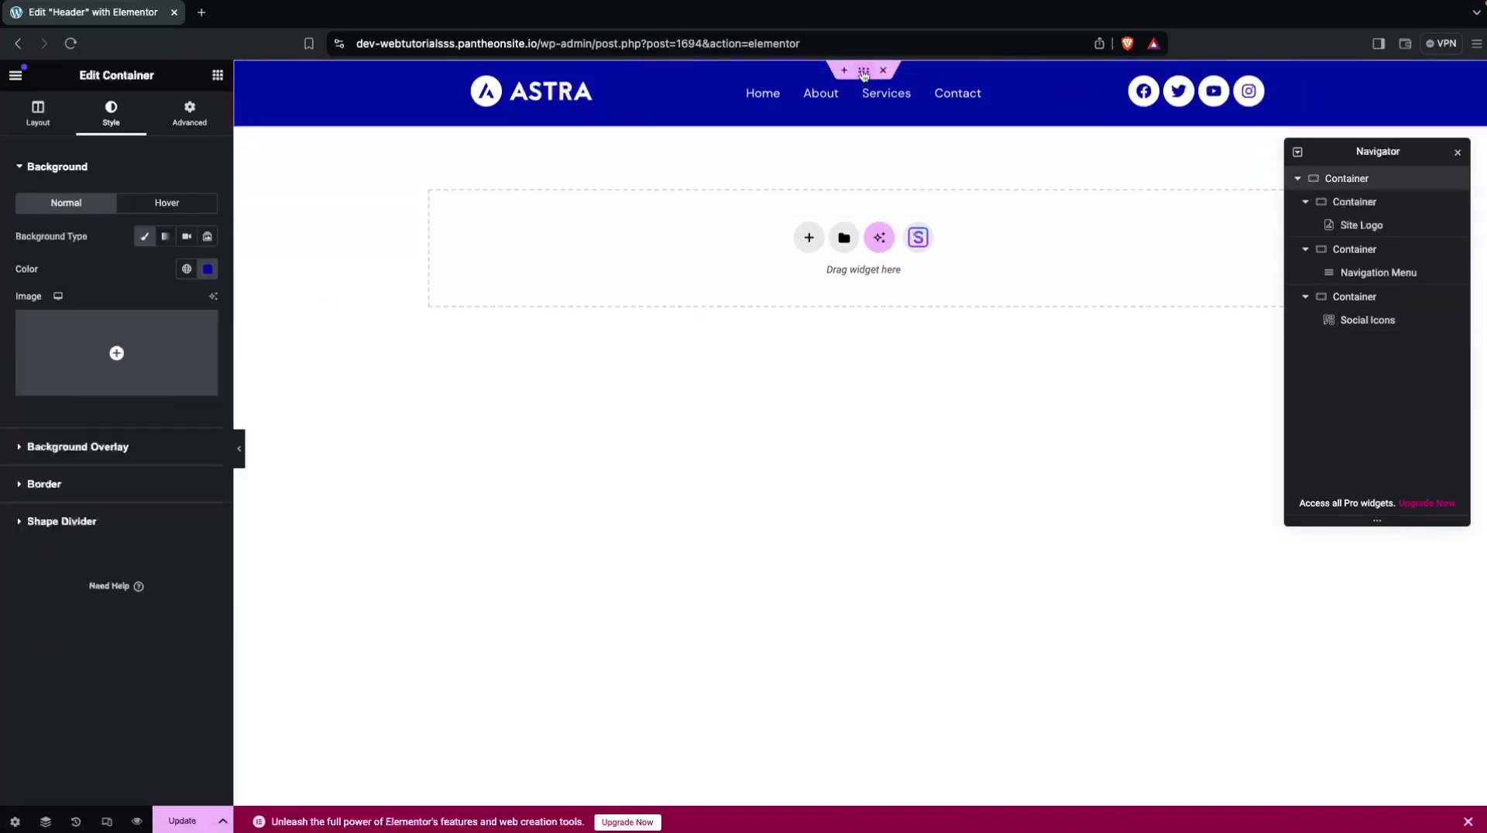
click(31, 117)
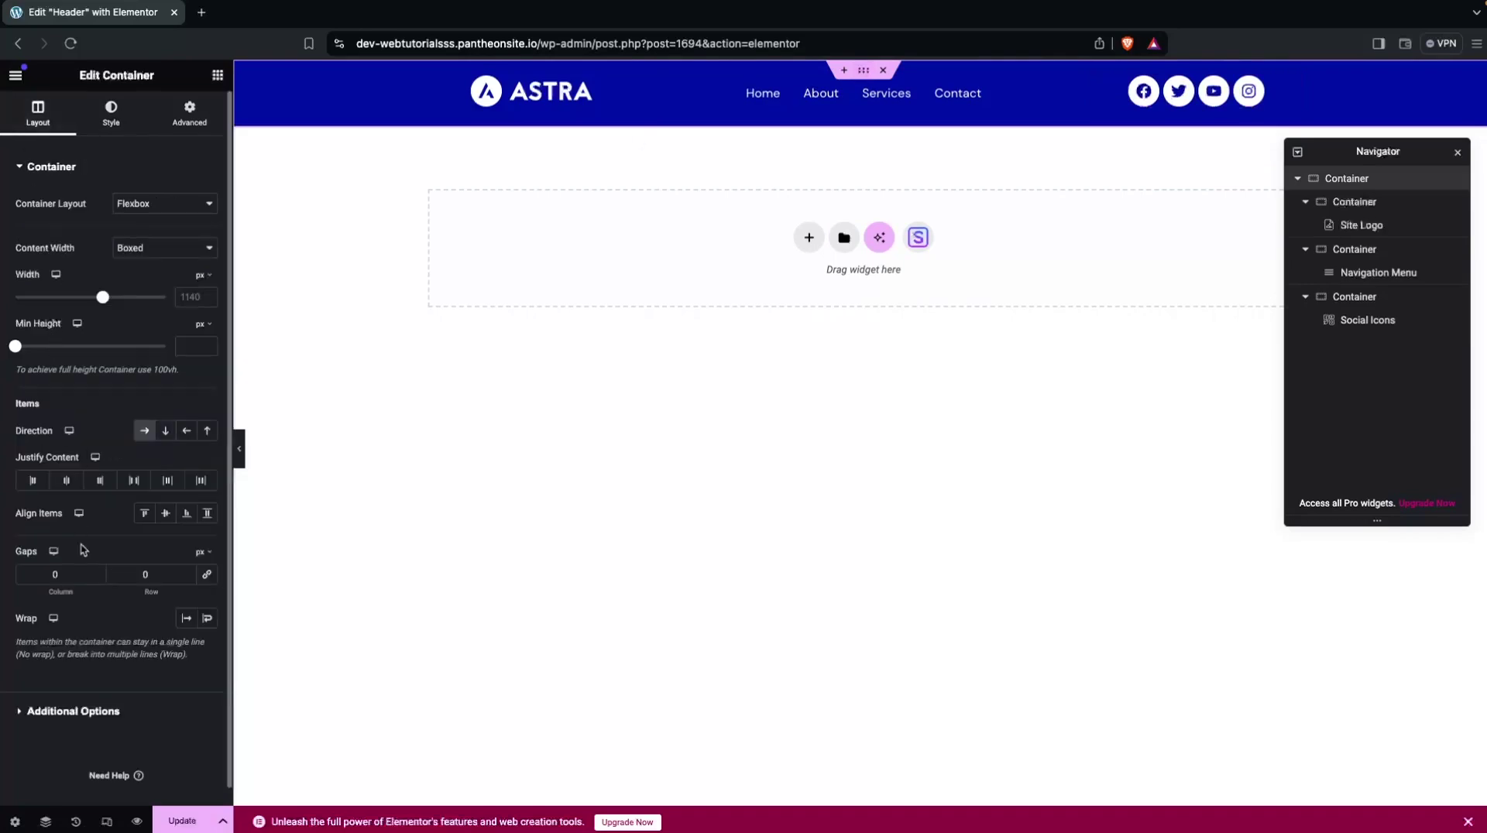
click(166, 514)
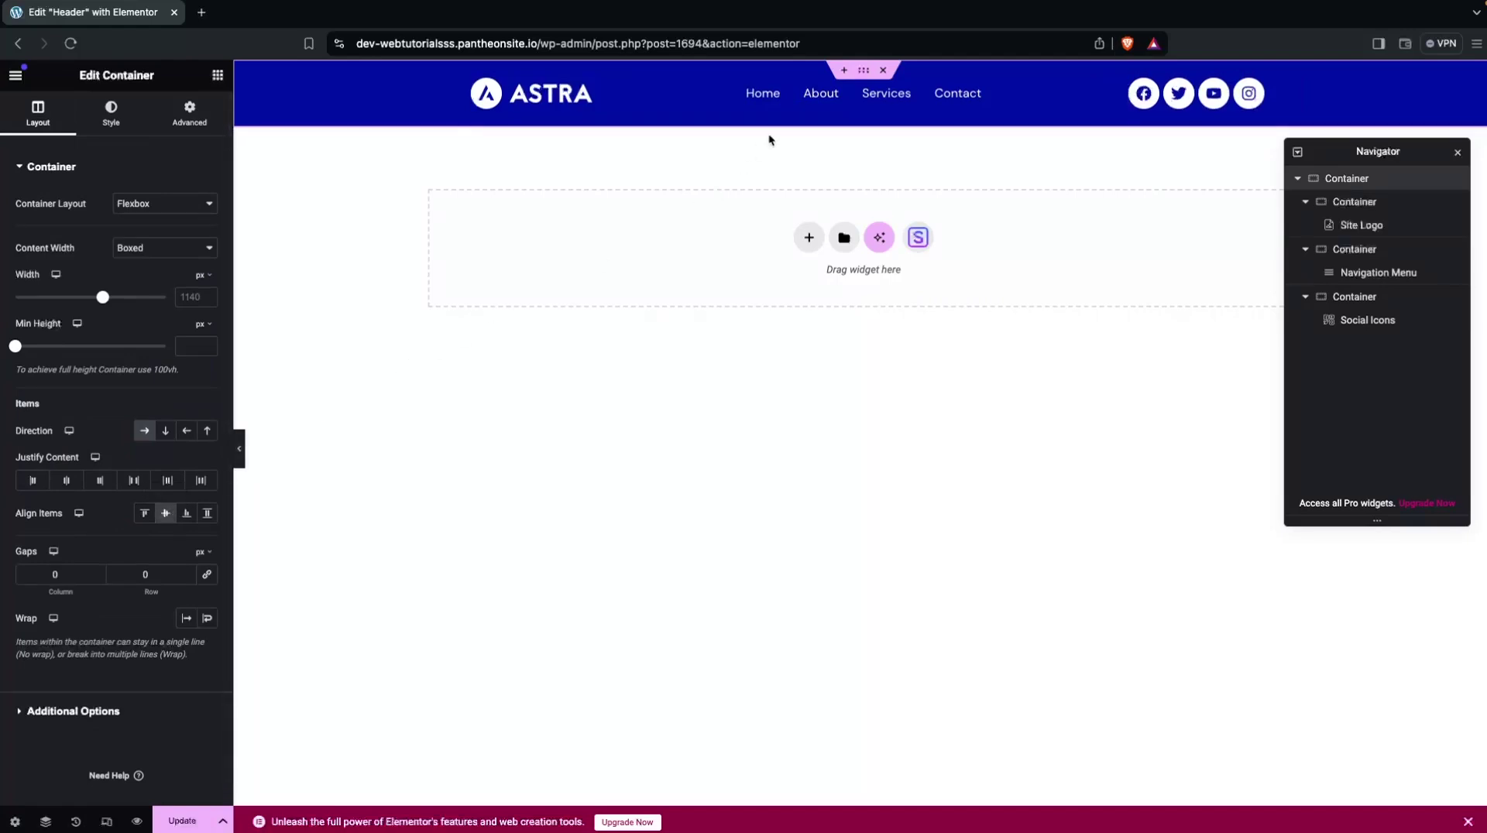
Set the site logo's width to 50% and save the updated header.
click(503, 110)
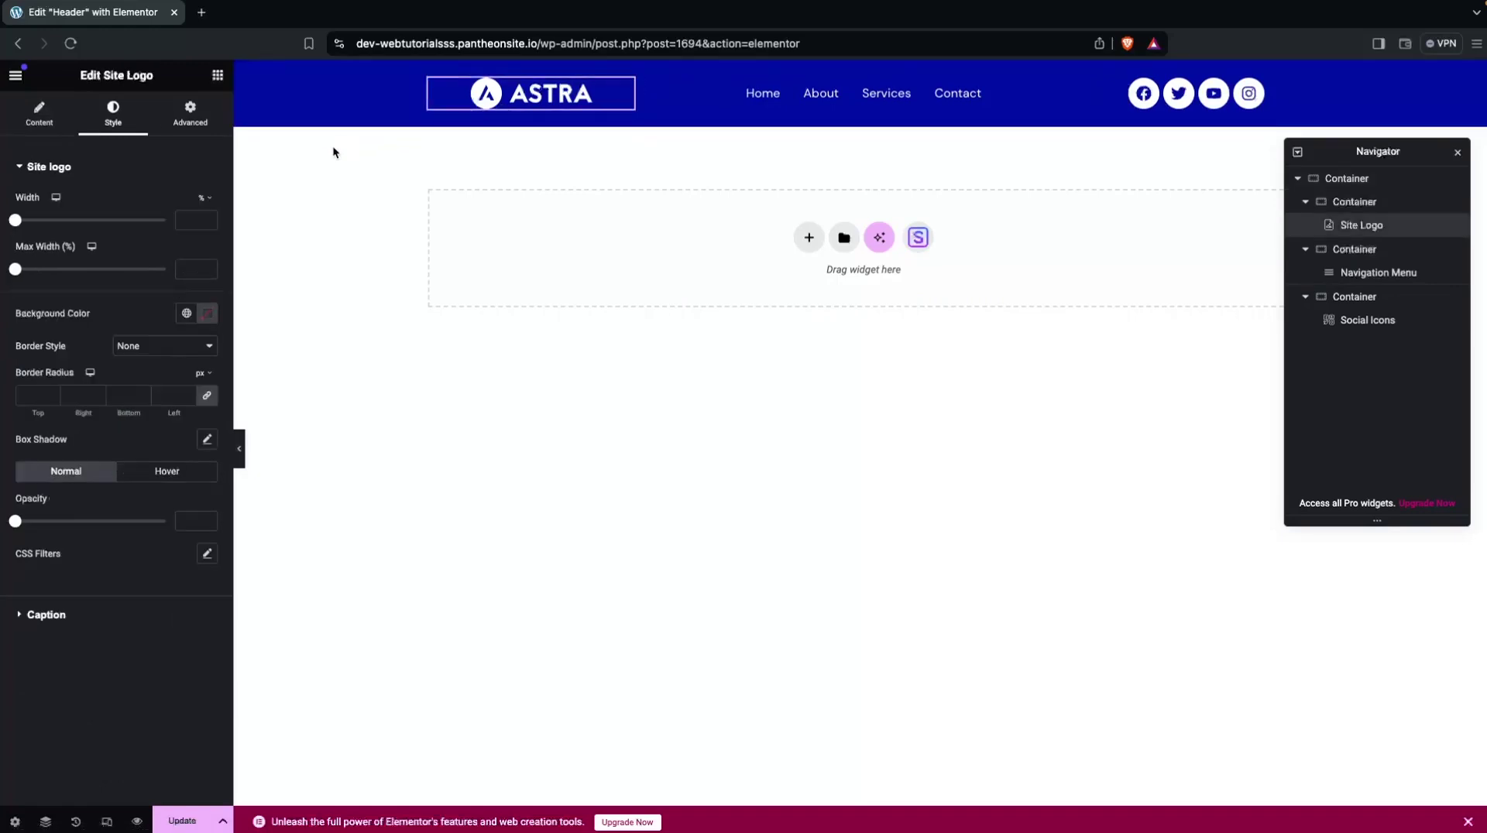
drag(15, 220, 93, 227)
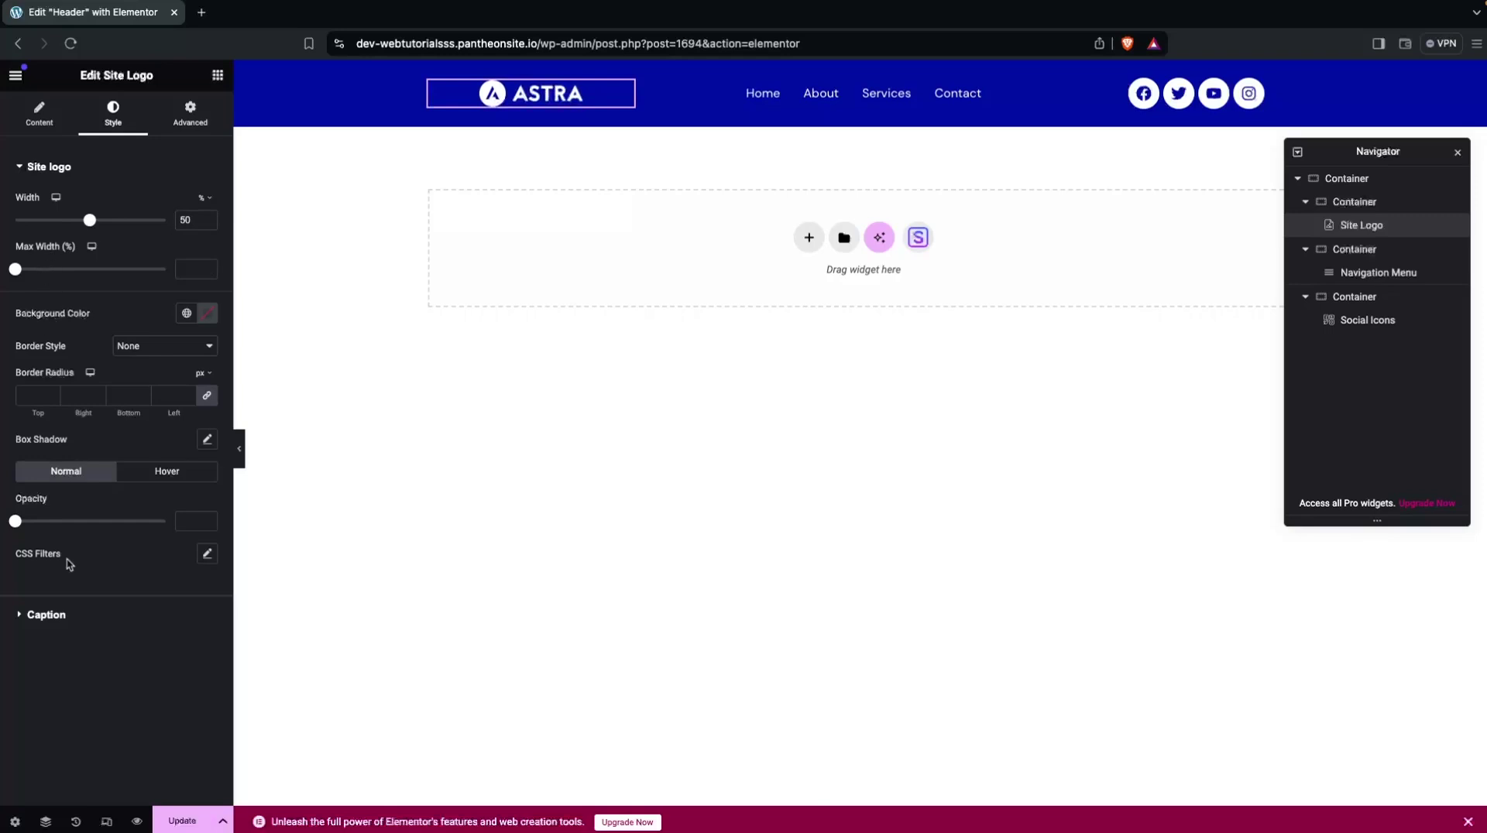
click(177, 821)
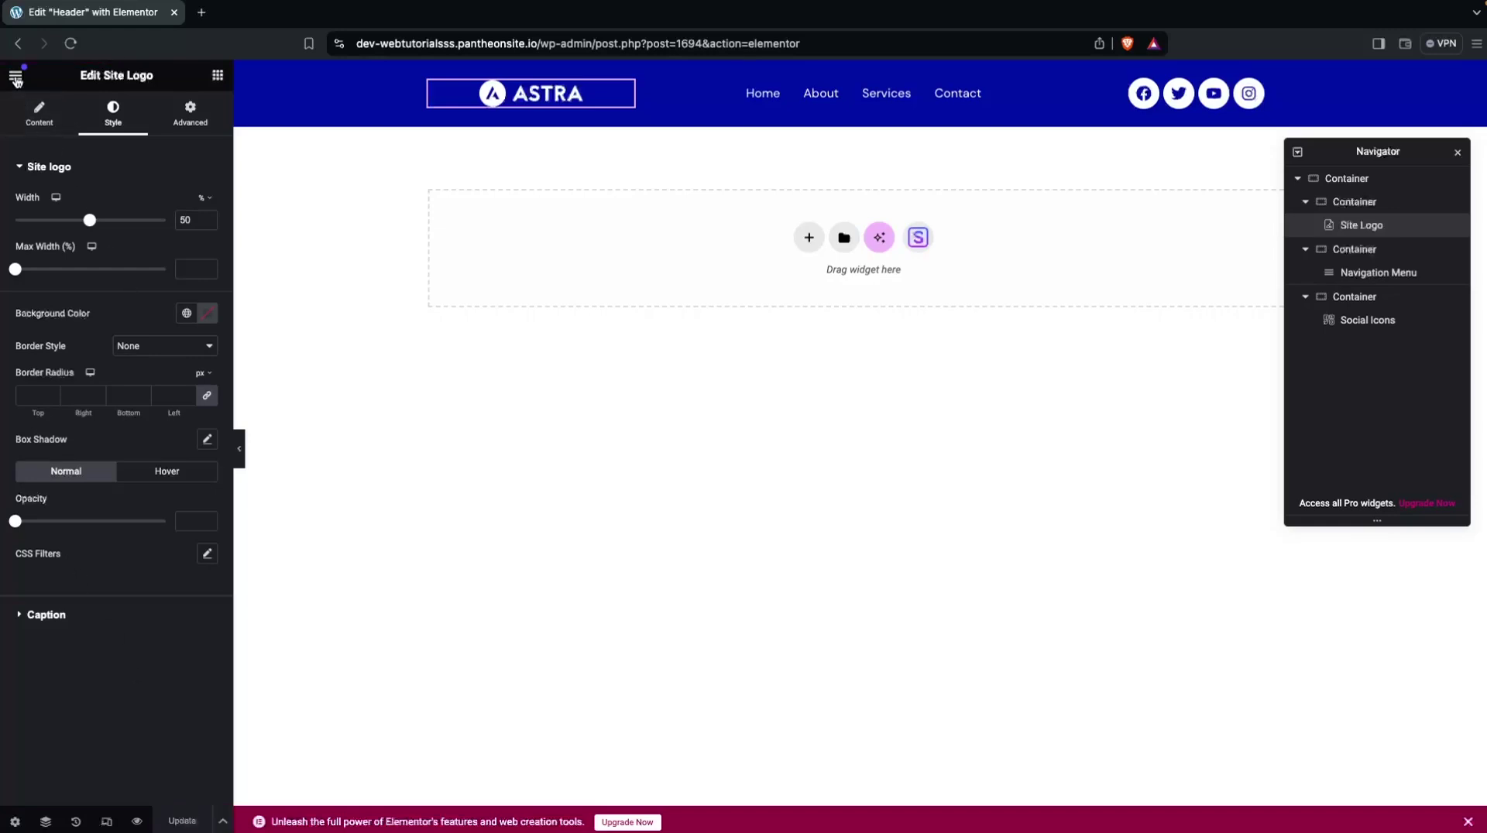
Exit the editor to WordPress and open the live site in a new tab to check the header.
click(15, 78)
click(59, 442)
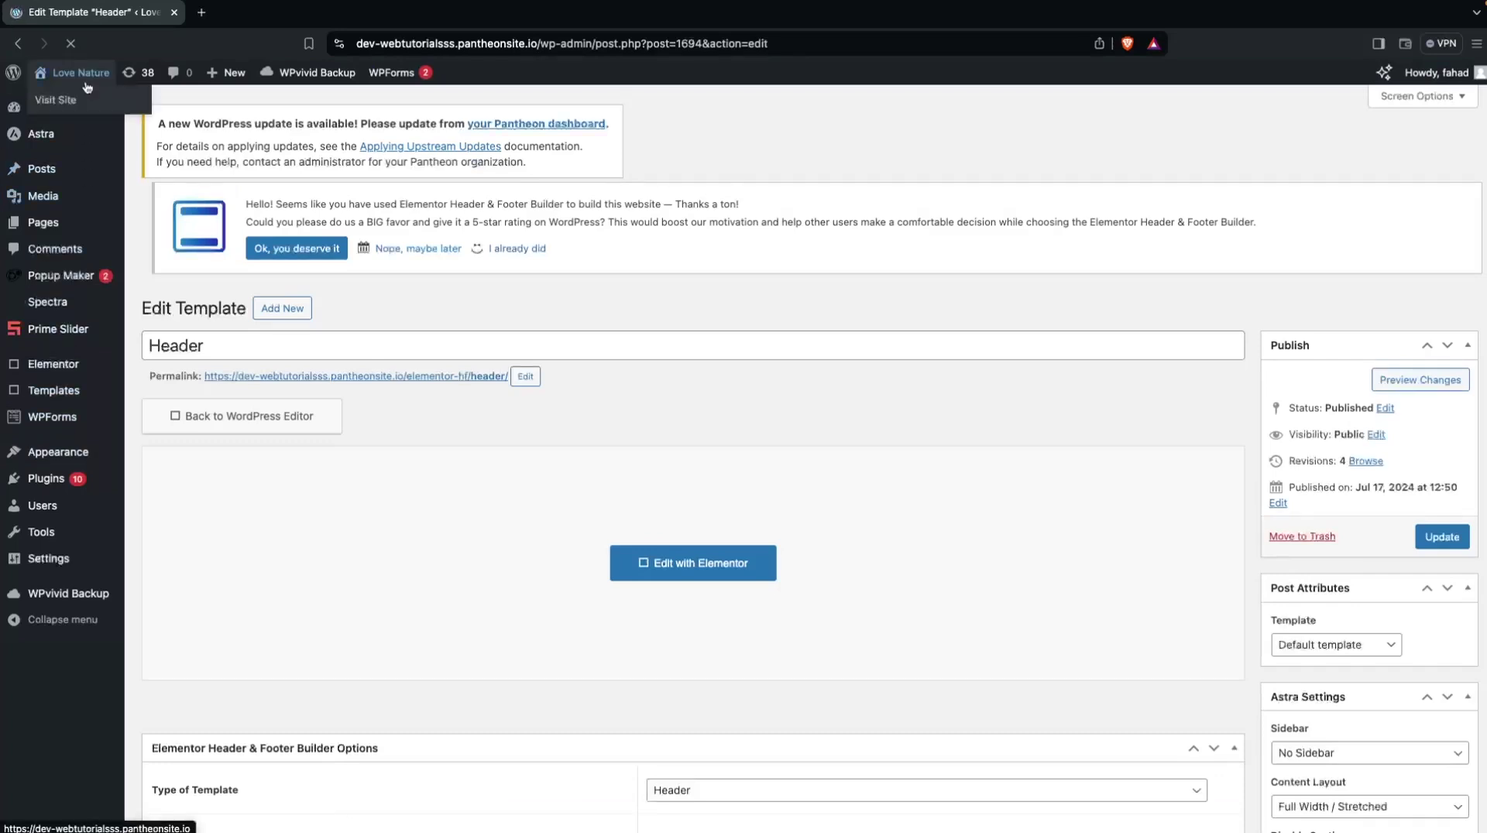
super+click(69, 109)
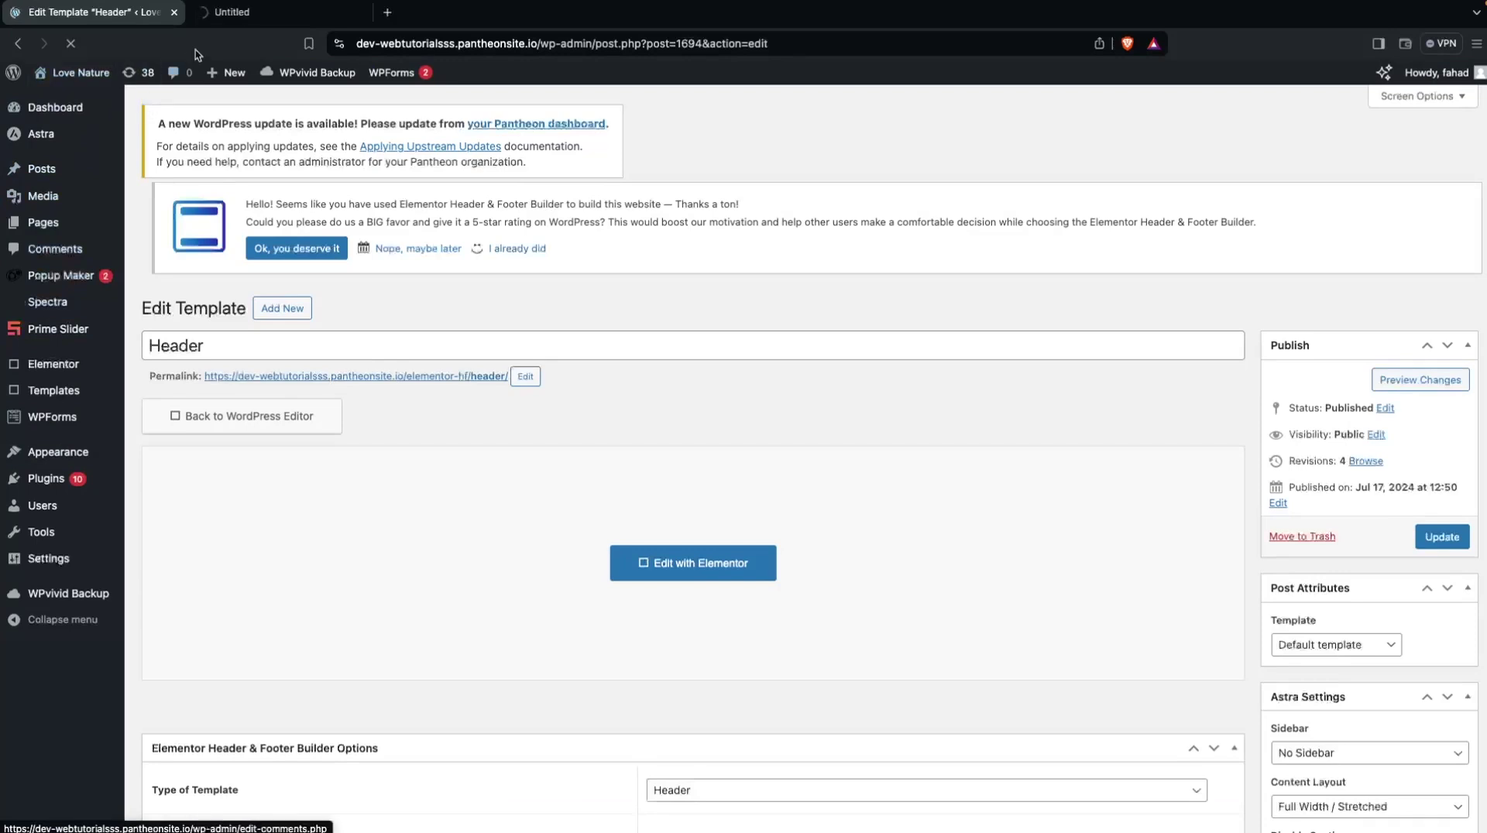
click(256, 16)
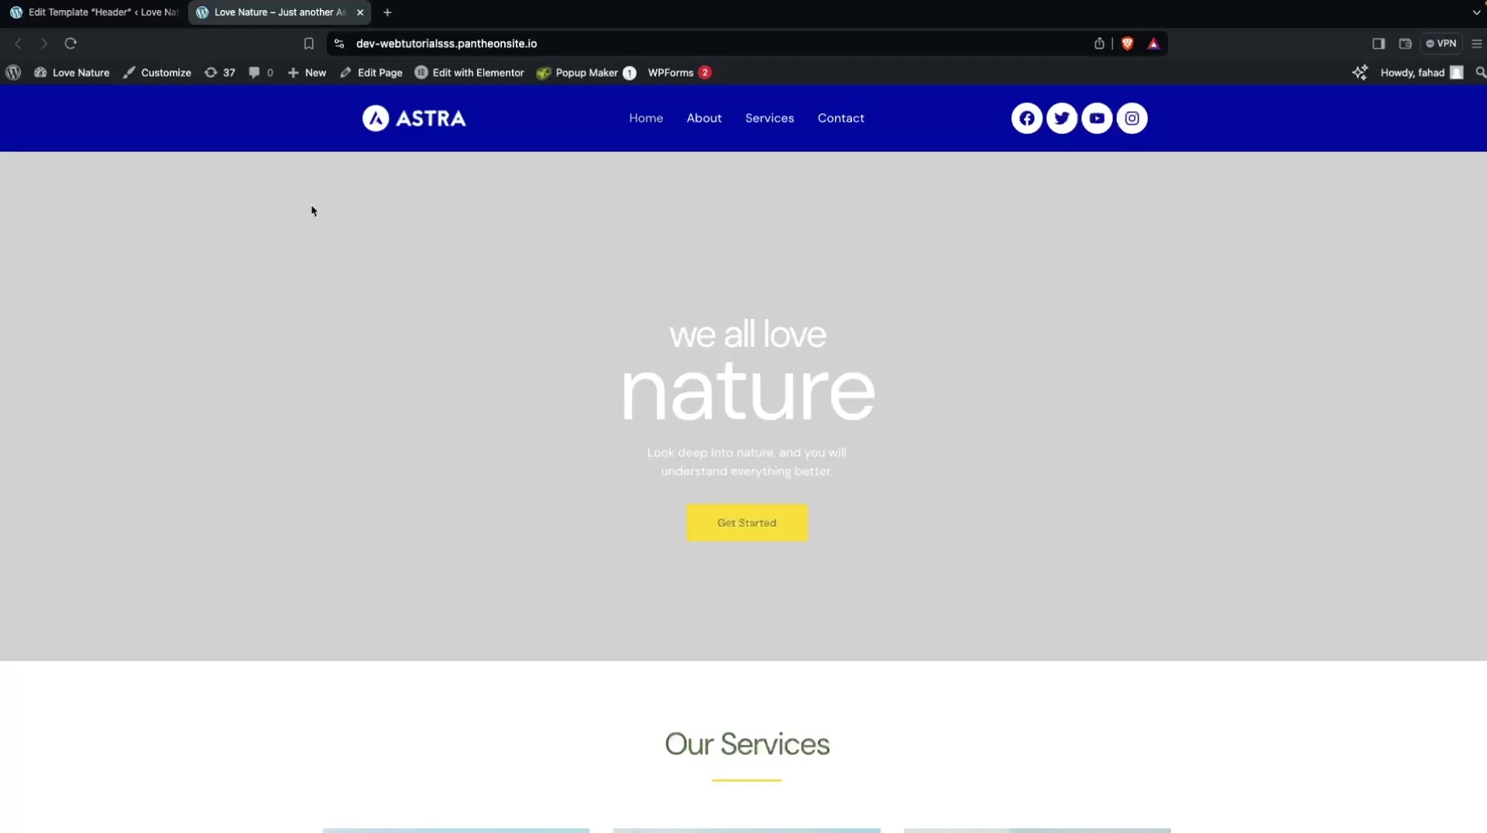
Return to the header template's edit page and add a new template of type Footer, titled "Footer".
click(93, 12)
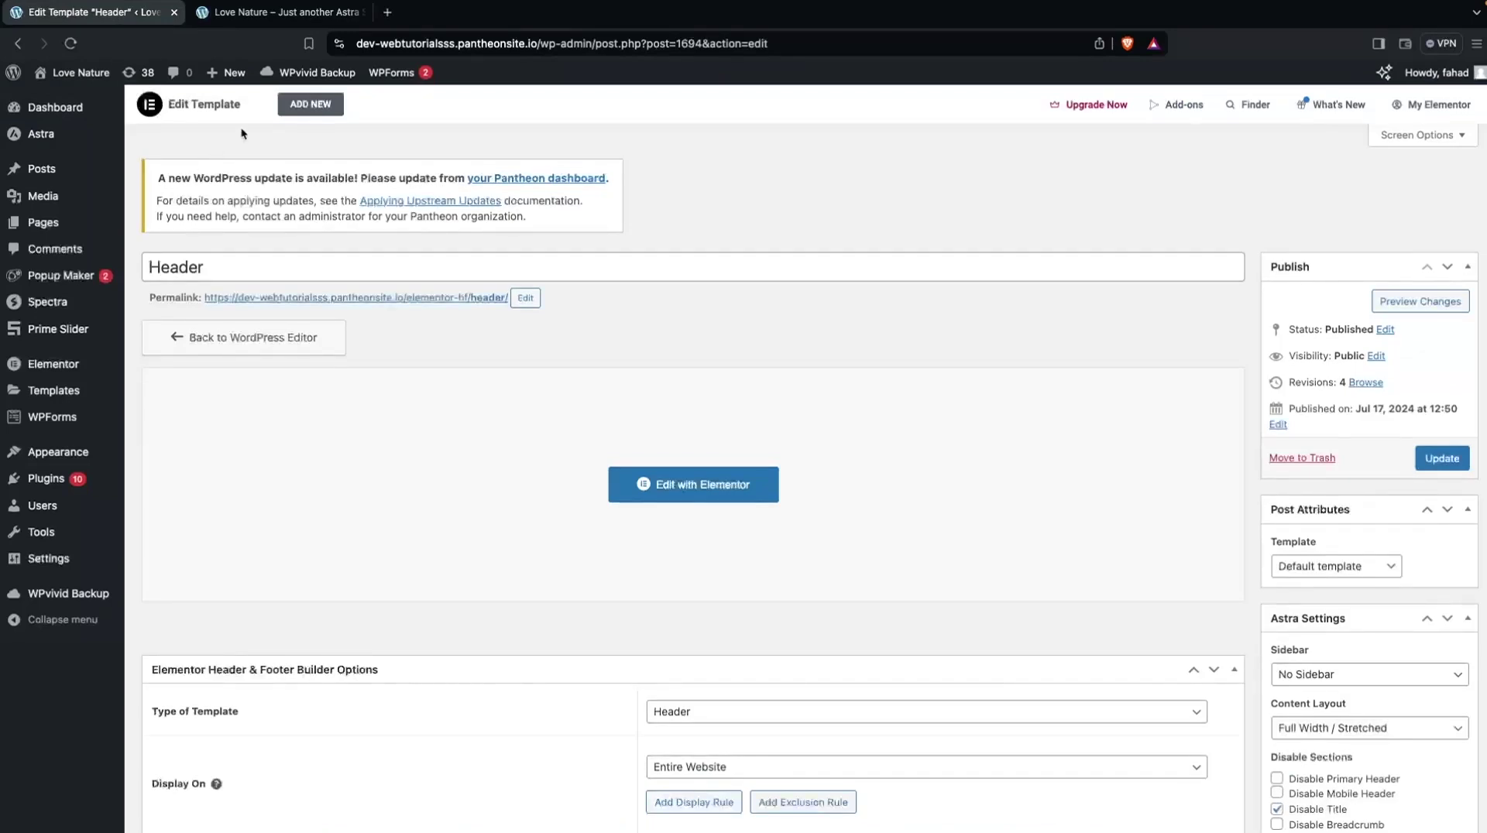
click(325, 110)
click(784, 424)
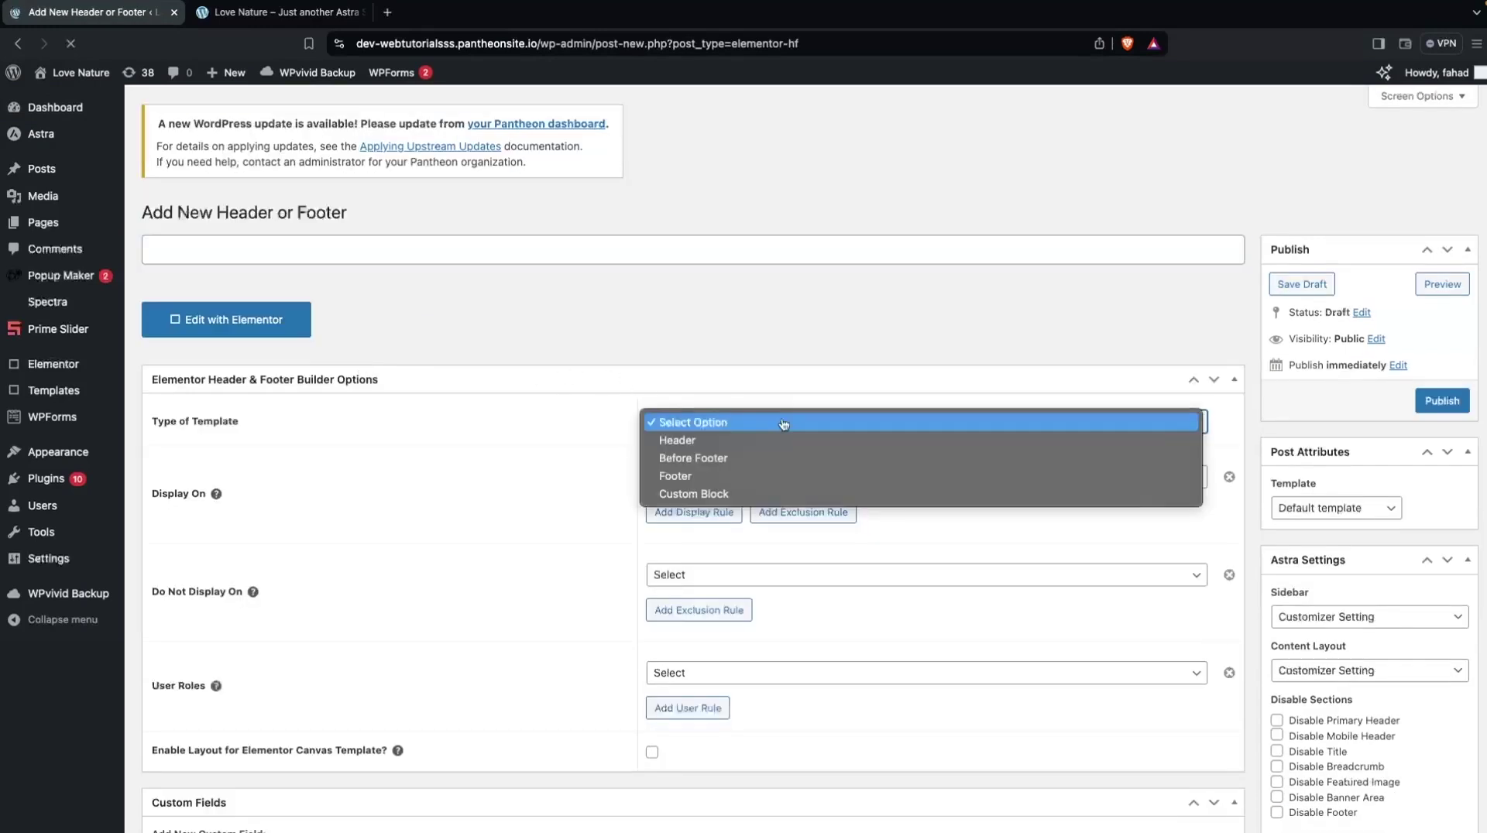
click(703, 476)
click(278, 244)
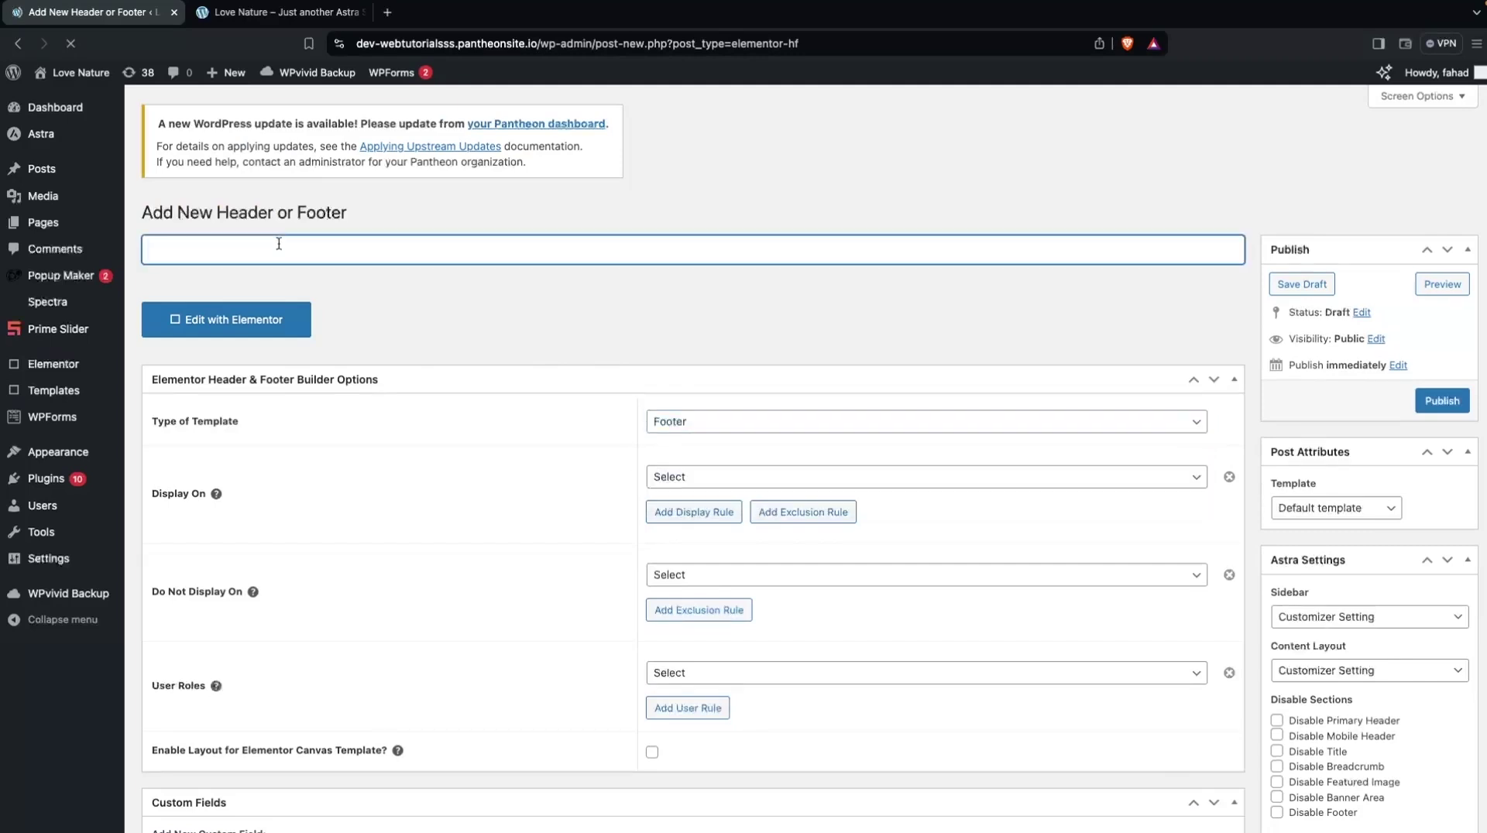
text(Footer)
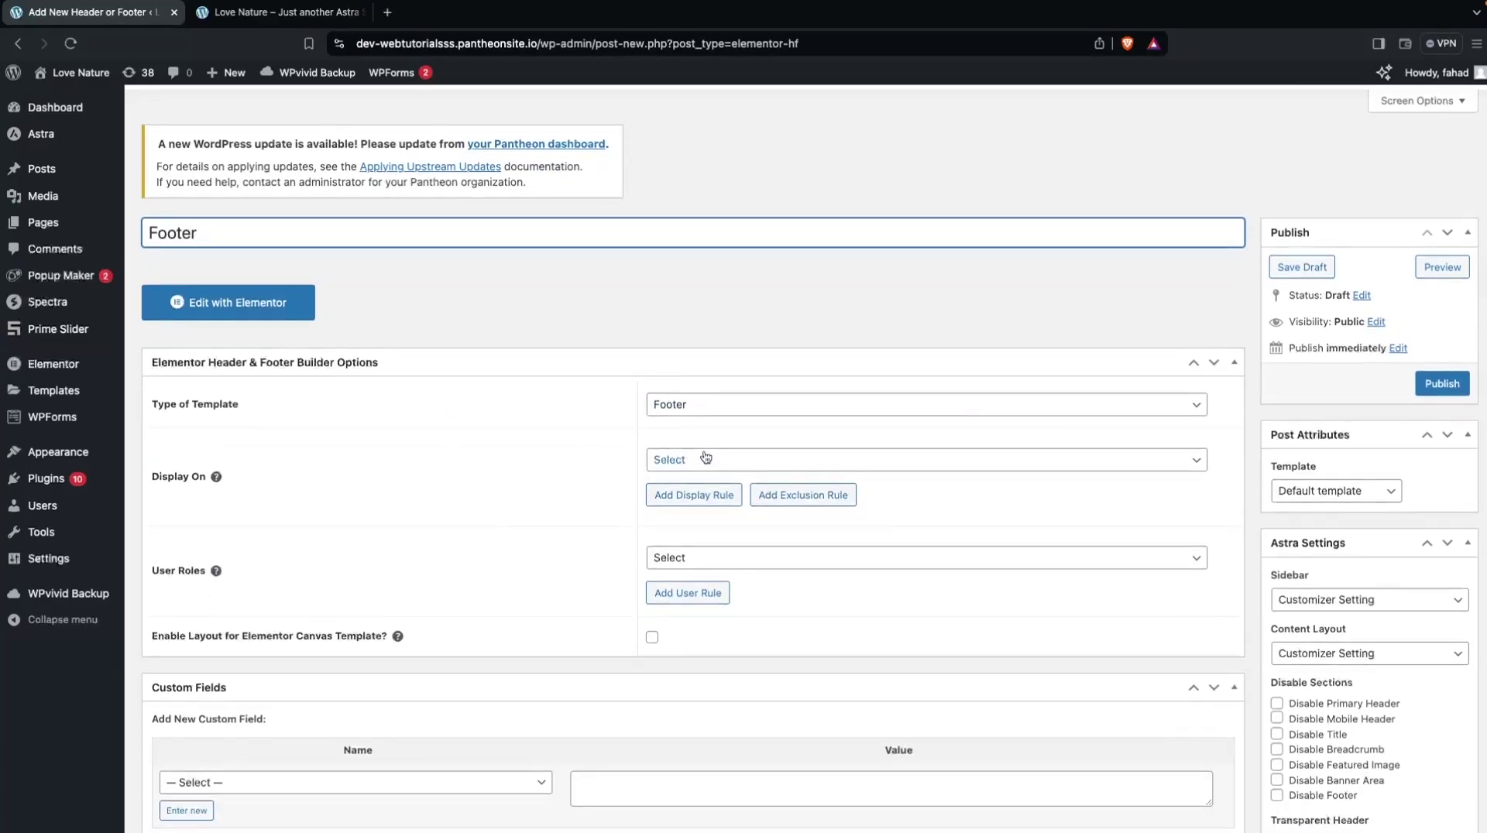
Set the footer template to display on the Entire Website and publish it.
click(706, 458)
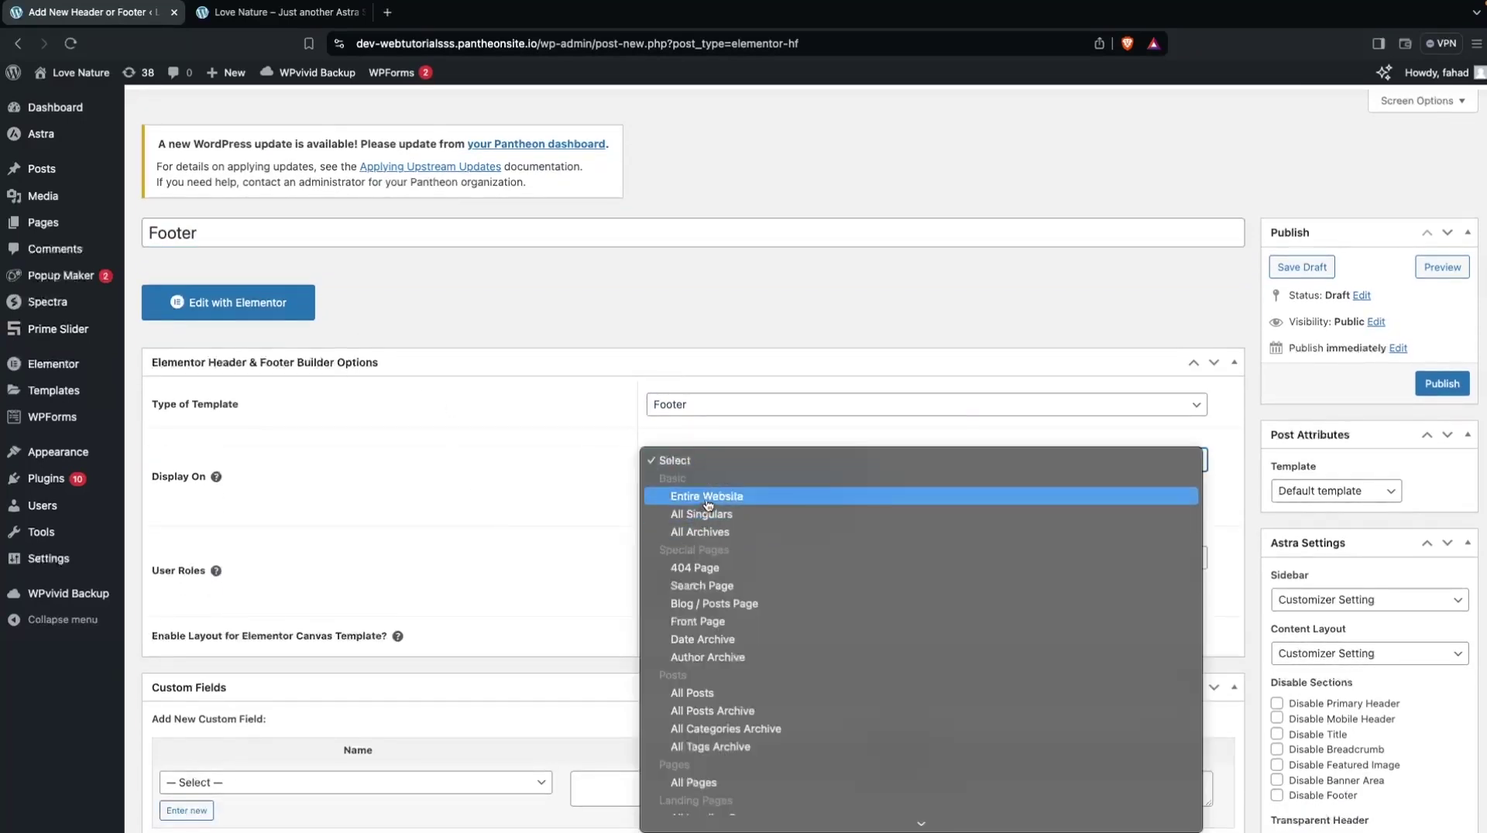
click(707, 497)
scroll(734, 561, down, 1)
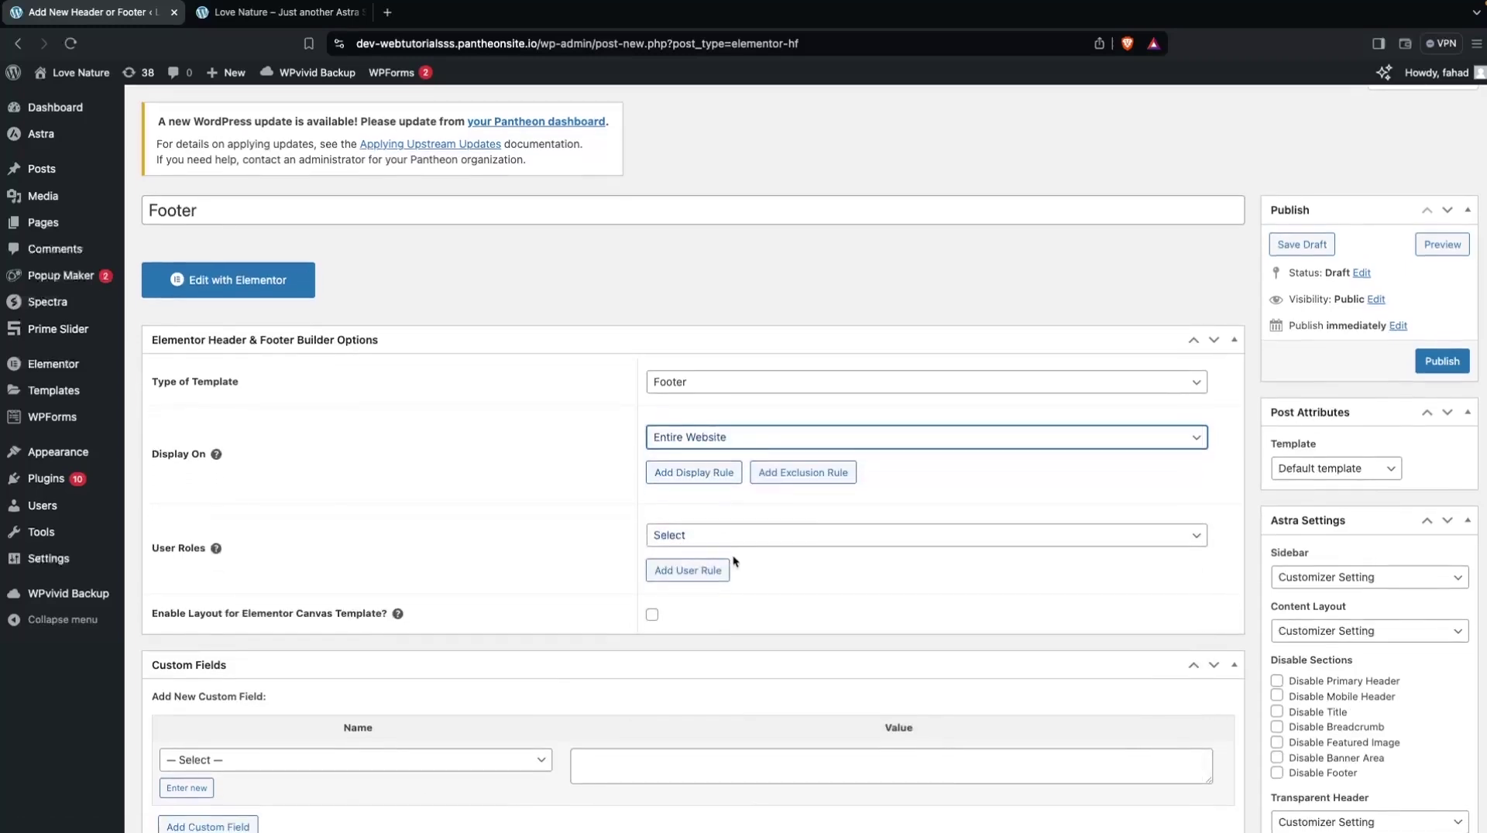
click(1439, 361)
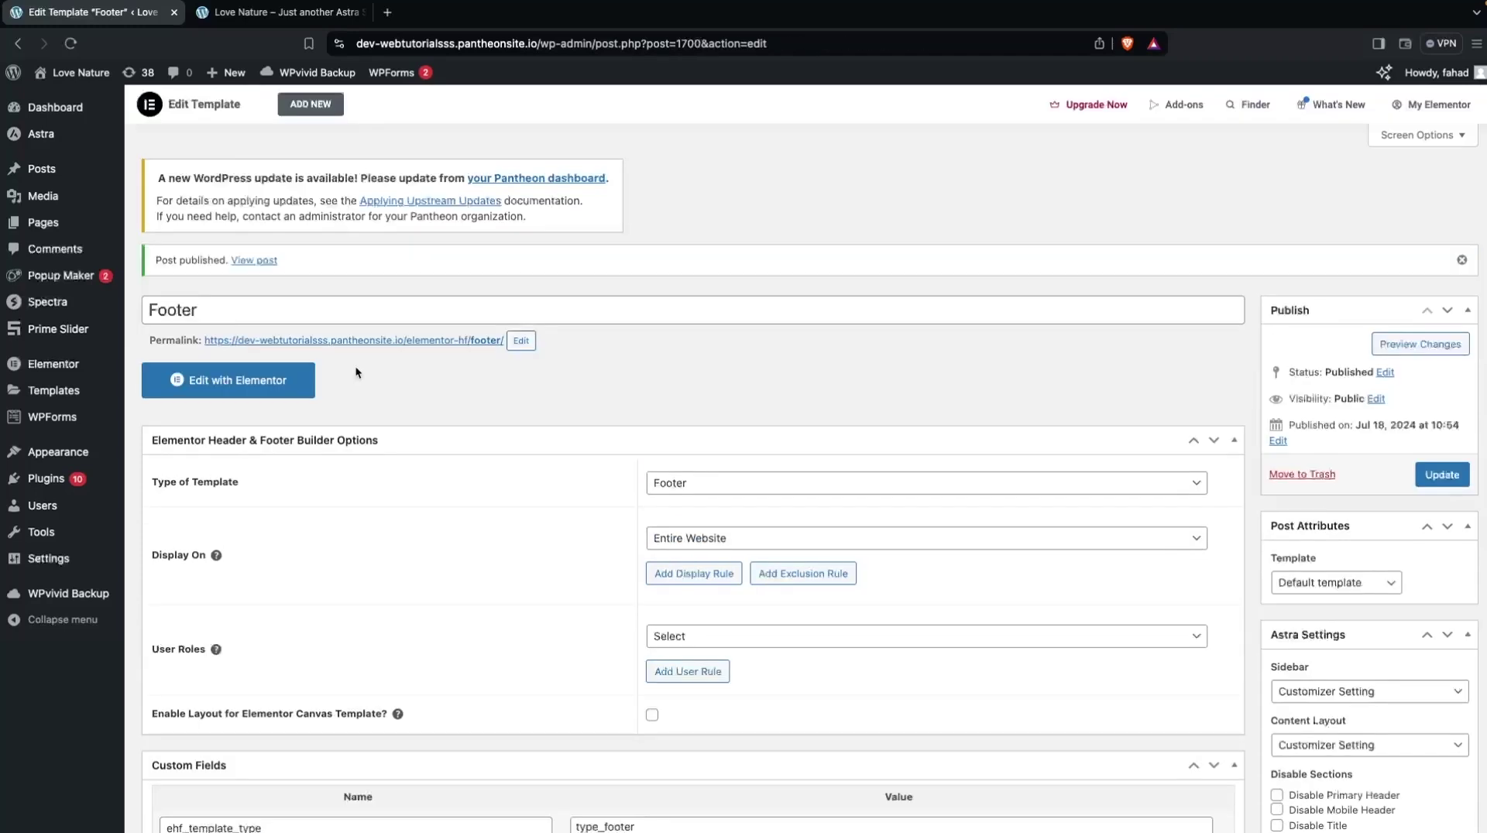
Open the footer template in Elementor and add a Flexbox container with four equal columns in one row.
click(274, 373)
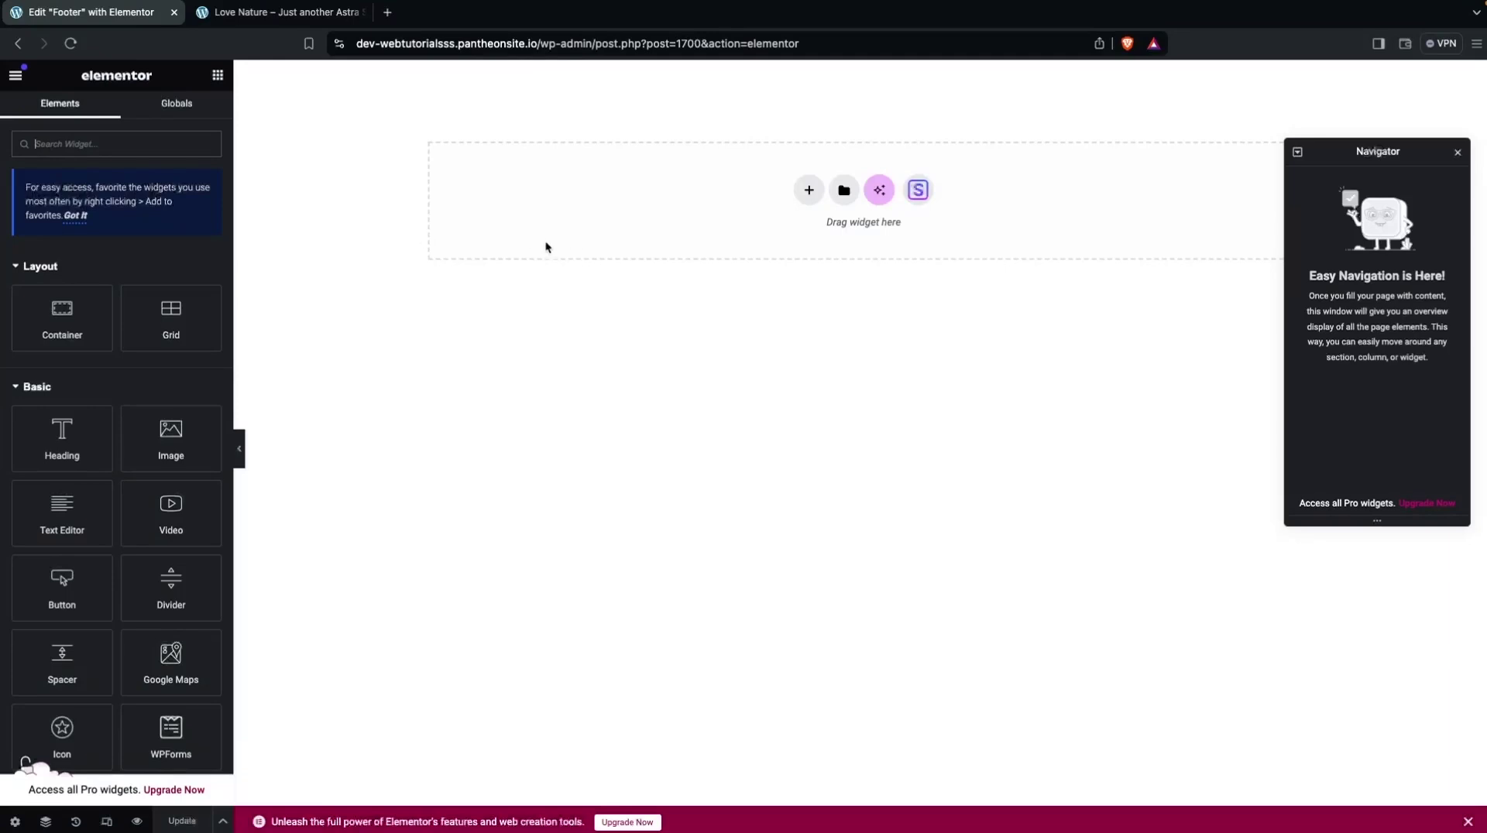
click(815, 191)
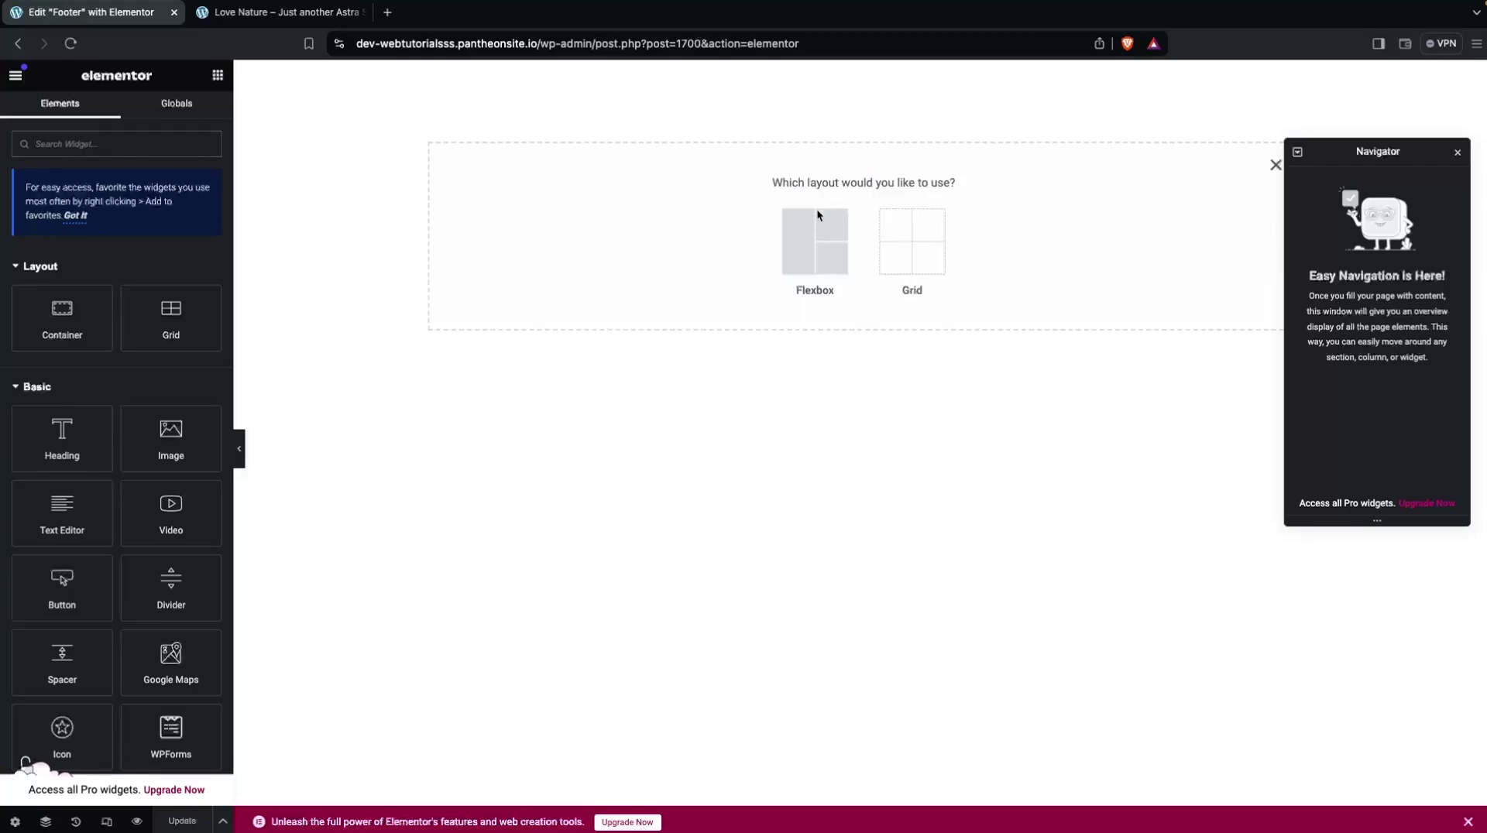
click(817, 232)
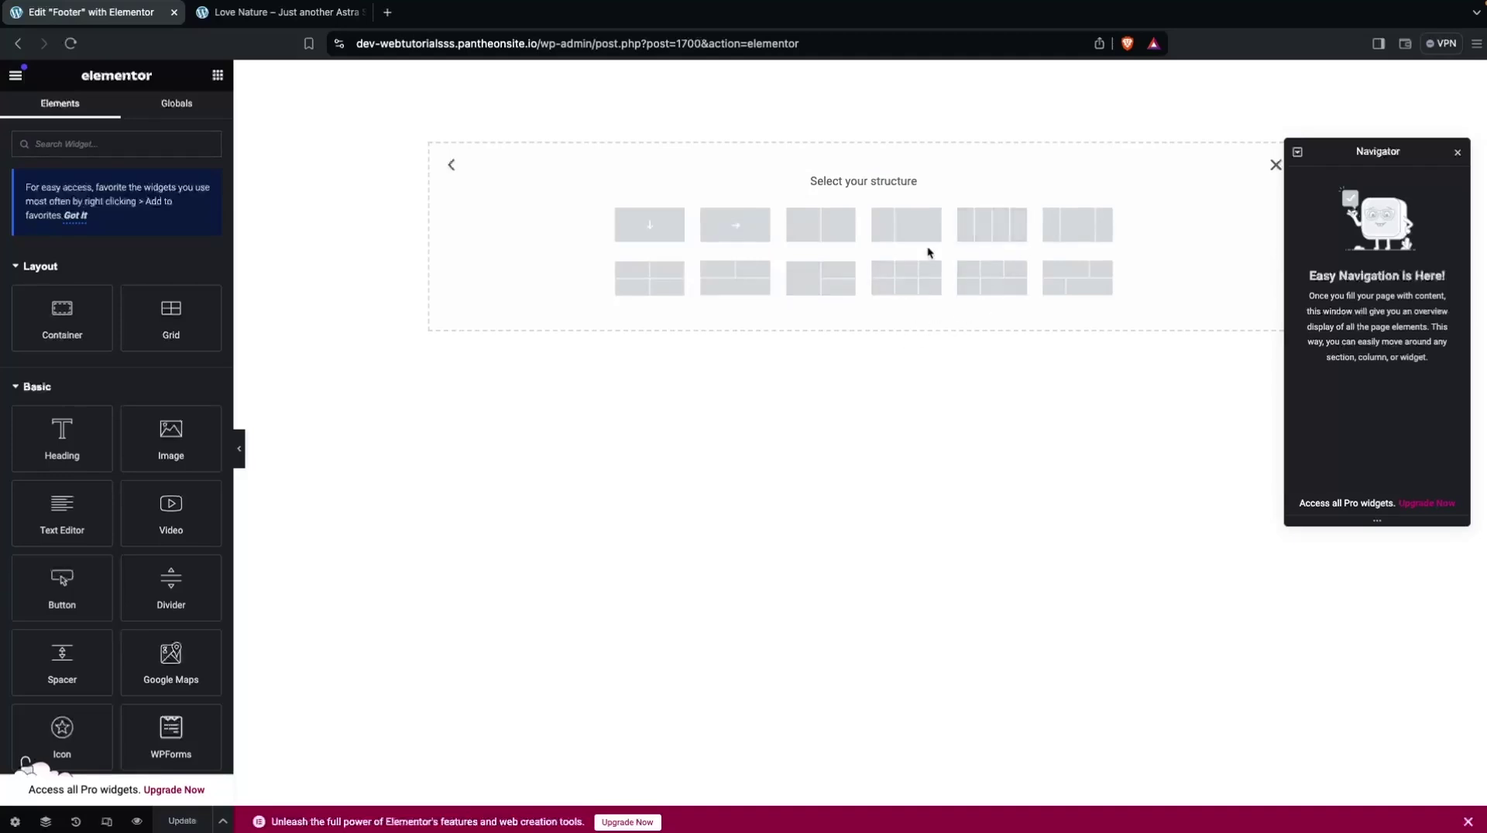
click(1013, 240)
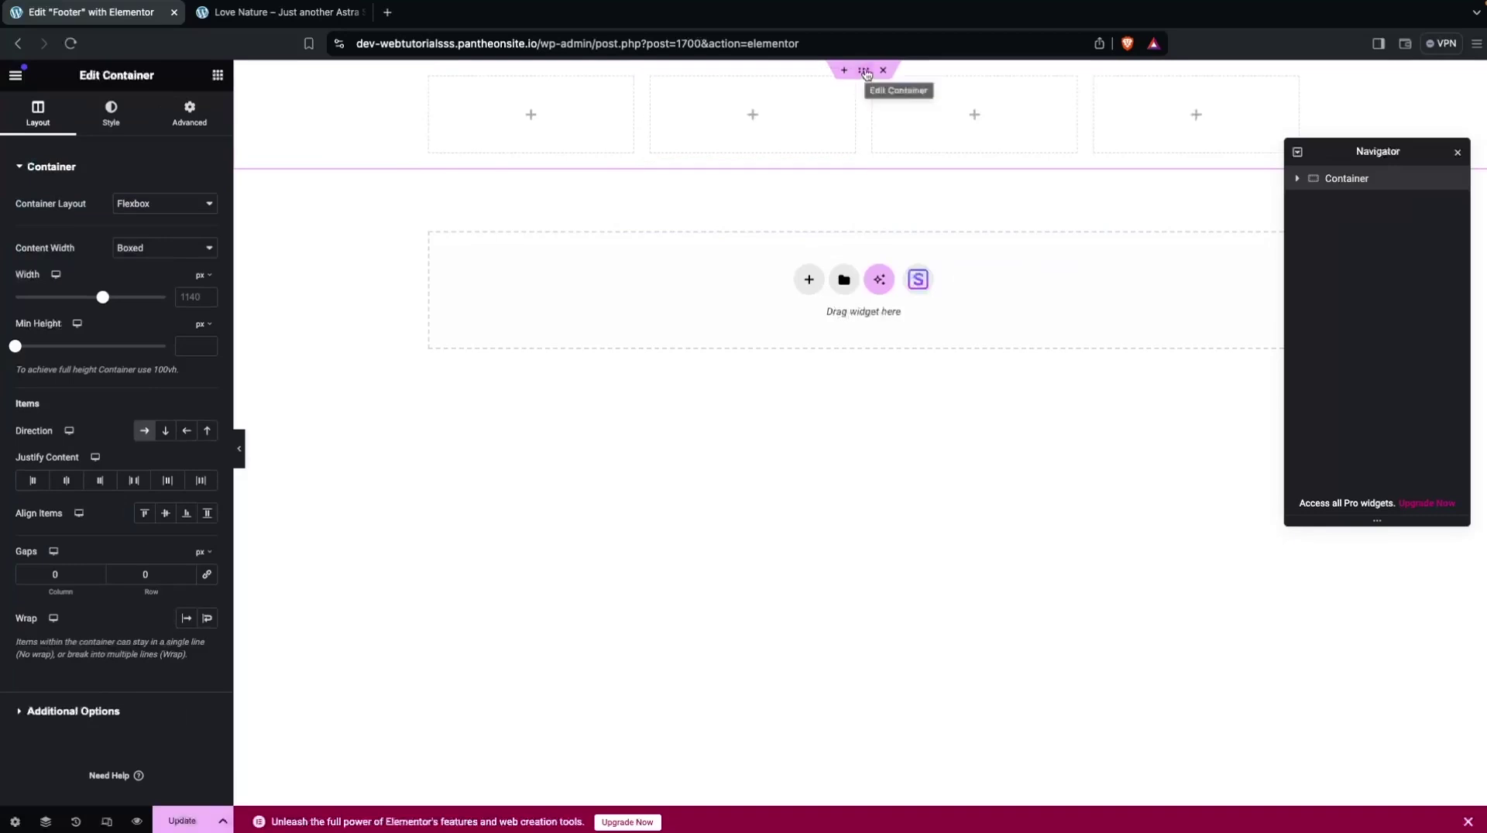
Give the footer's four-column container a classic background with the color #0010A5.
click(109, 109)
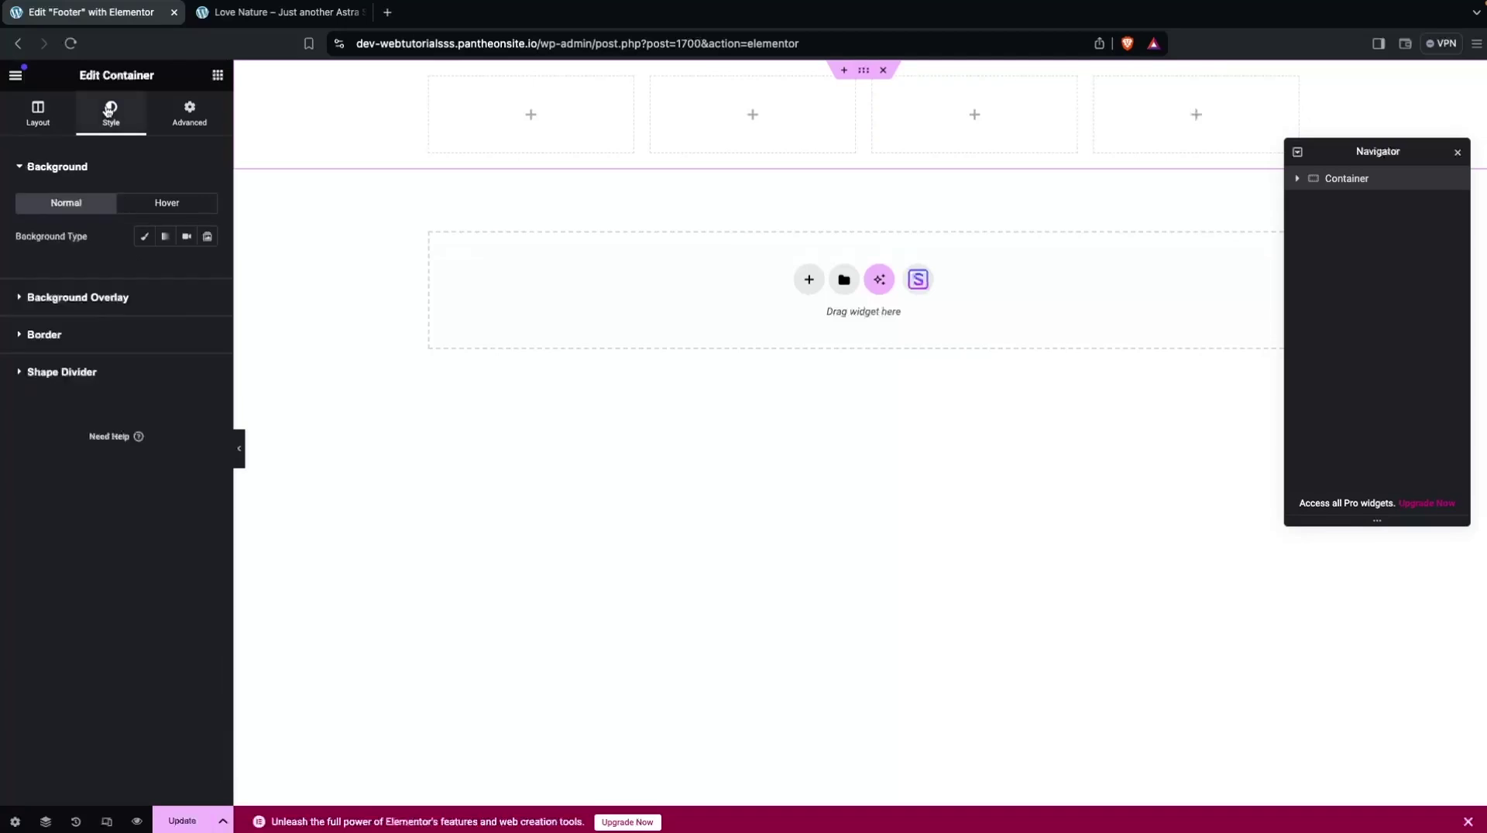
click(147, 239)
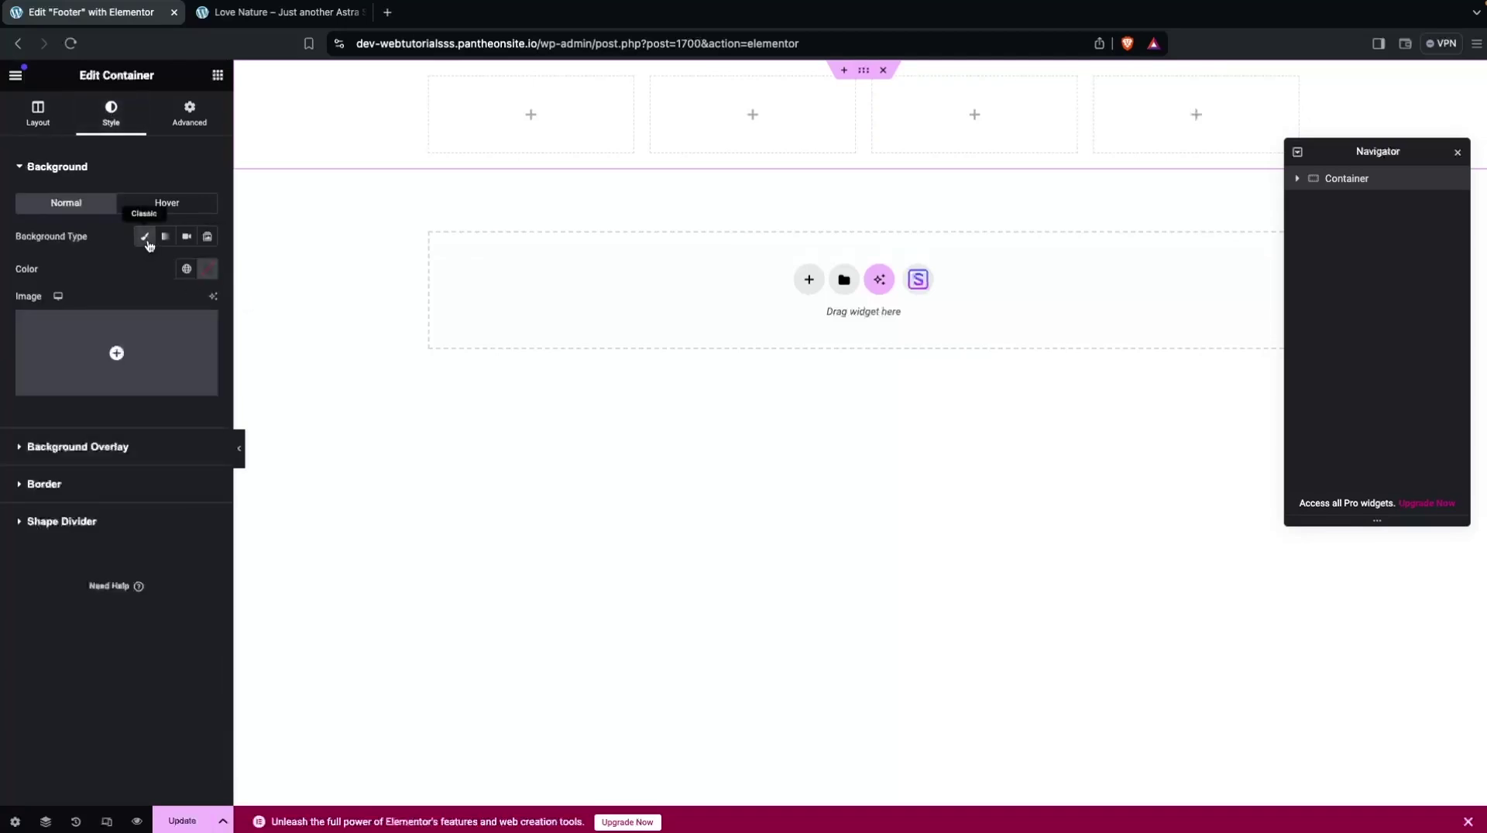
click(204, 269)
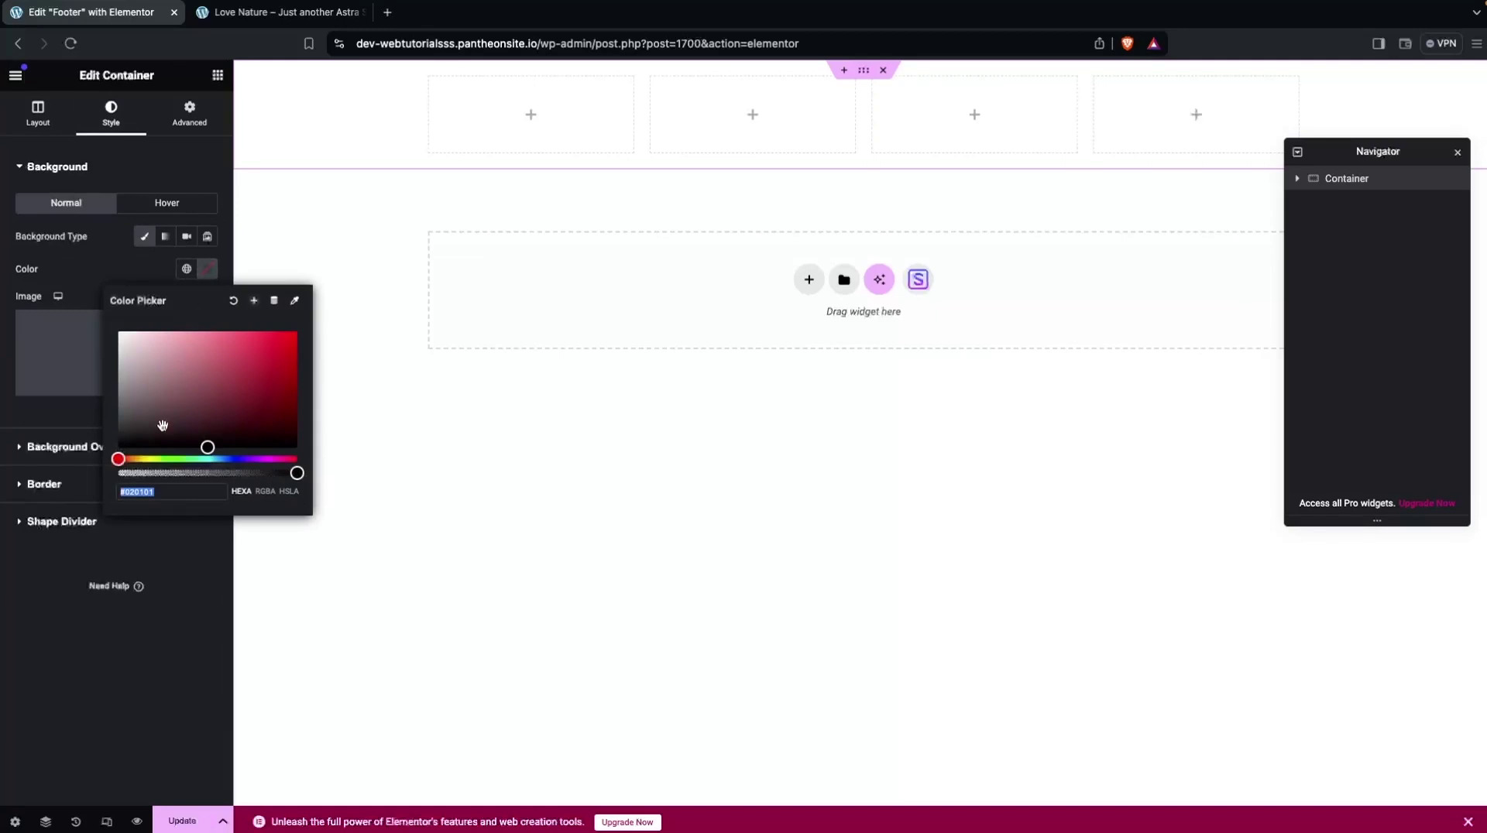
text(#0010A5)
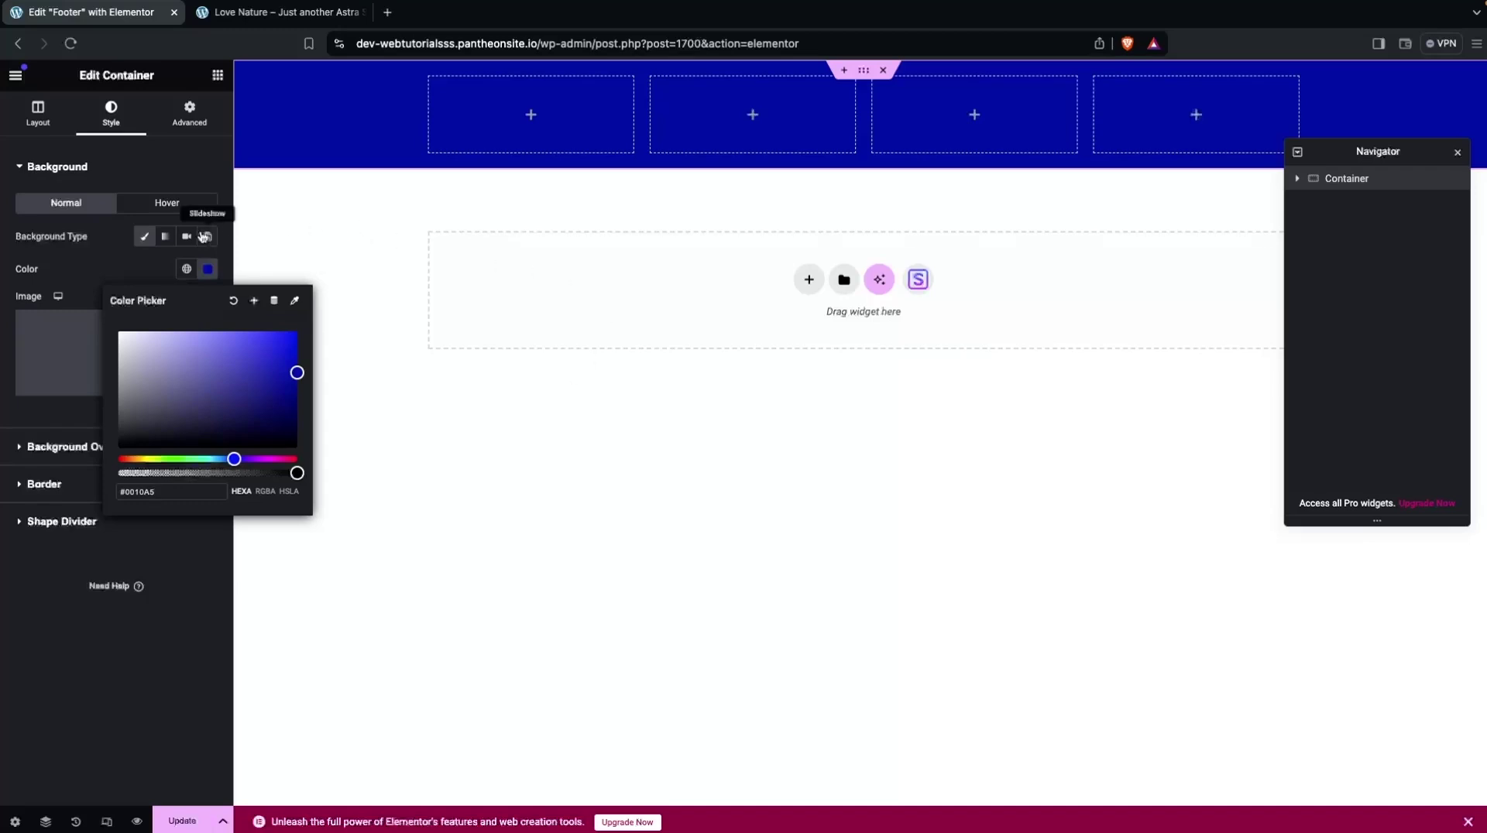
Add a Site Logo widget to the footer's first column and use the ASTRA logo.png from the media library as its custom image.
click(218, 75)
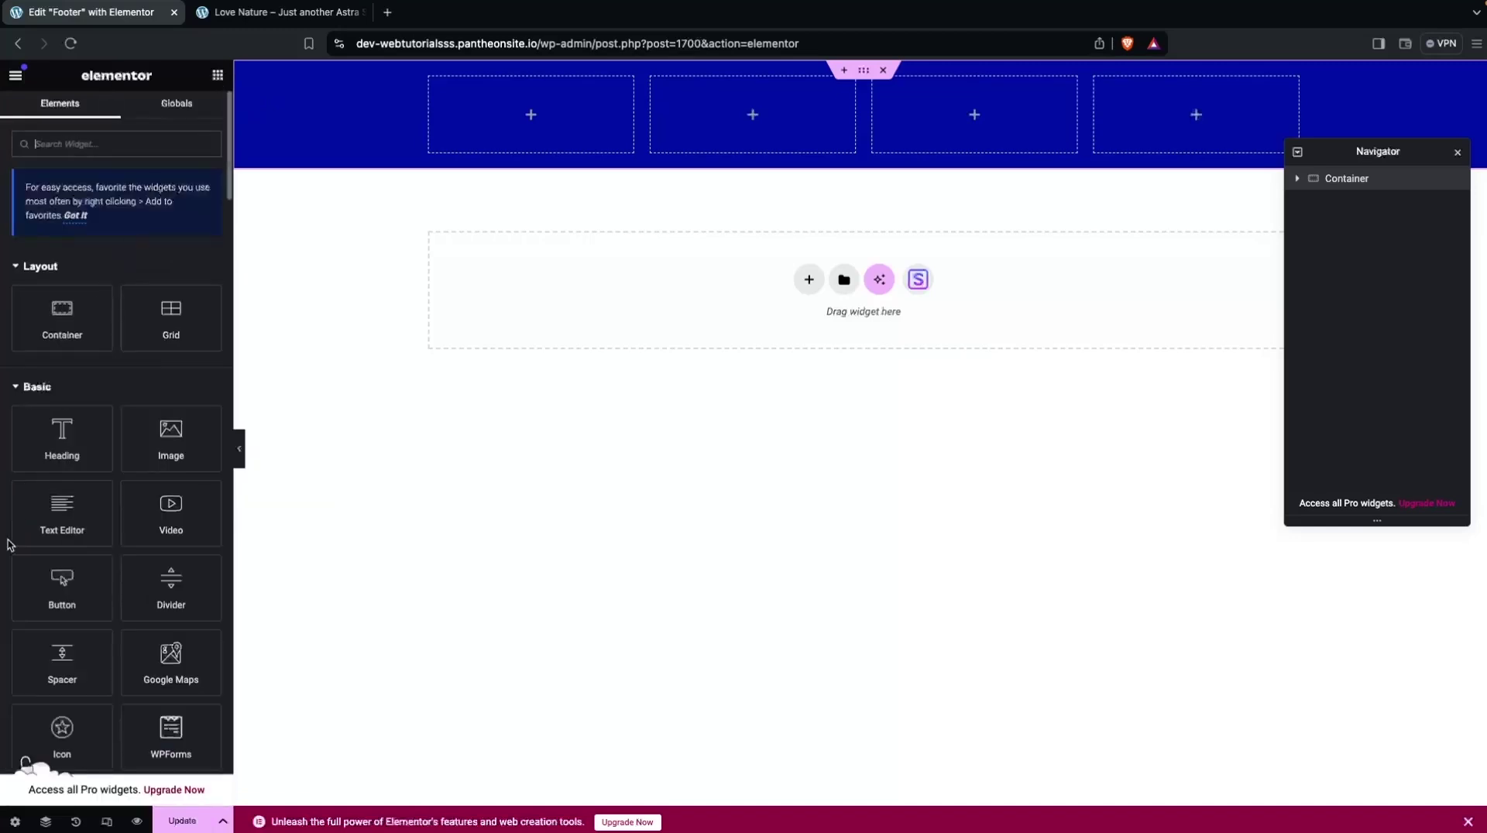
text(logo)
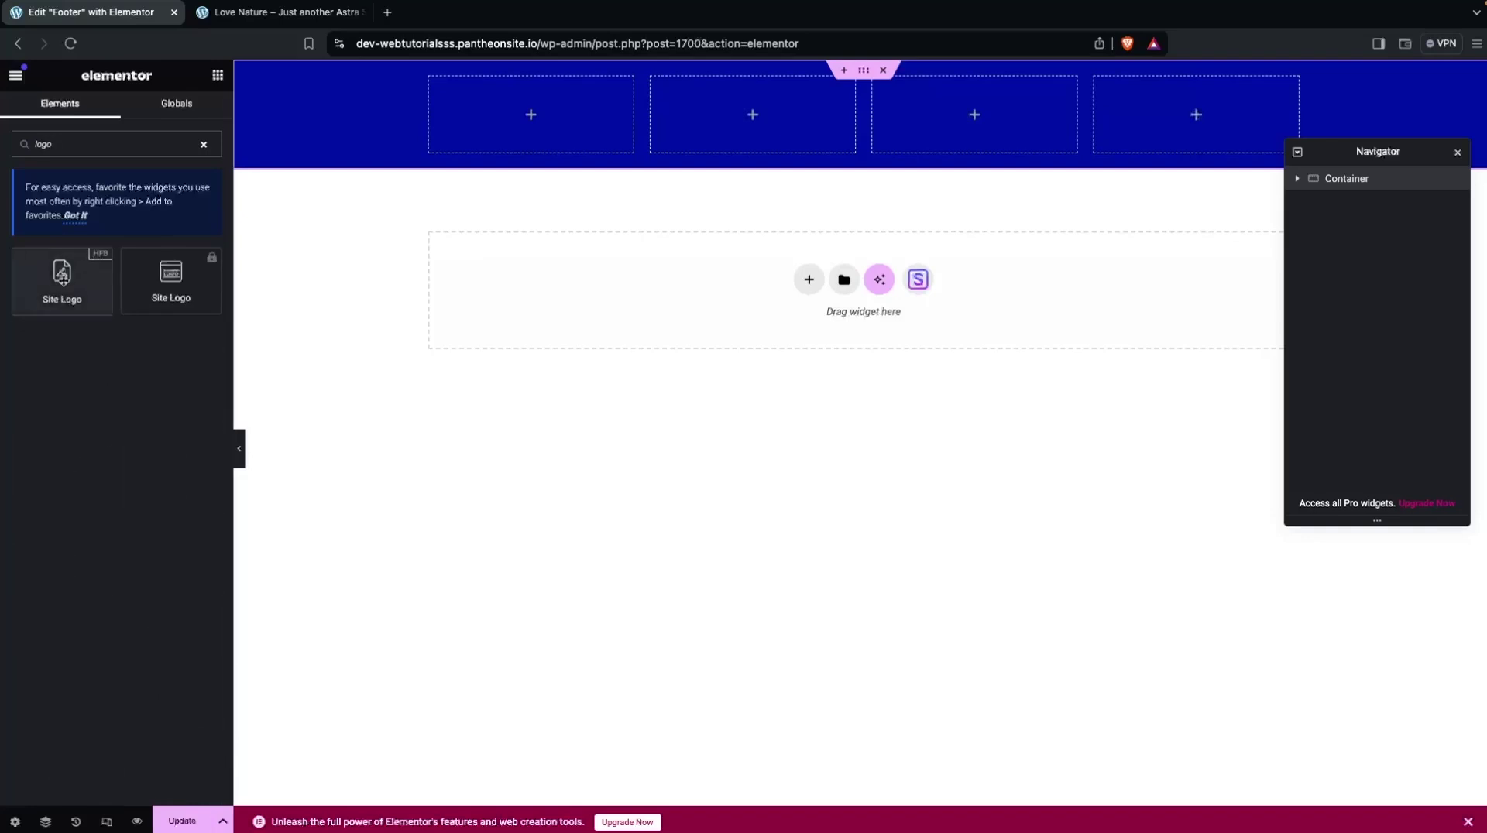
drag(62, 277, 461, 119)
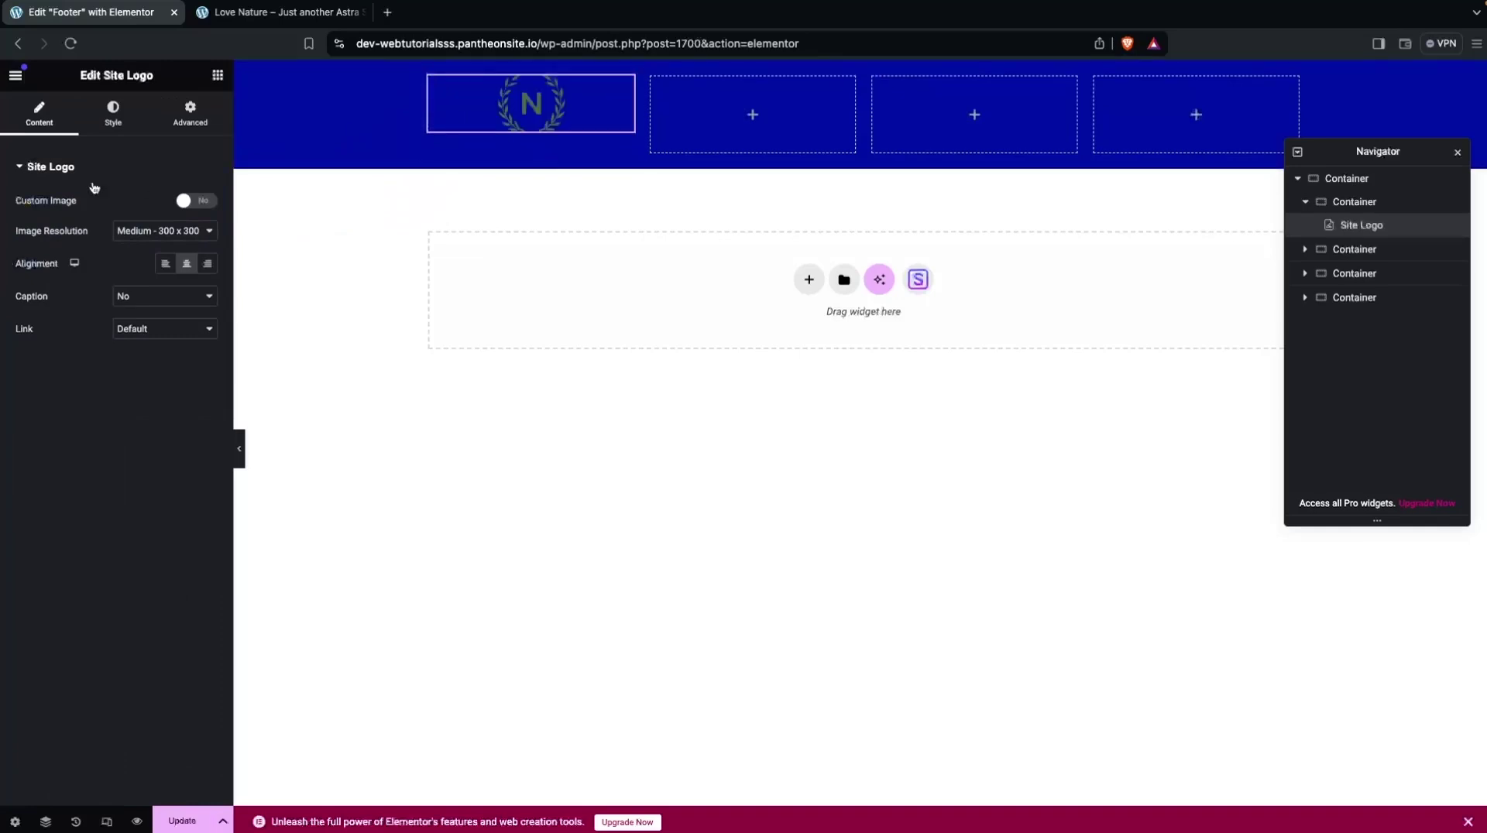
click(188, 202)
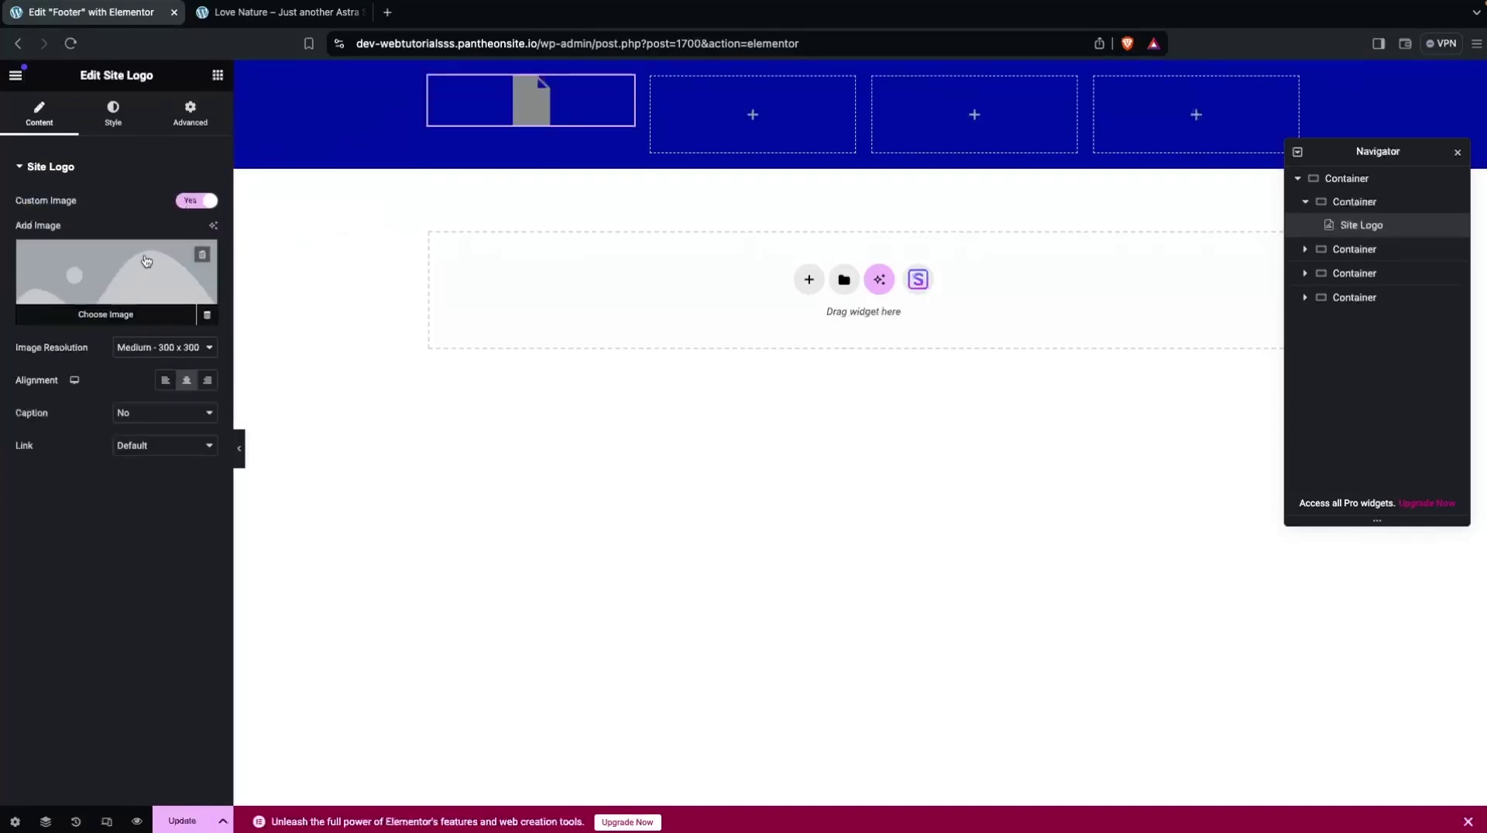
click(146, 261)
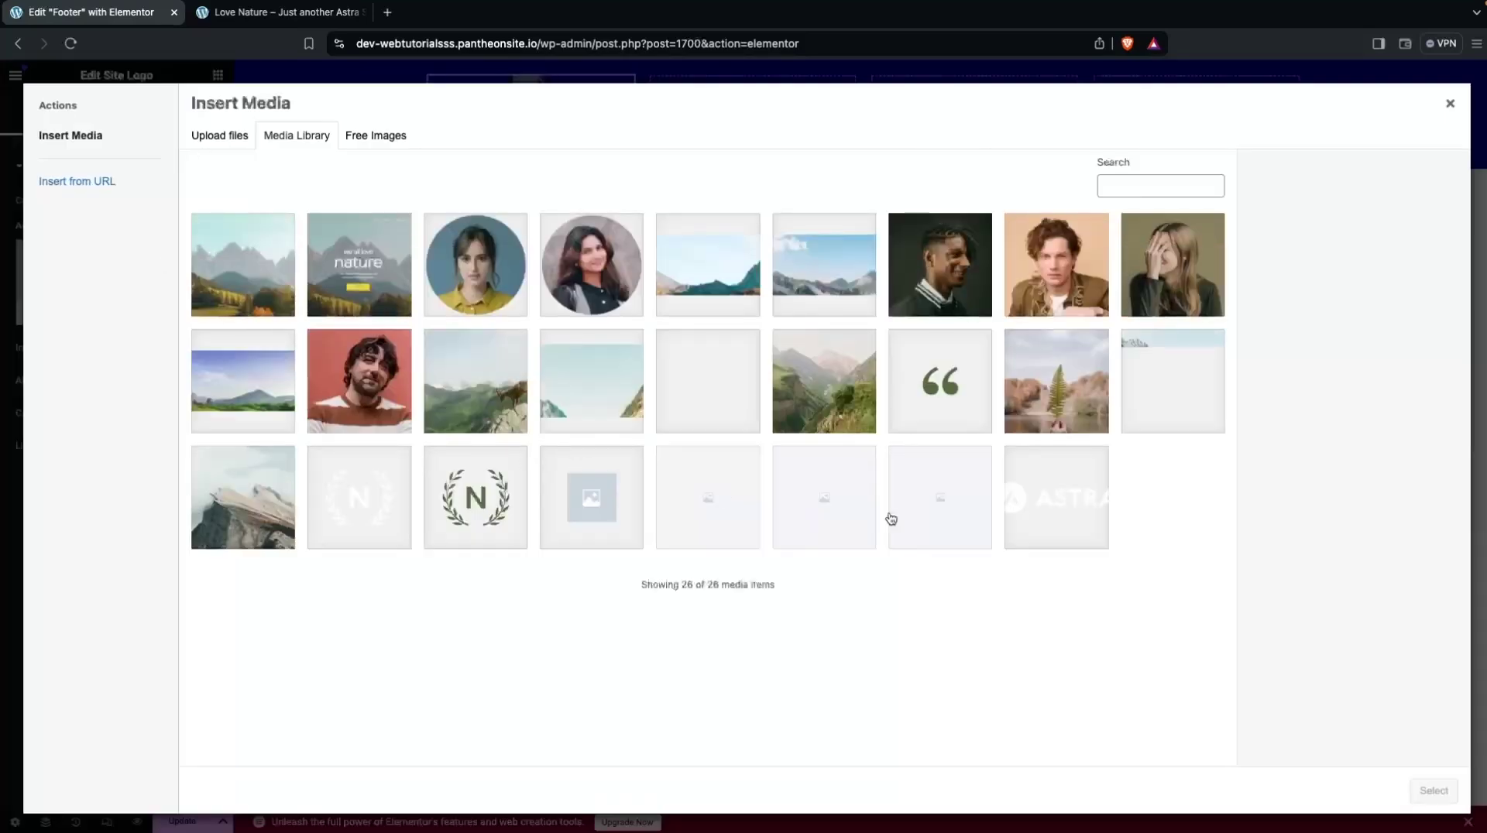
click(1037, 521)
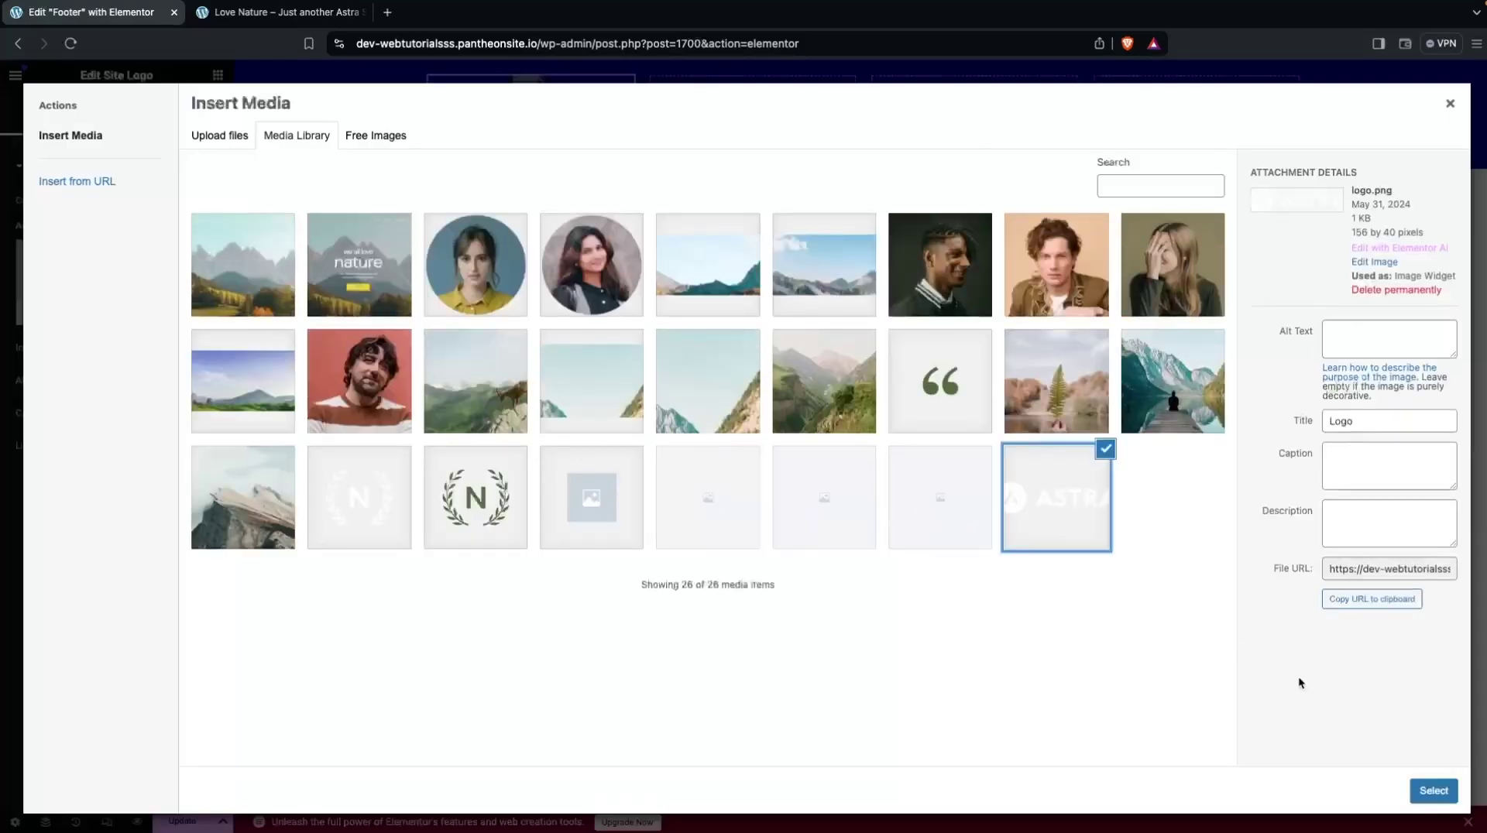
click(1429, 790)
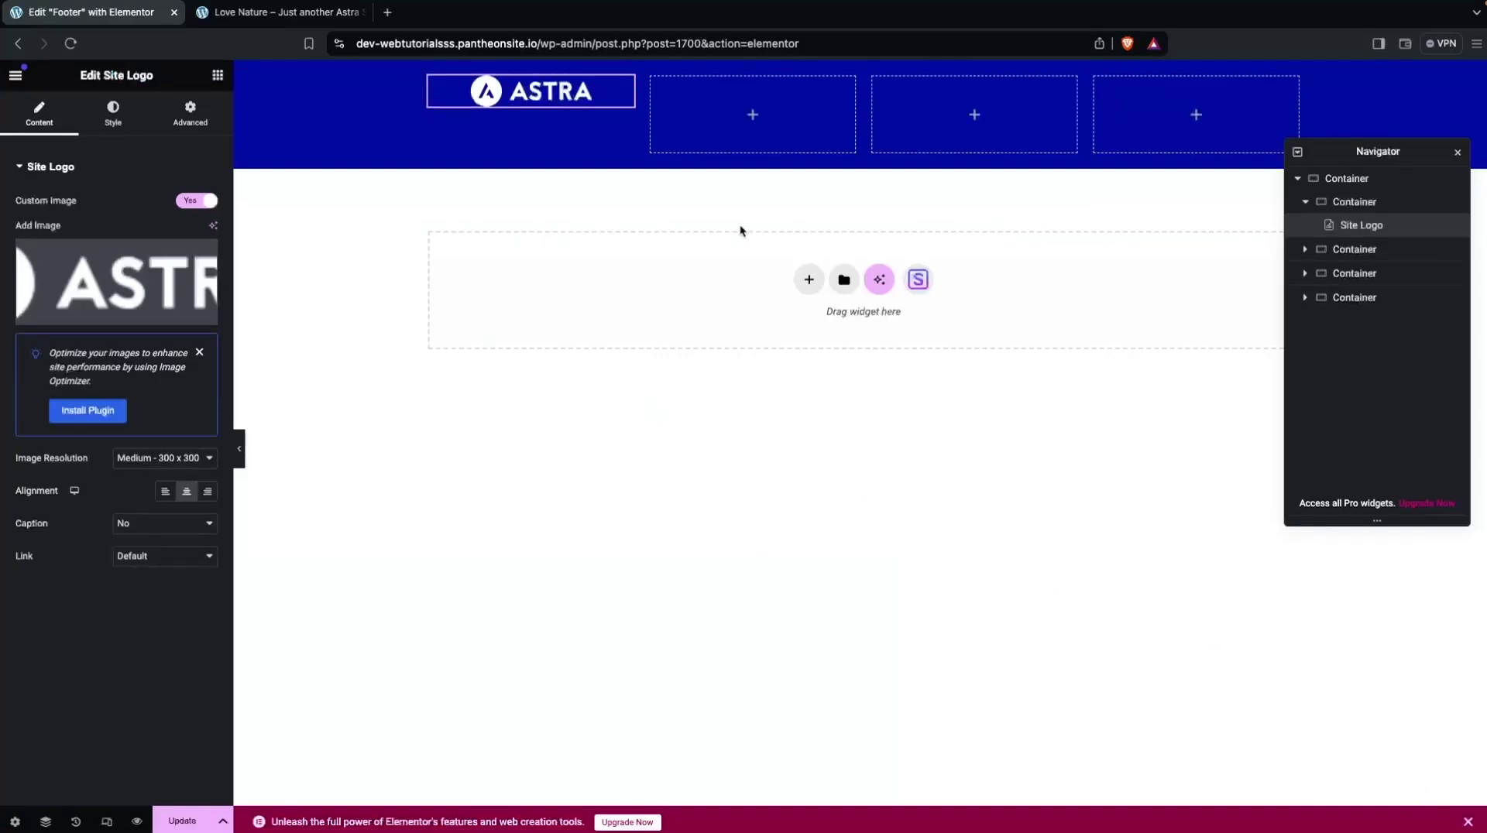
Align the footer container's items vertically to the center.
mouse_move(865, 72)
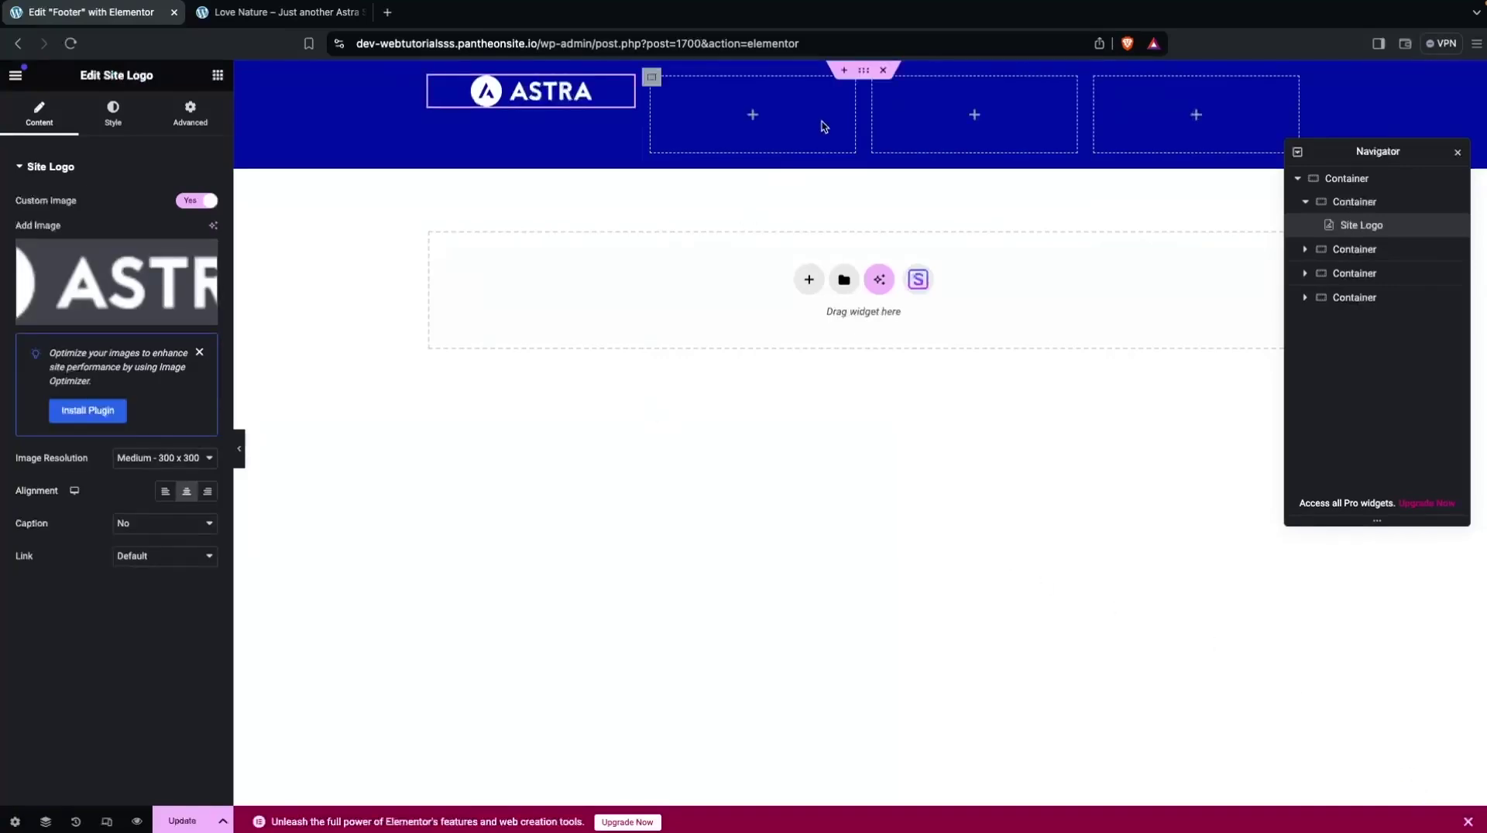
click(866, 71)
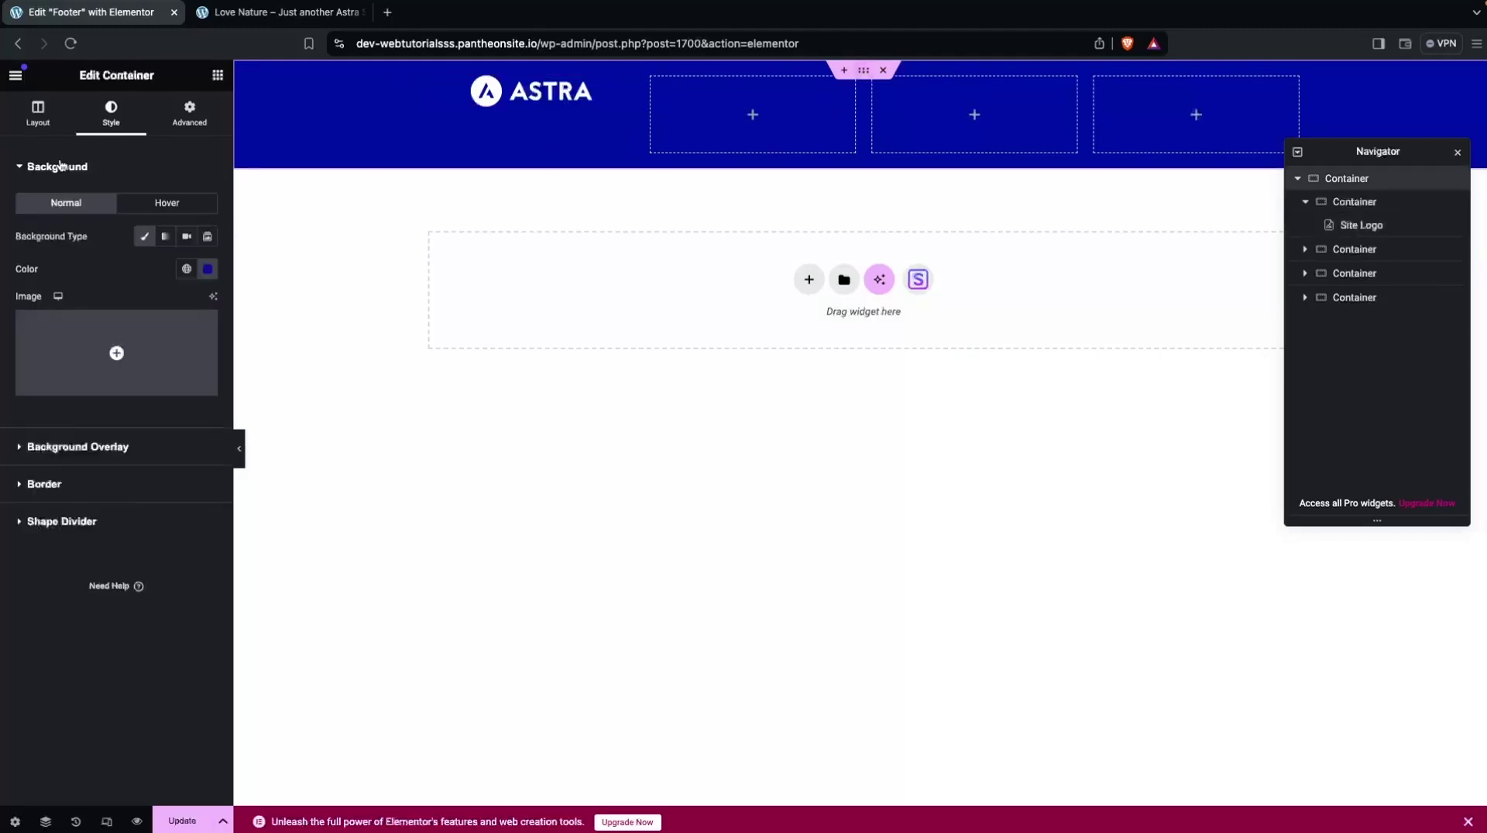
click(26, 112)
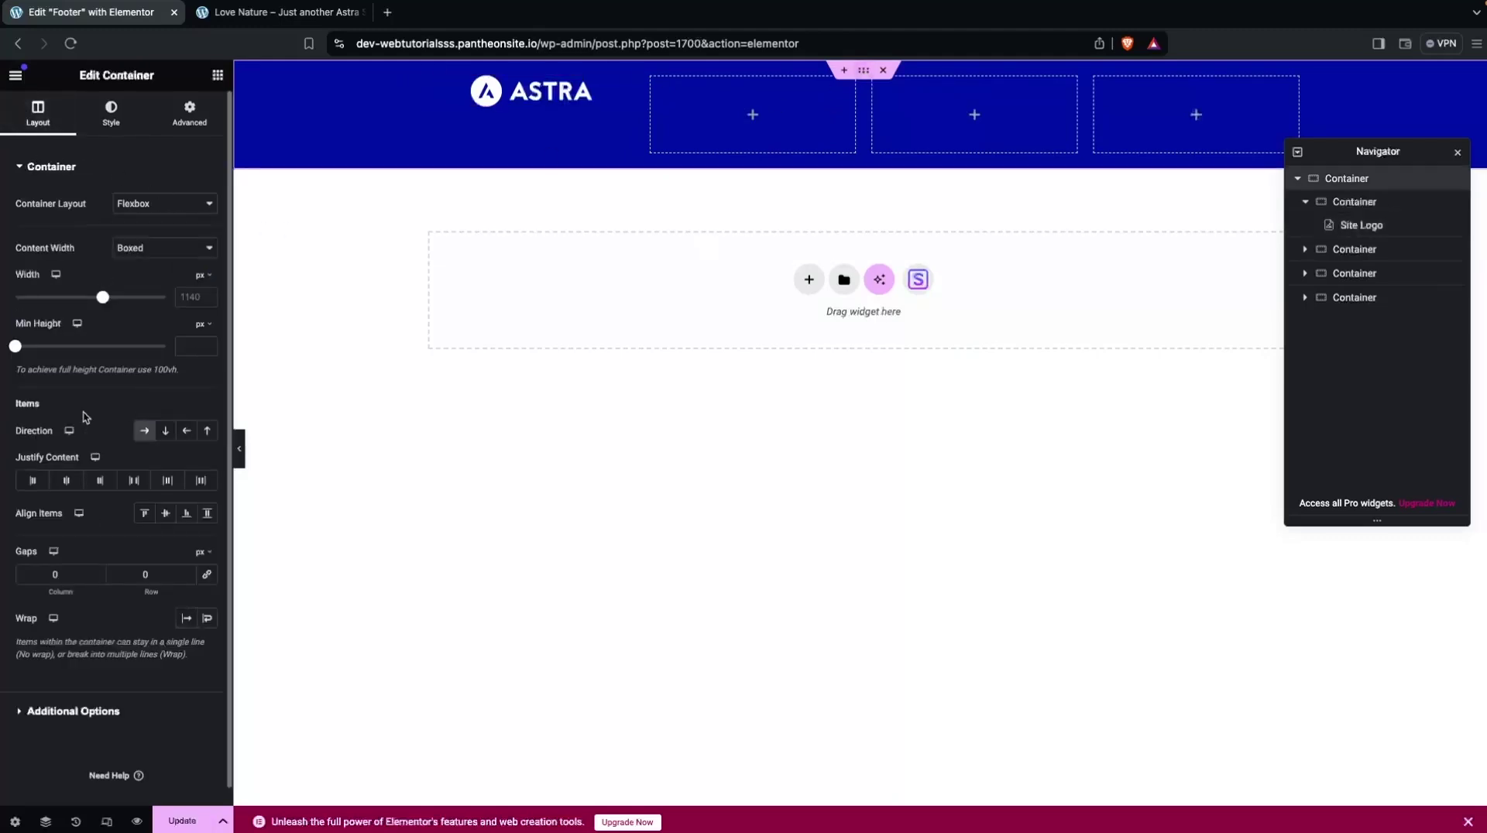
click(165, 515)
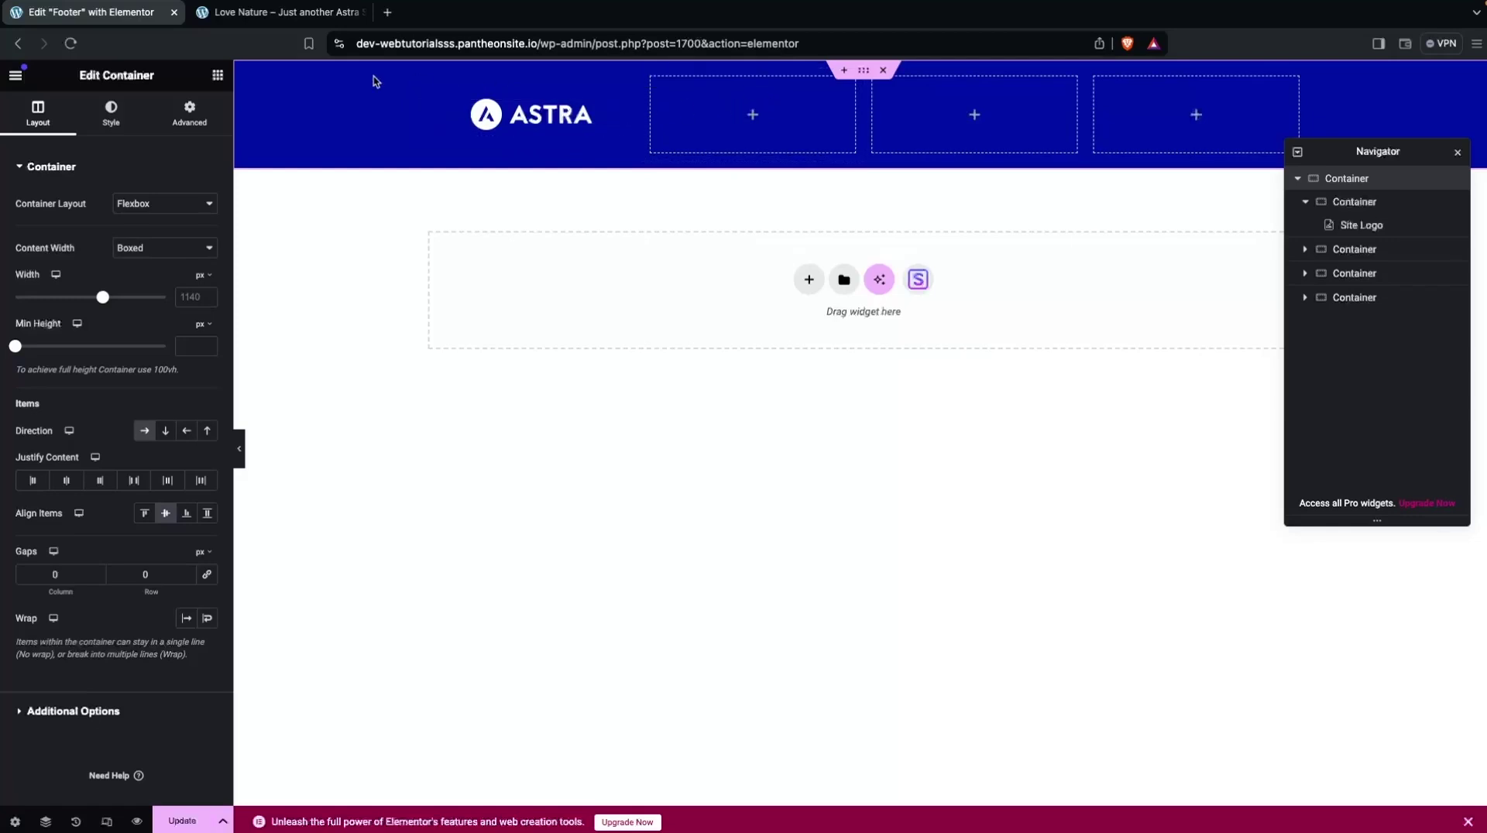
Add a Navigation Menu widget to the footer's second column and assign it the menu named "Menu".
click(218, 75)
text(n)
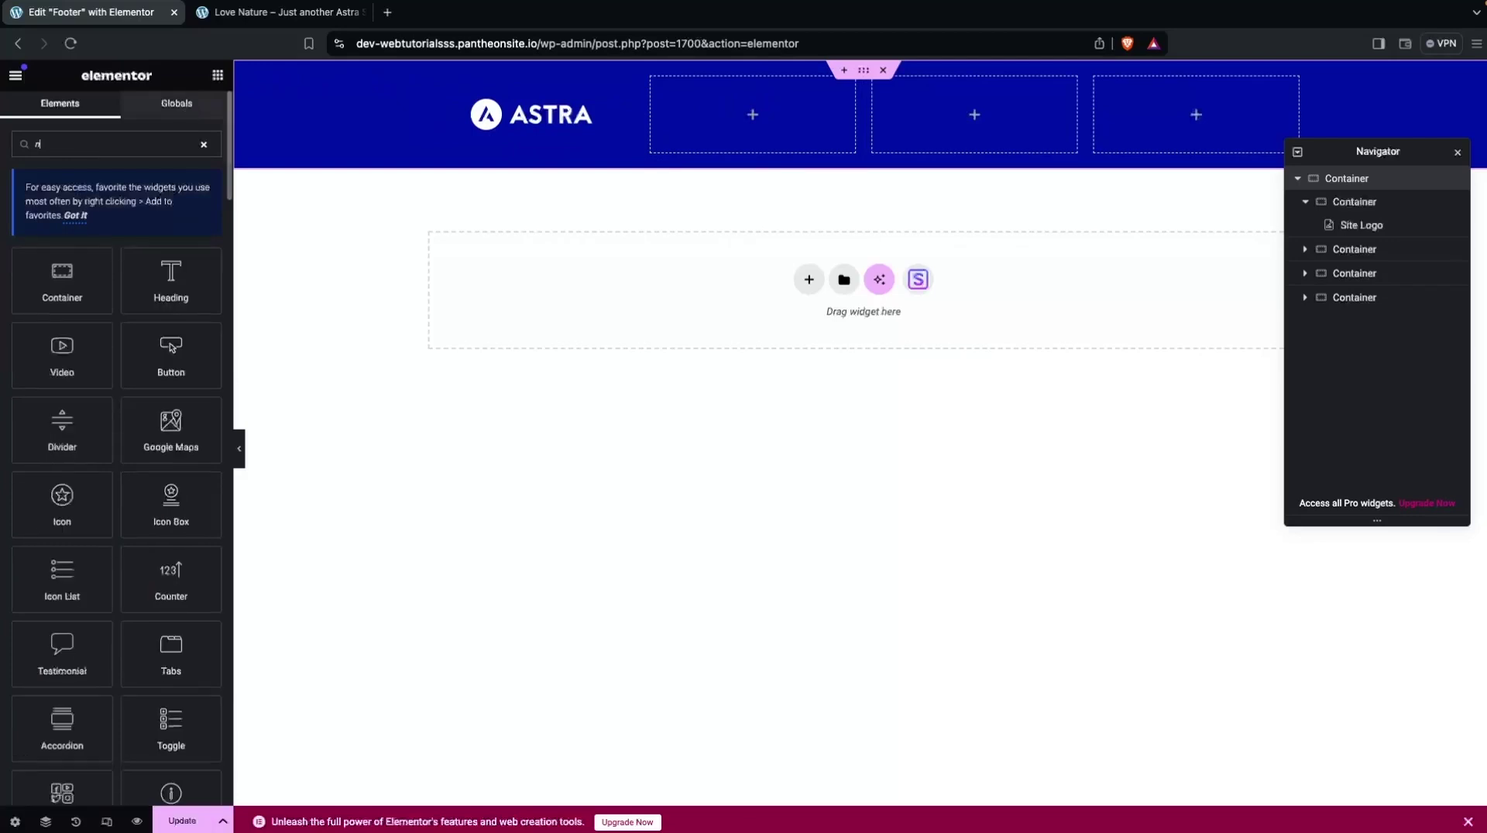
text(av)
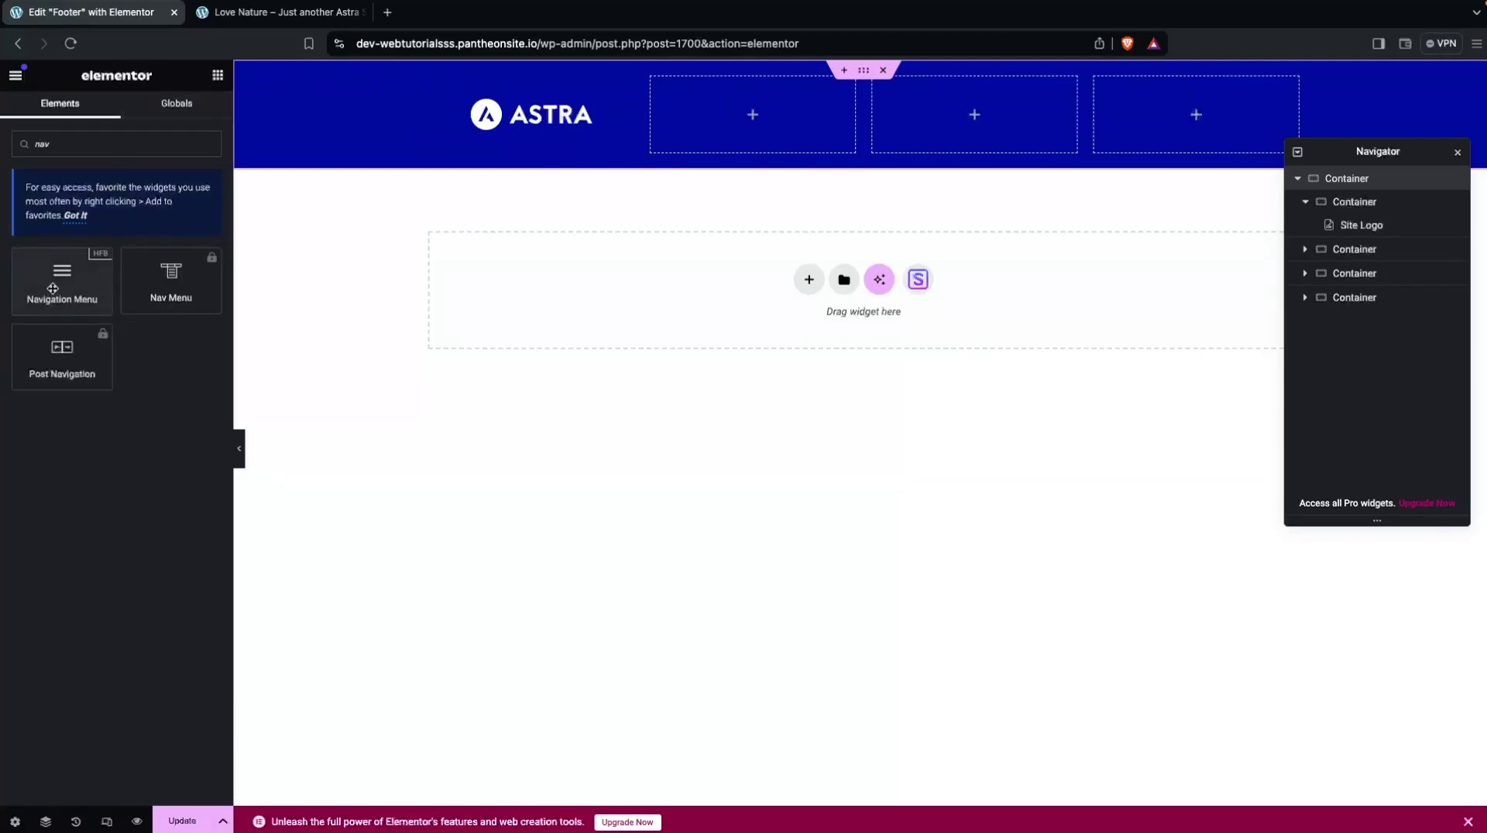
drag(53, 288, 765, 106)
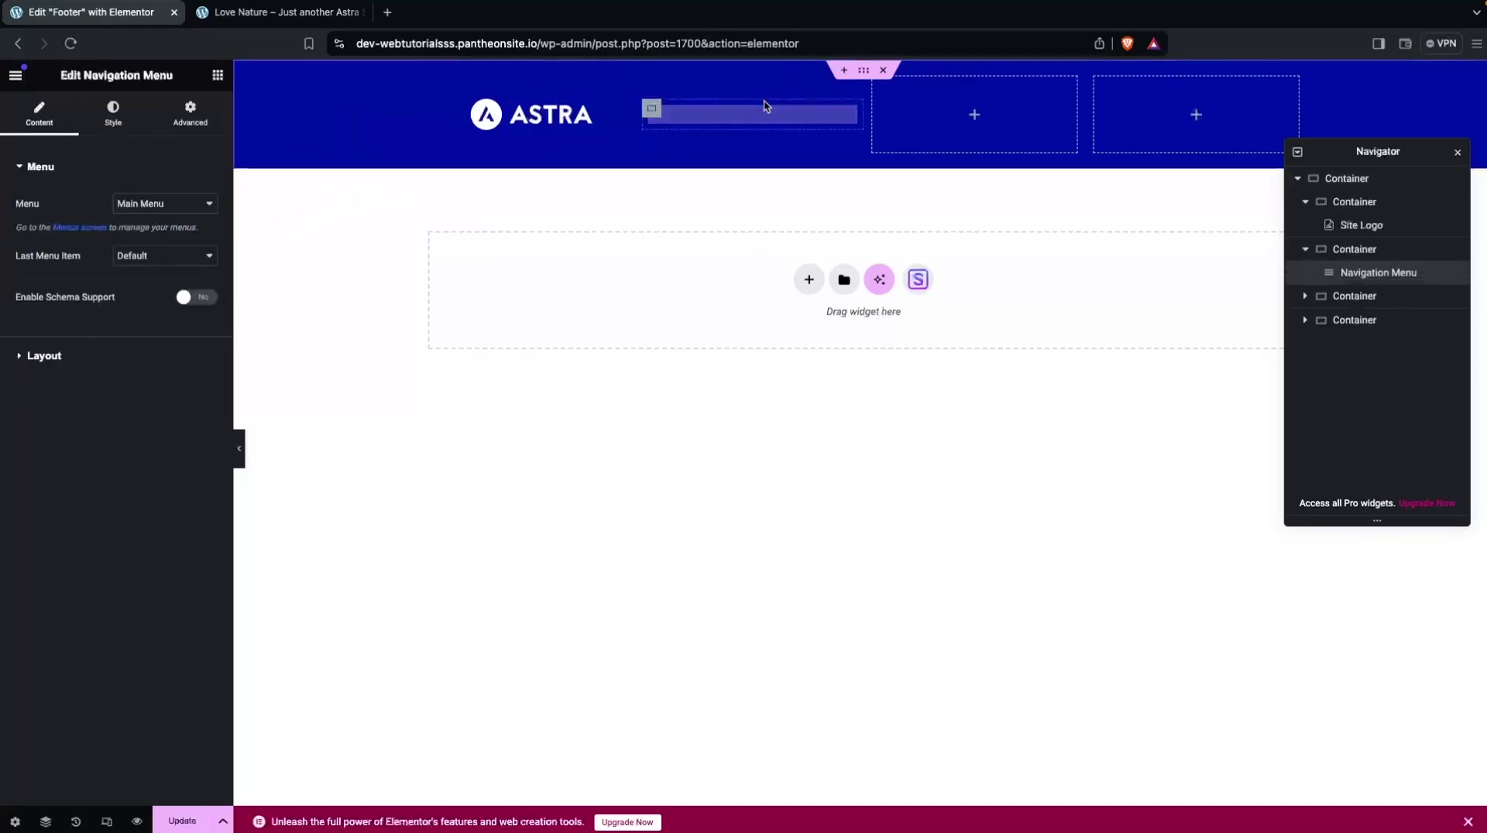
click(178, 206)
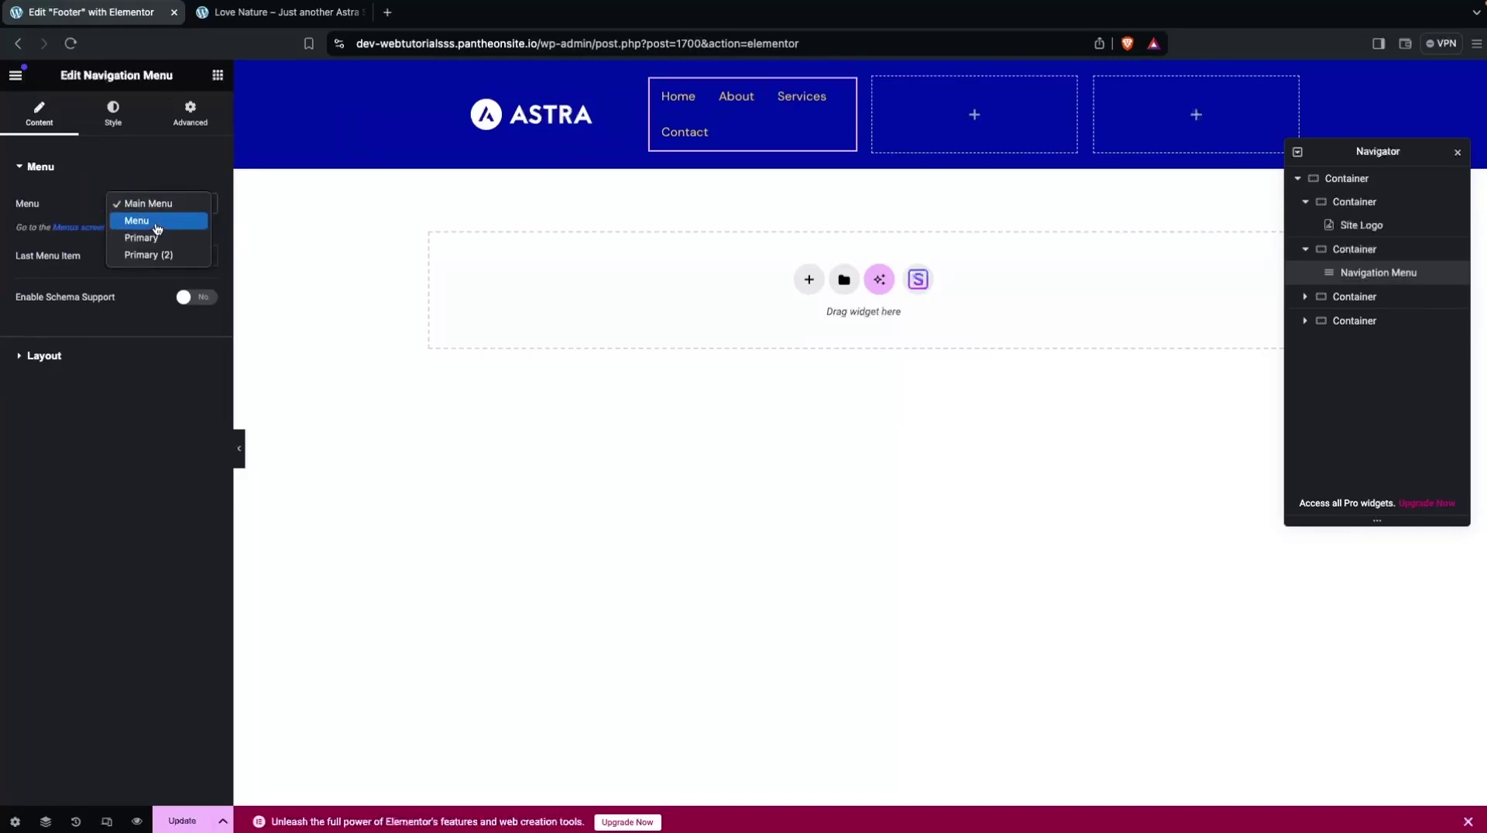
click(158, 222)
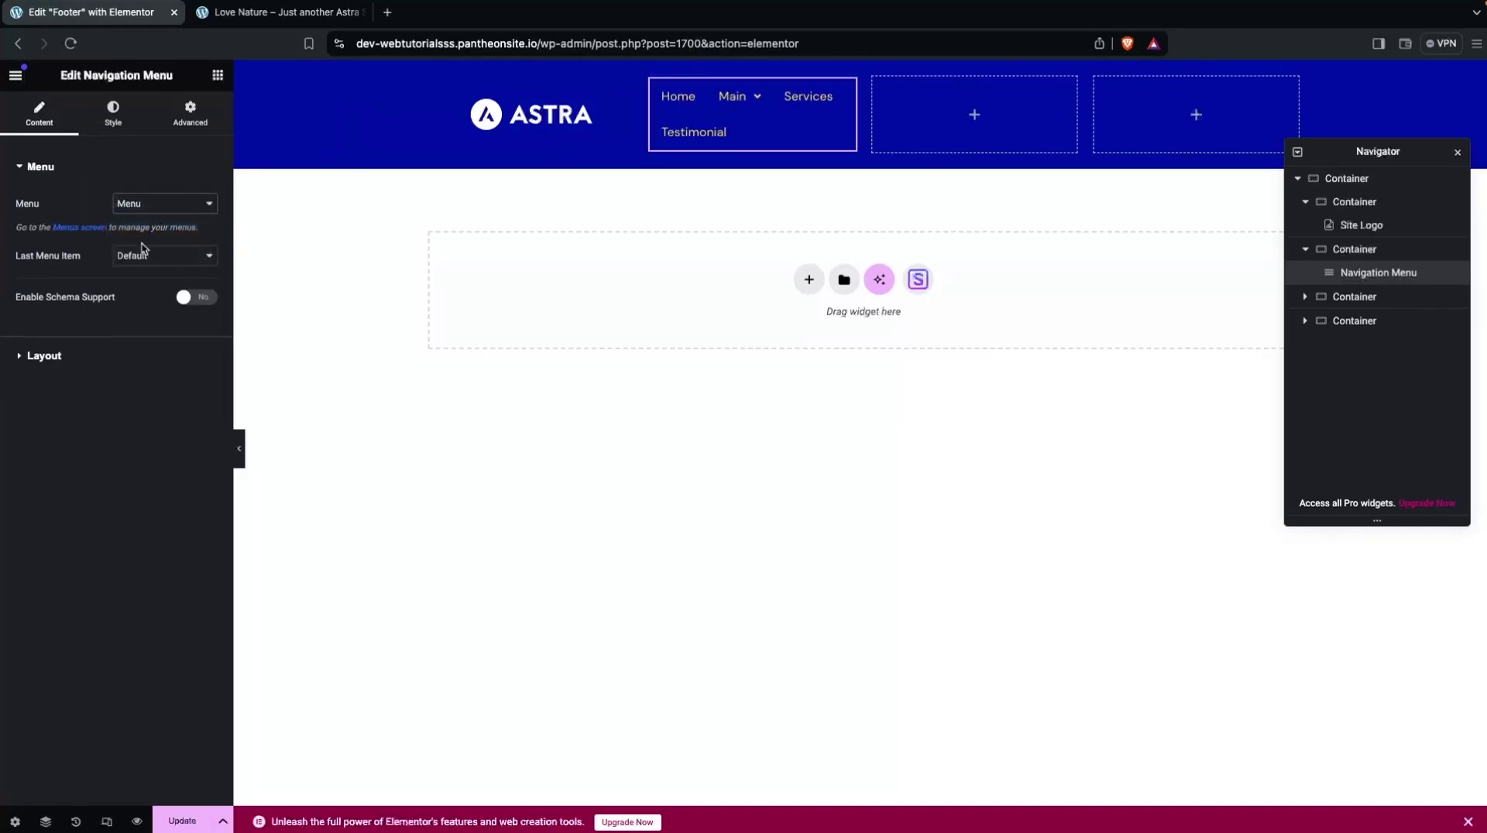
Set the navigation menu's layout to Vertical with Center alignment.
click(52, 357)
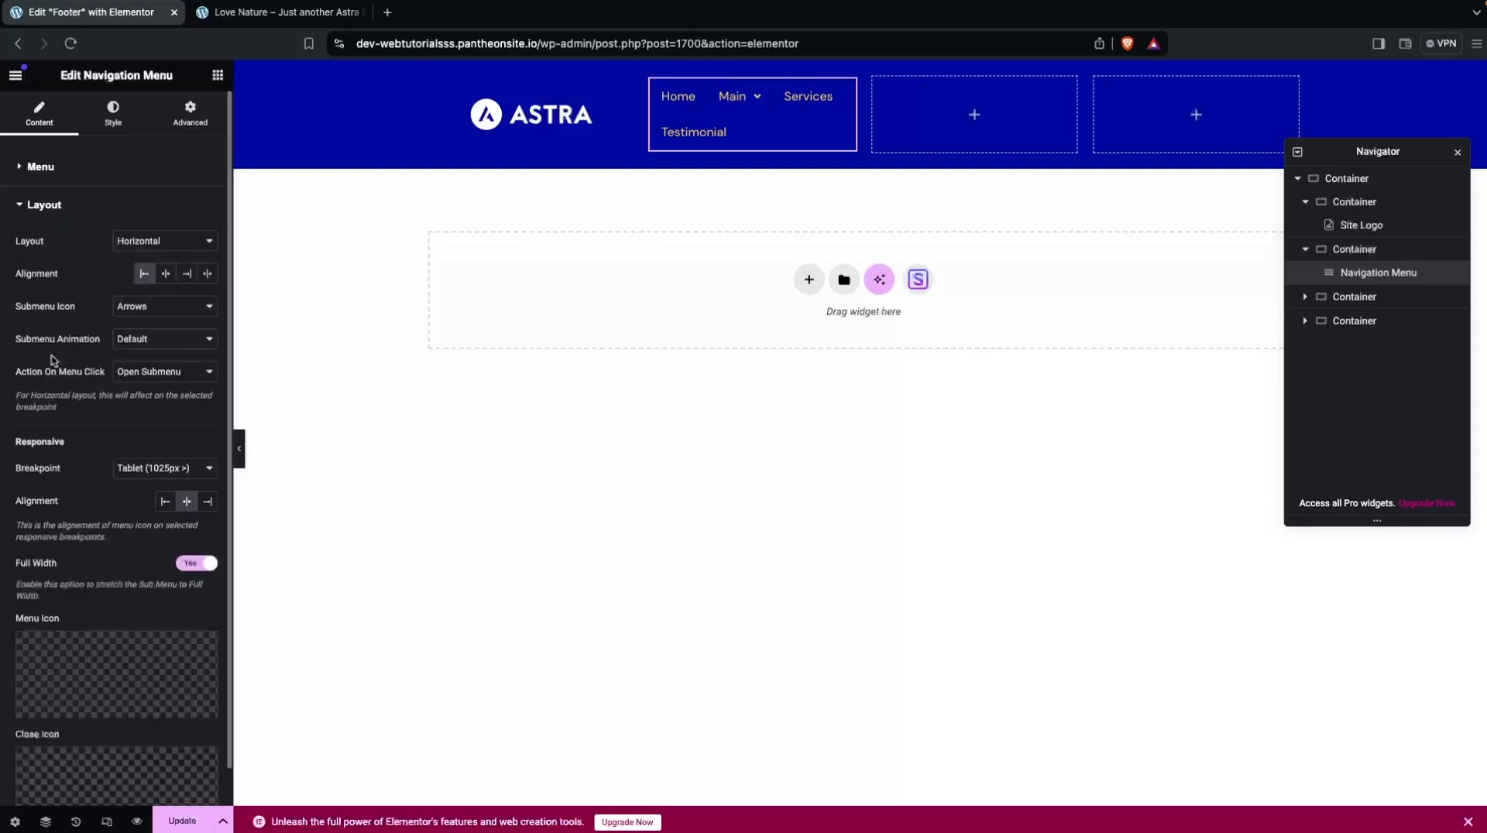
click(208, 241)
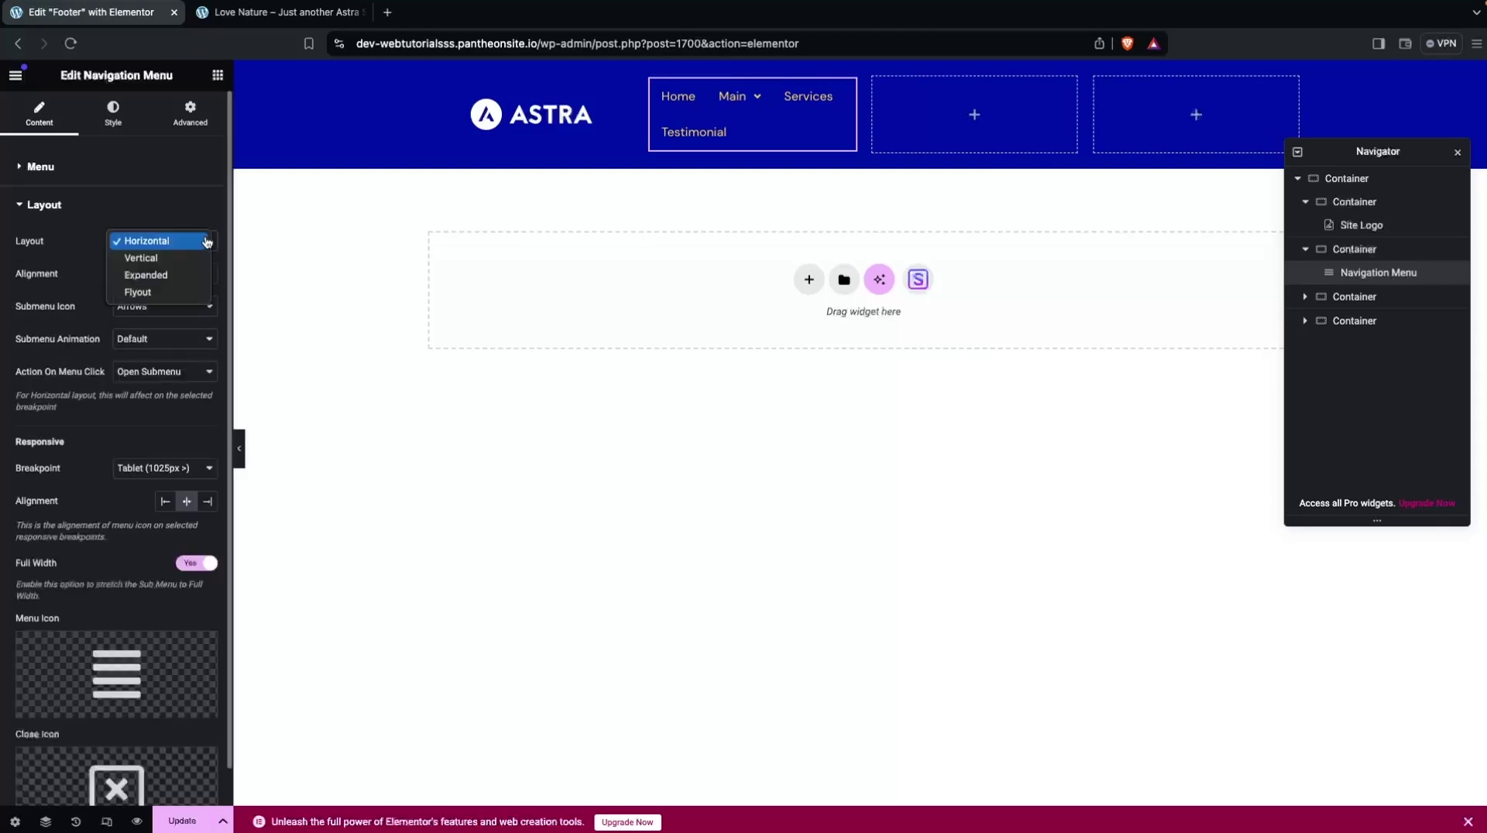
click(173, 258)
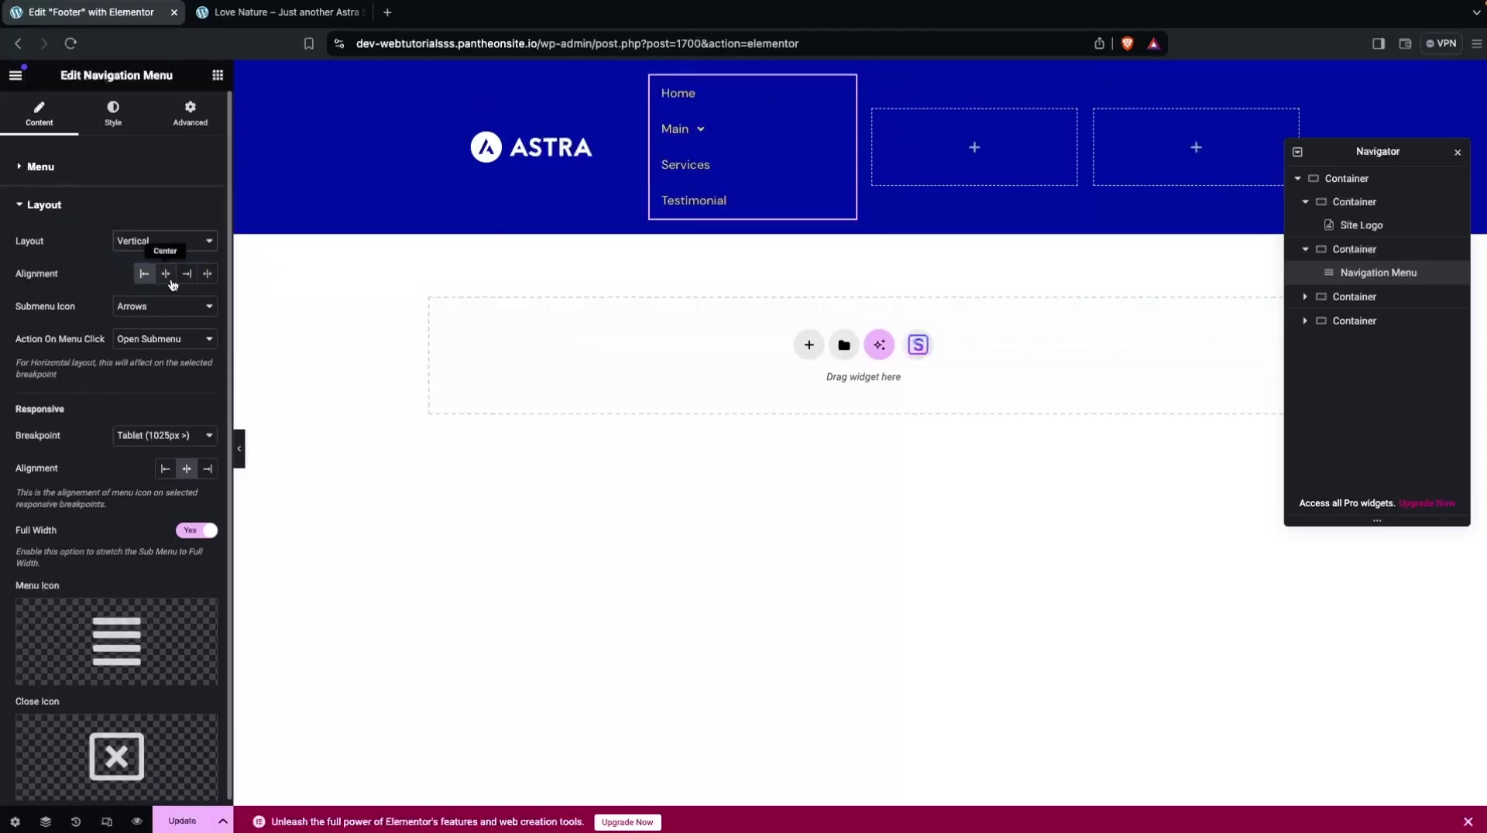
click(171, 282)
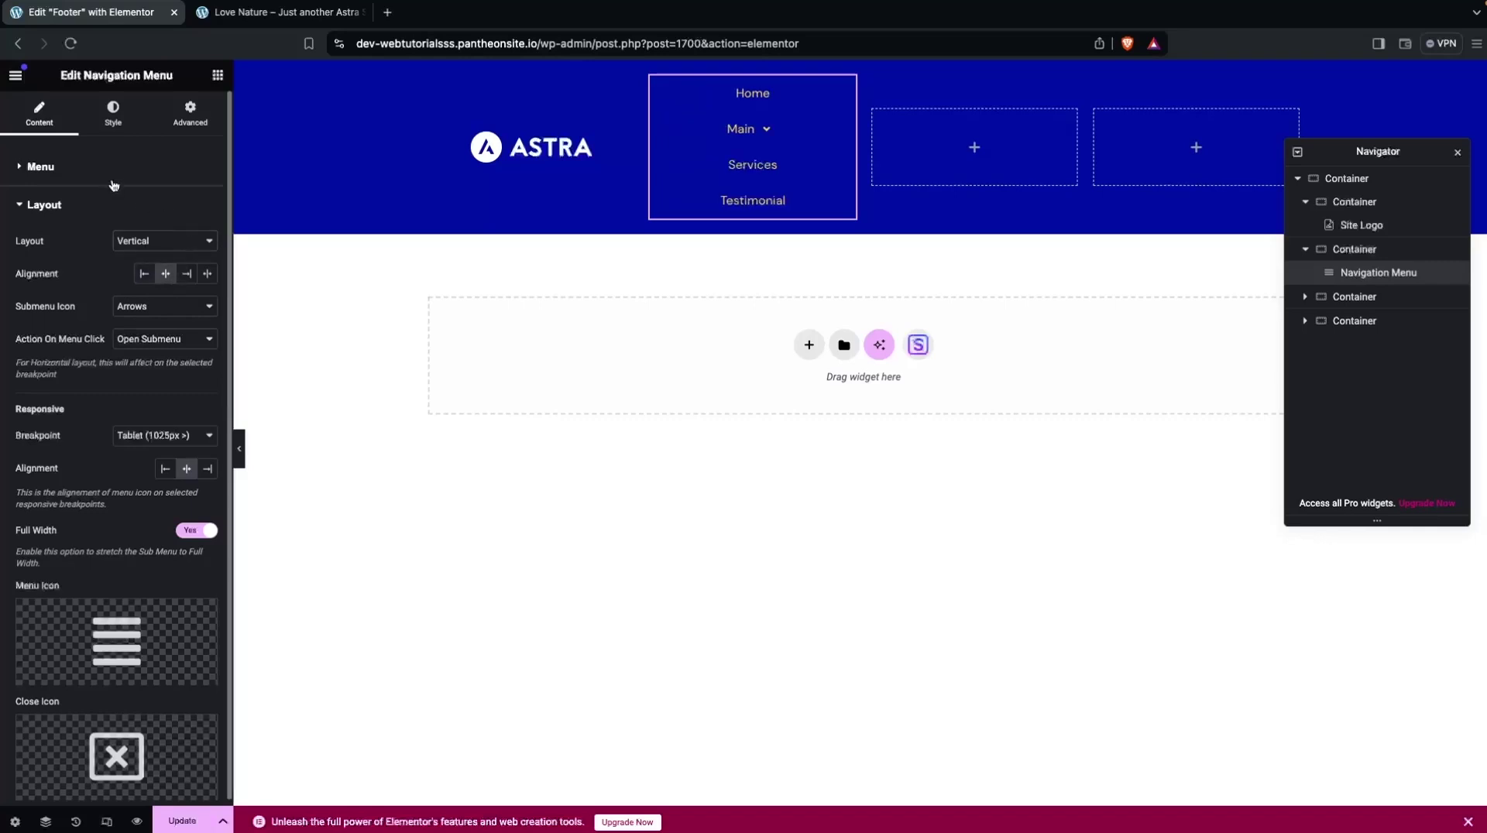
Switch the menu source of the footer's navigation widget to Main Menu.
click(56, 166)
click(171, 205)
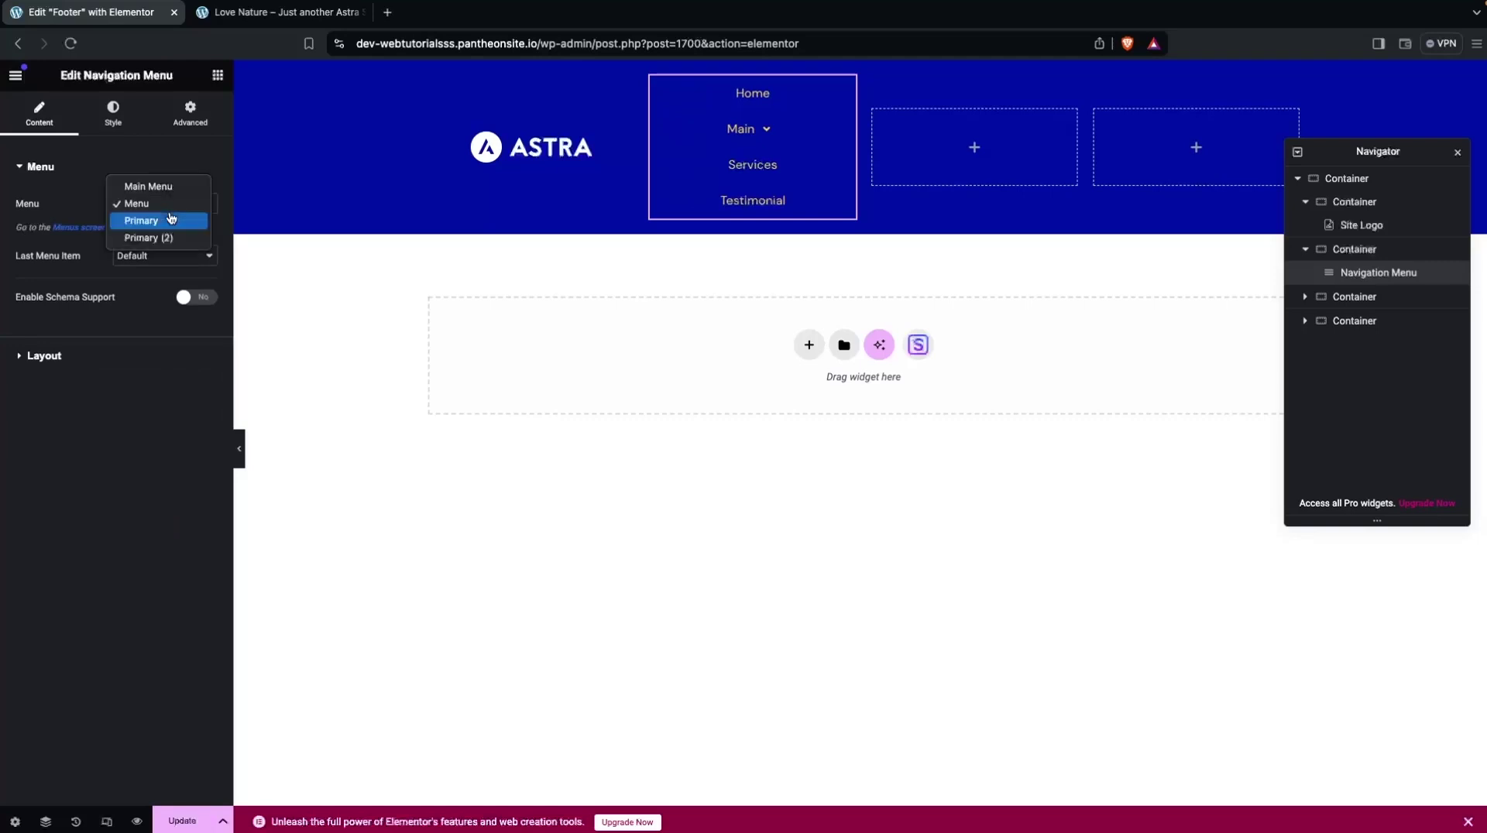
click(154, 190)
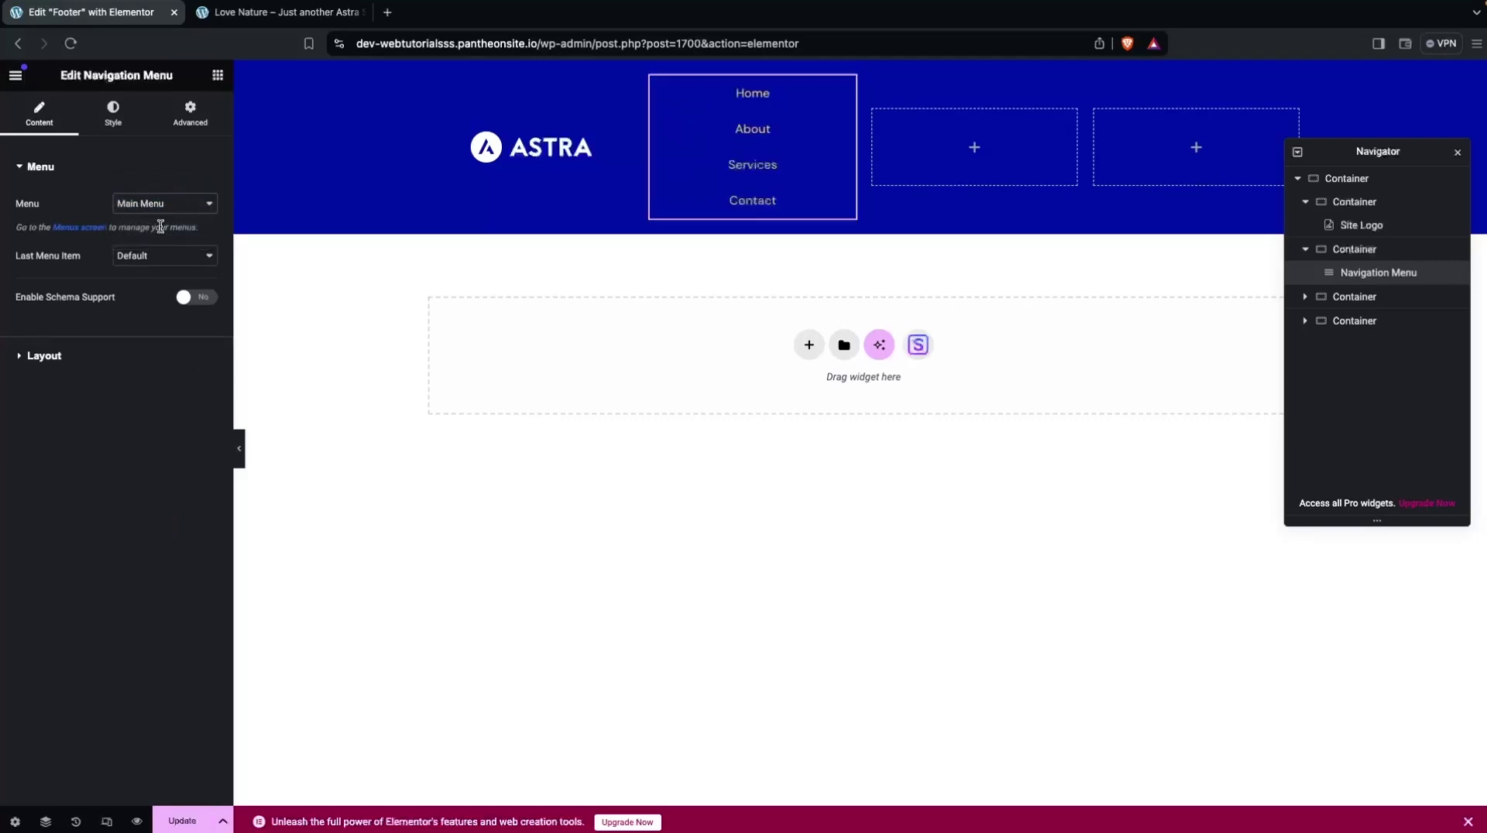
Set the normal text color of the footer's navigation menu to #FFFFFF.
click(113, 114)
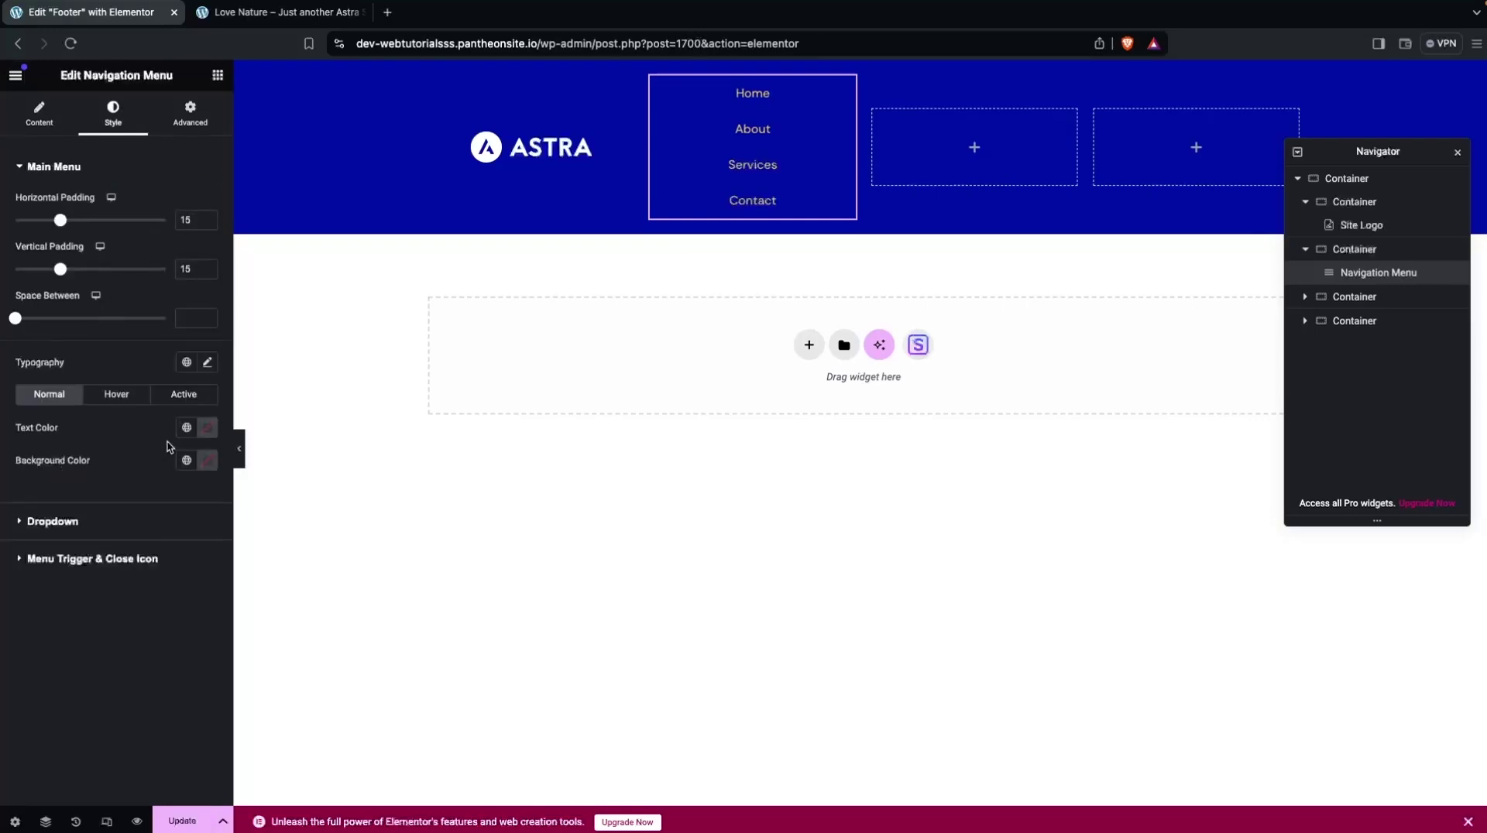
click(207, 428)
drag(153, 494, 96, 493)
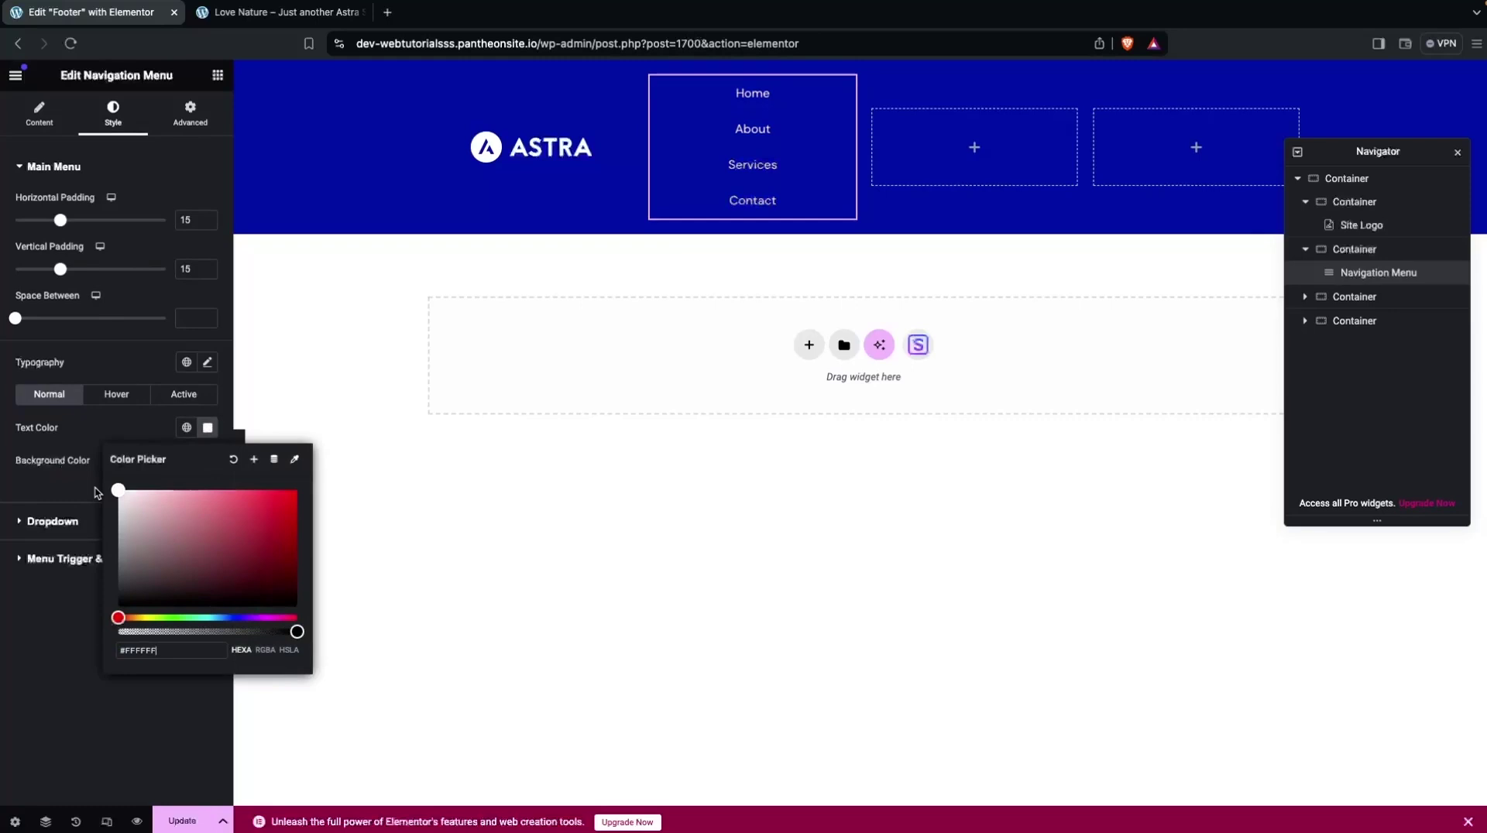
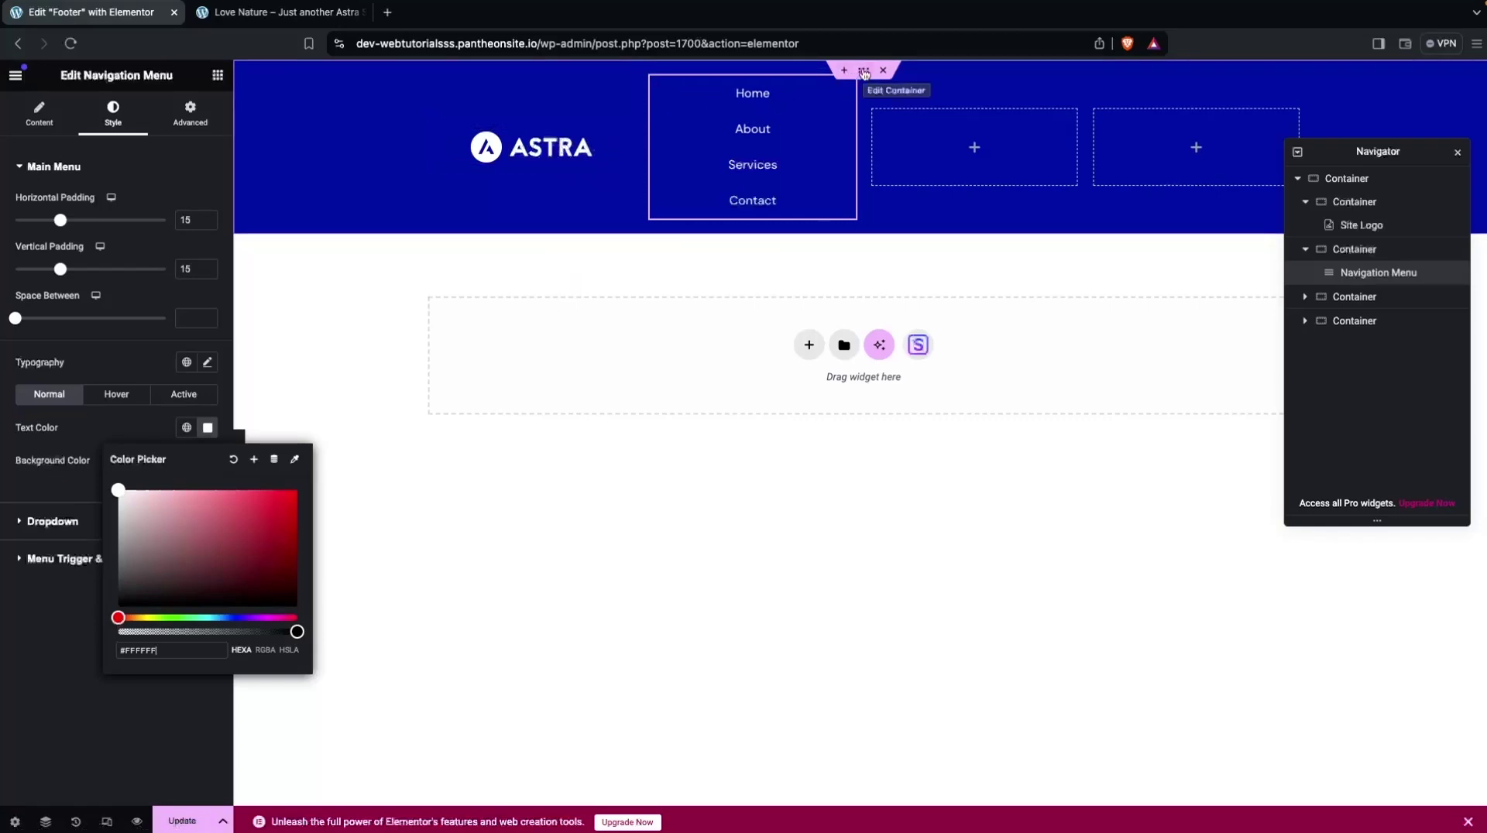
Set the footer container's Align Items option to Start so its columns line up along the upper edge.
click(864, 73)
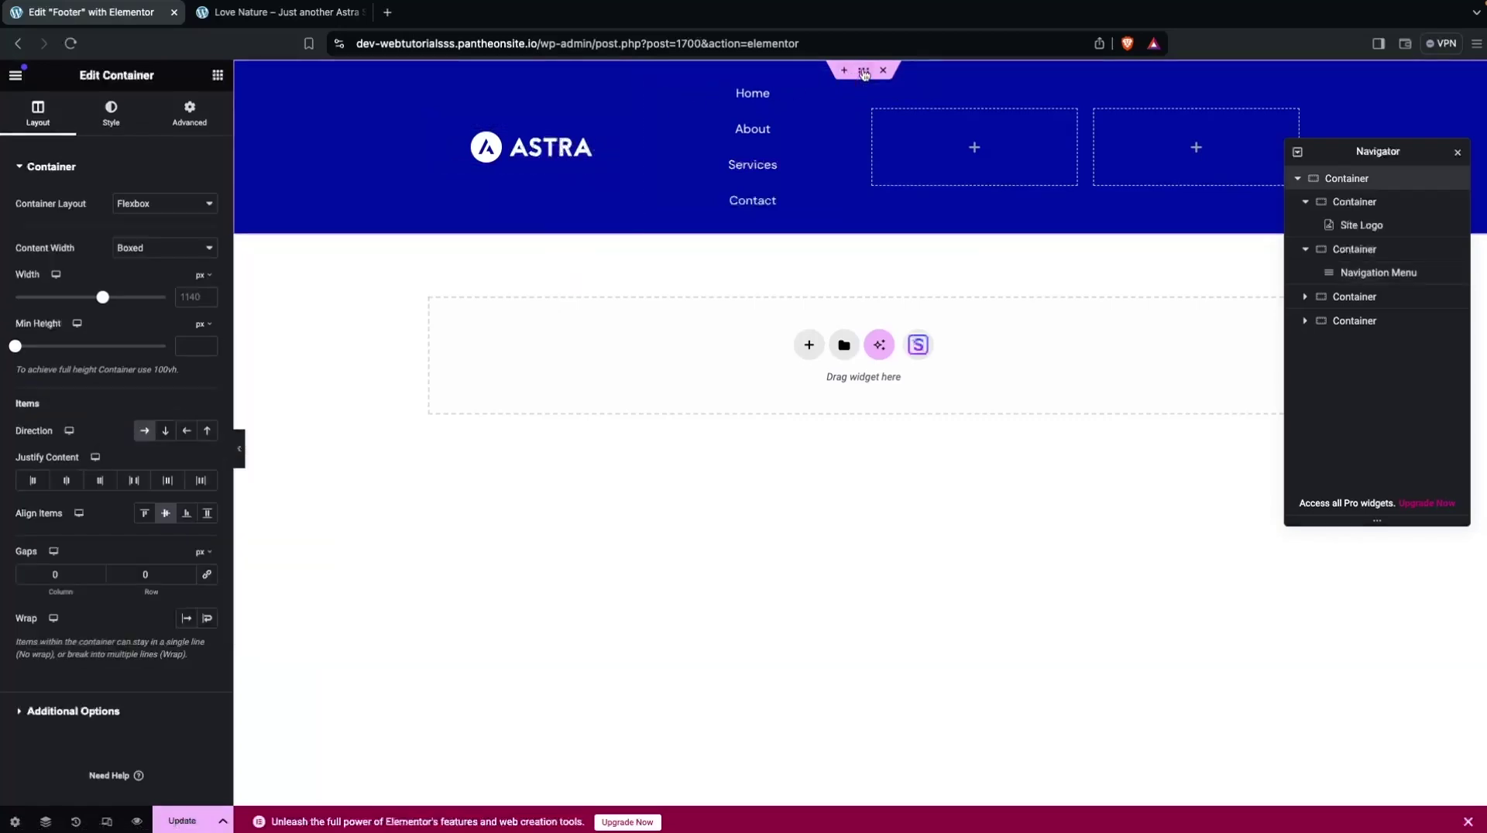
click(144, 515)
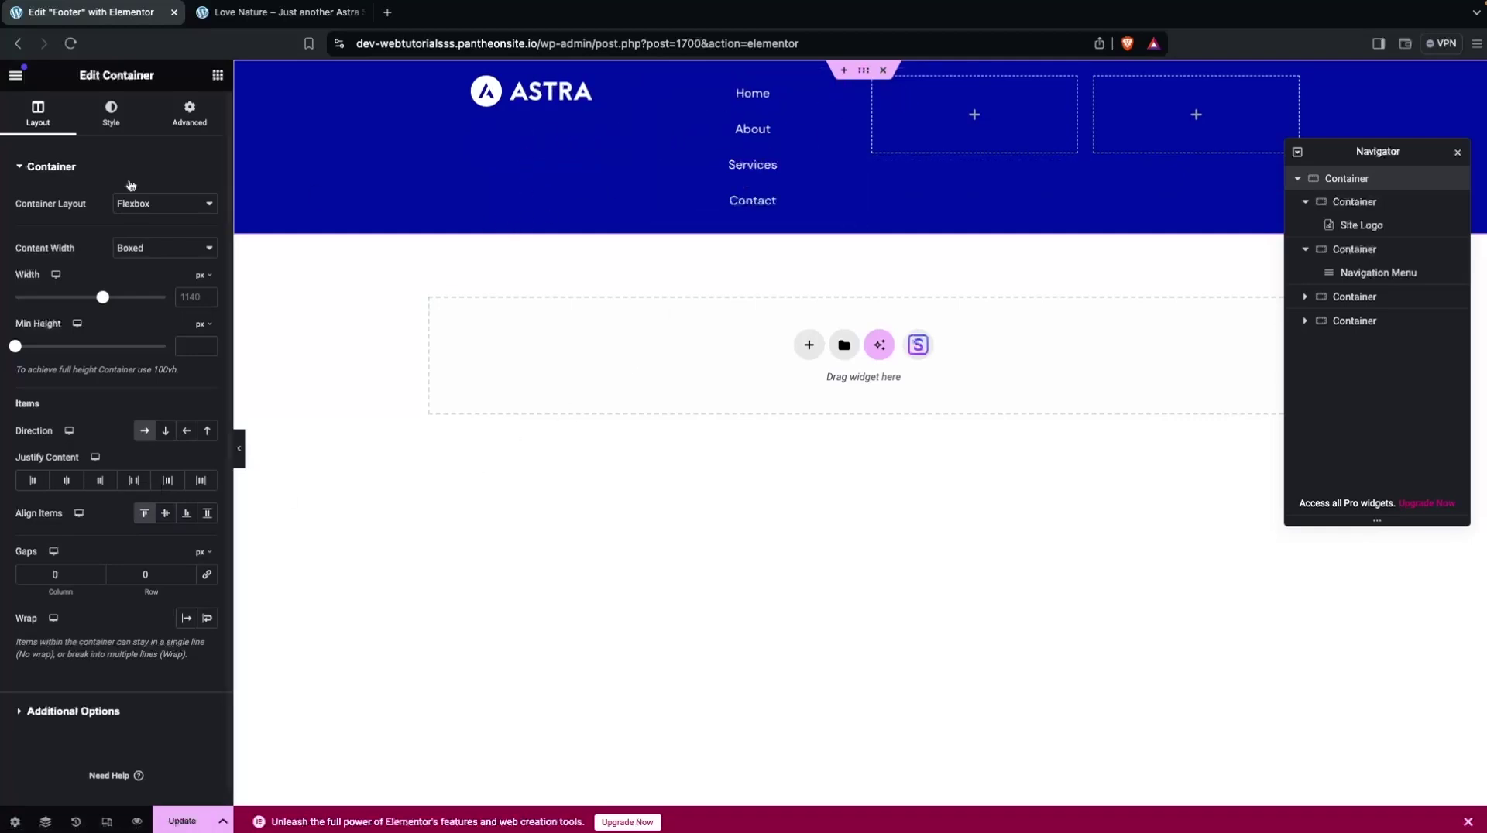
Add a Google Maps widget to the footer's third column and reopen the settings of the surrounding footer container.
click(220, 74)
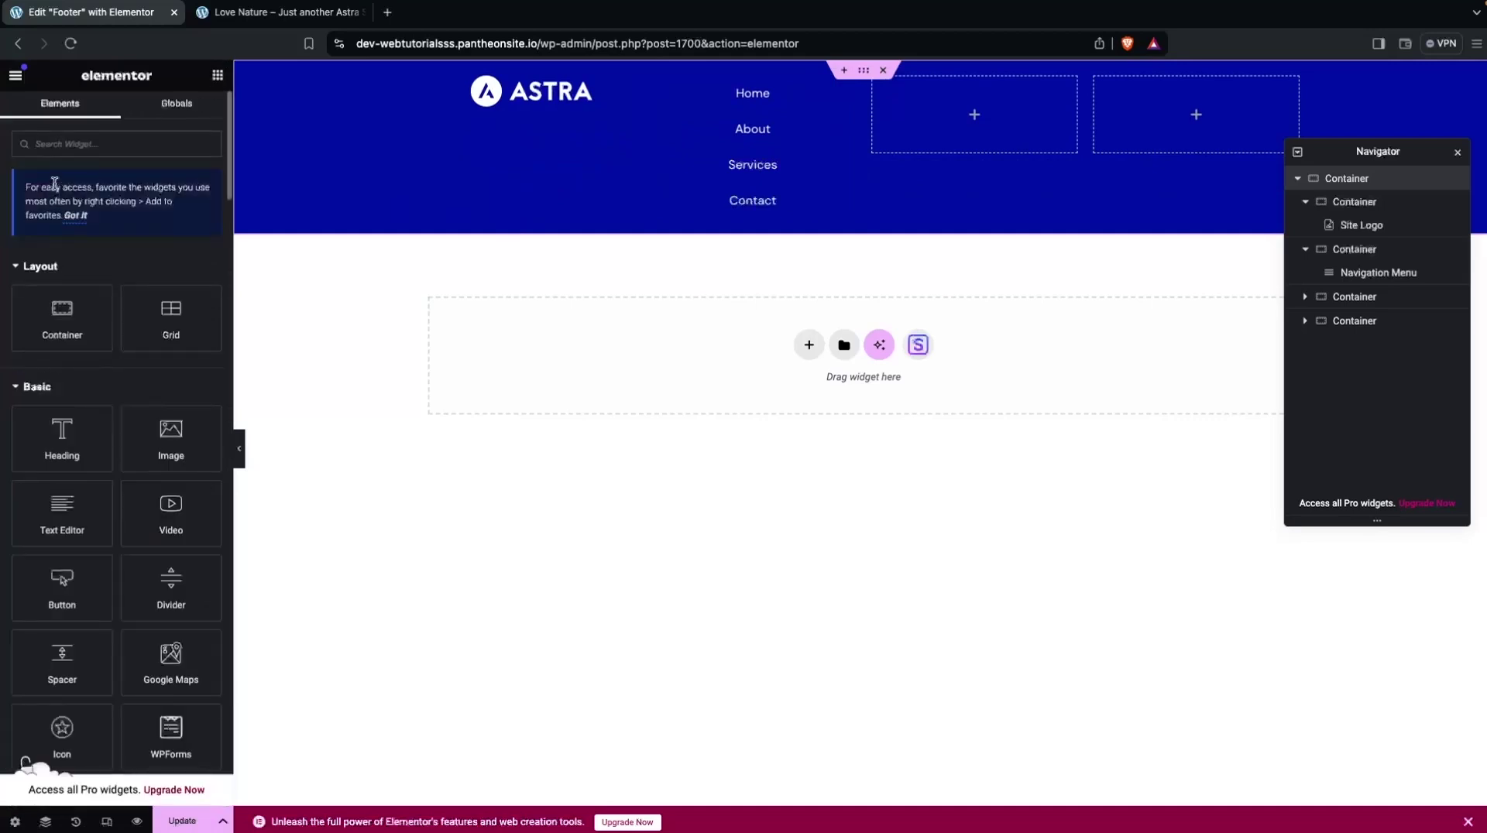
click(72, 143)
text(goog)
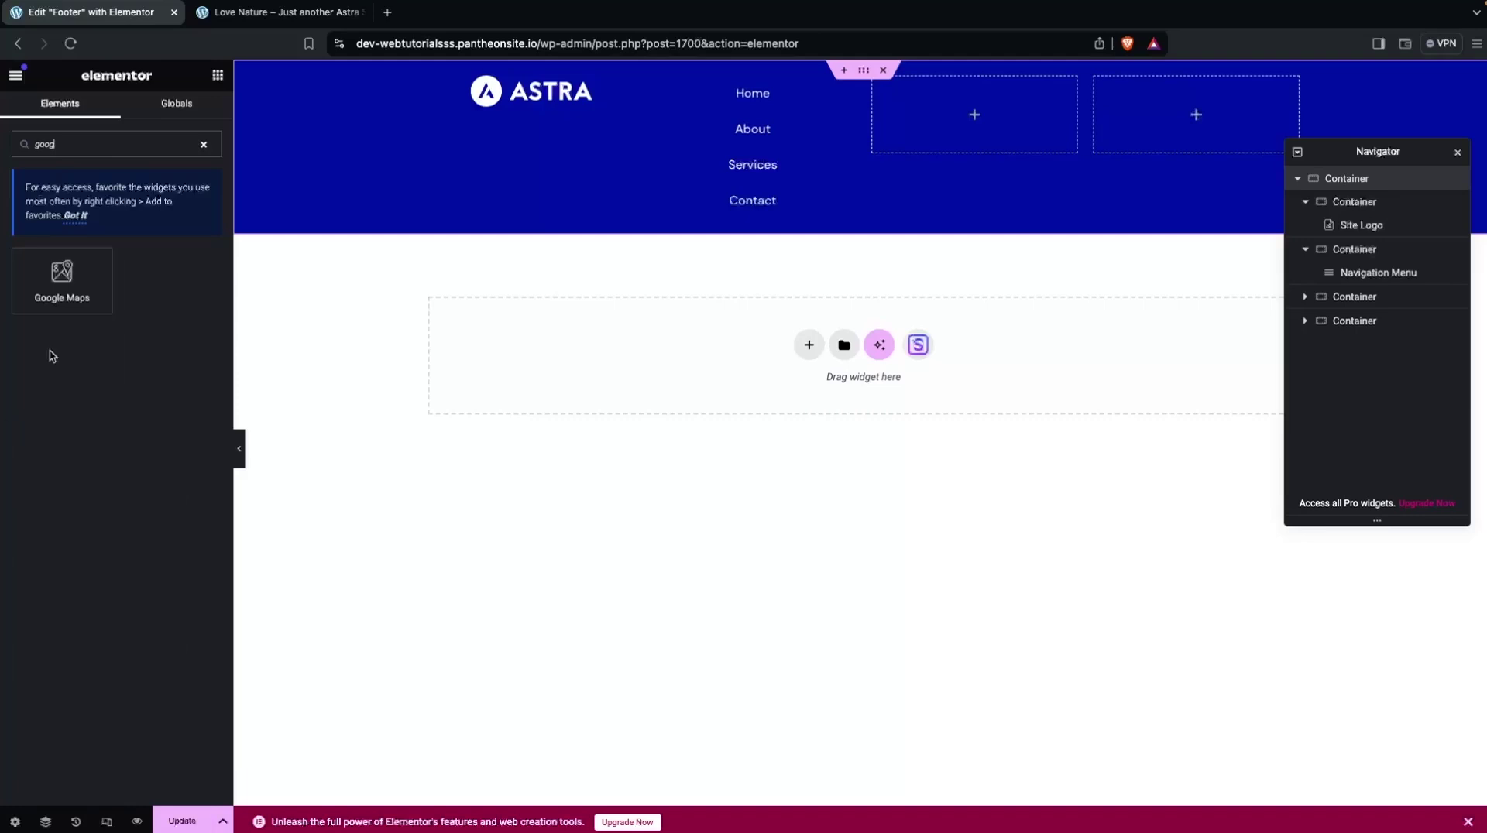
drag(68, 277, 982, 106)
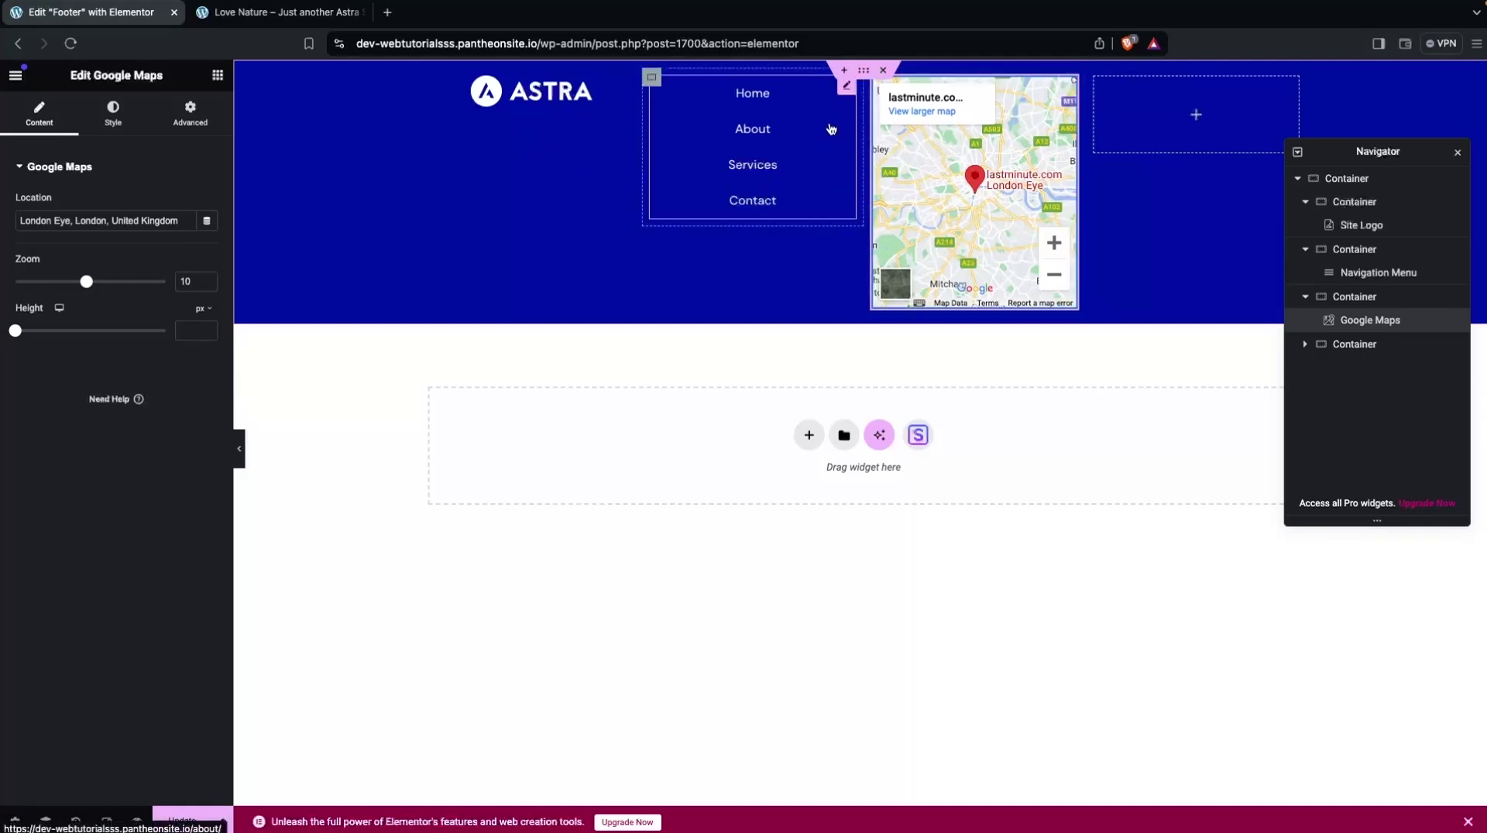
click(865, 71)
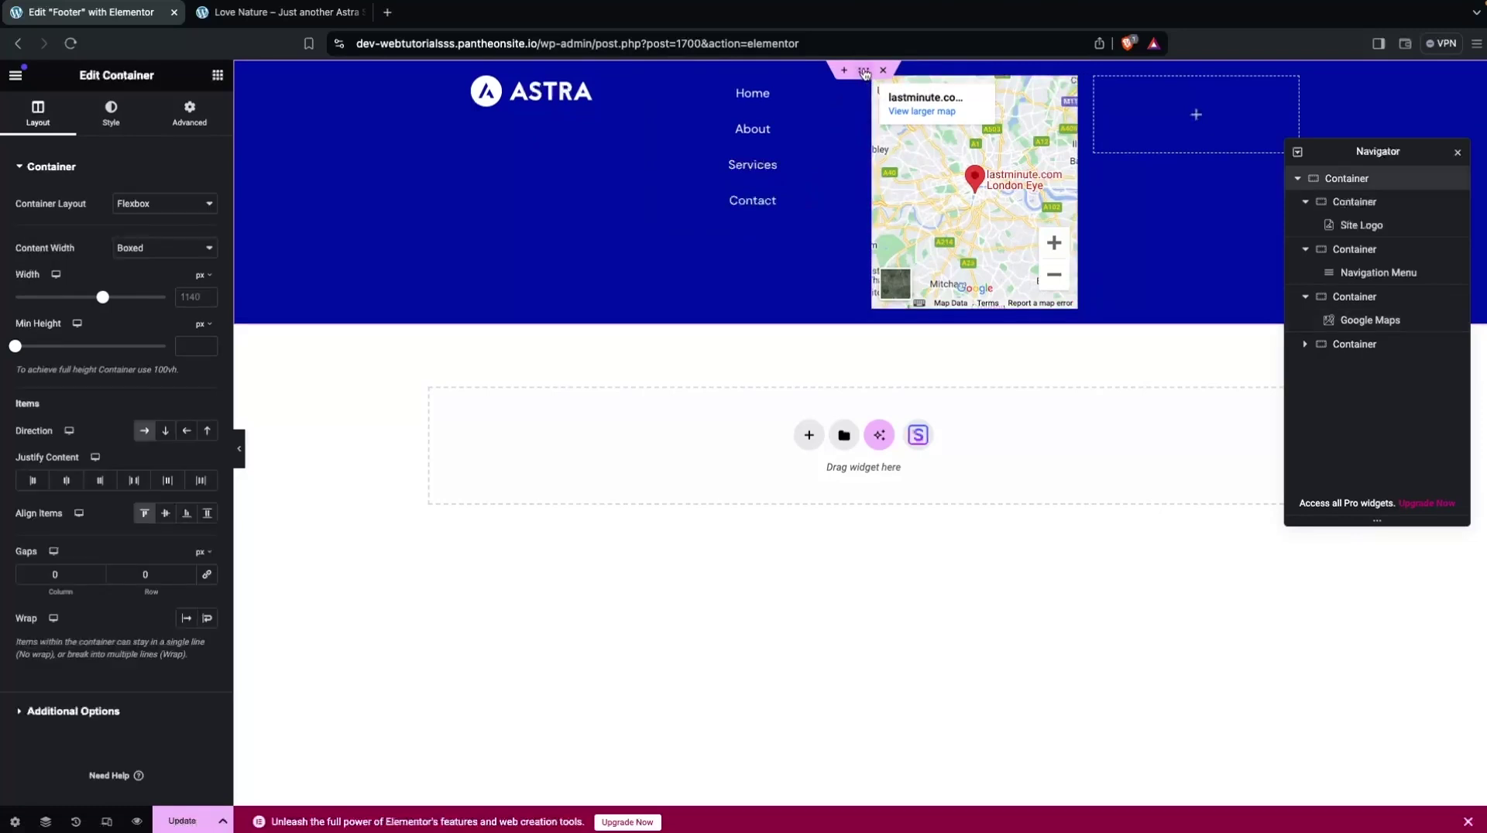
Set the footer container's Align Items option to Center and delete its empty fourth column.
click(164, 517)
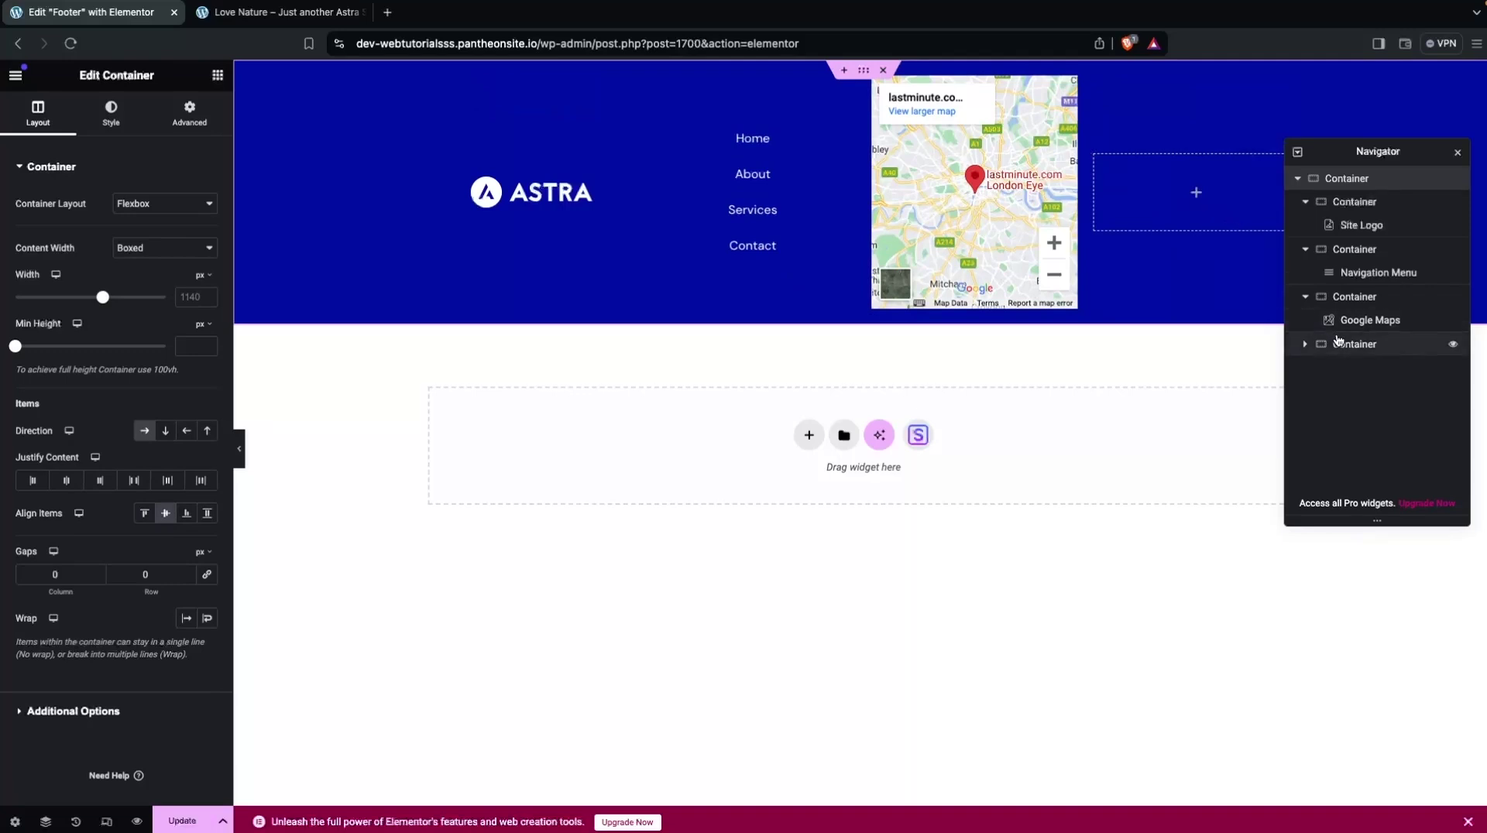
right_click(1362, 350)
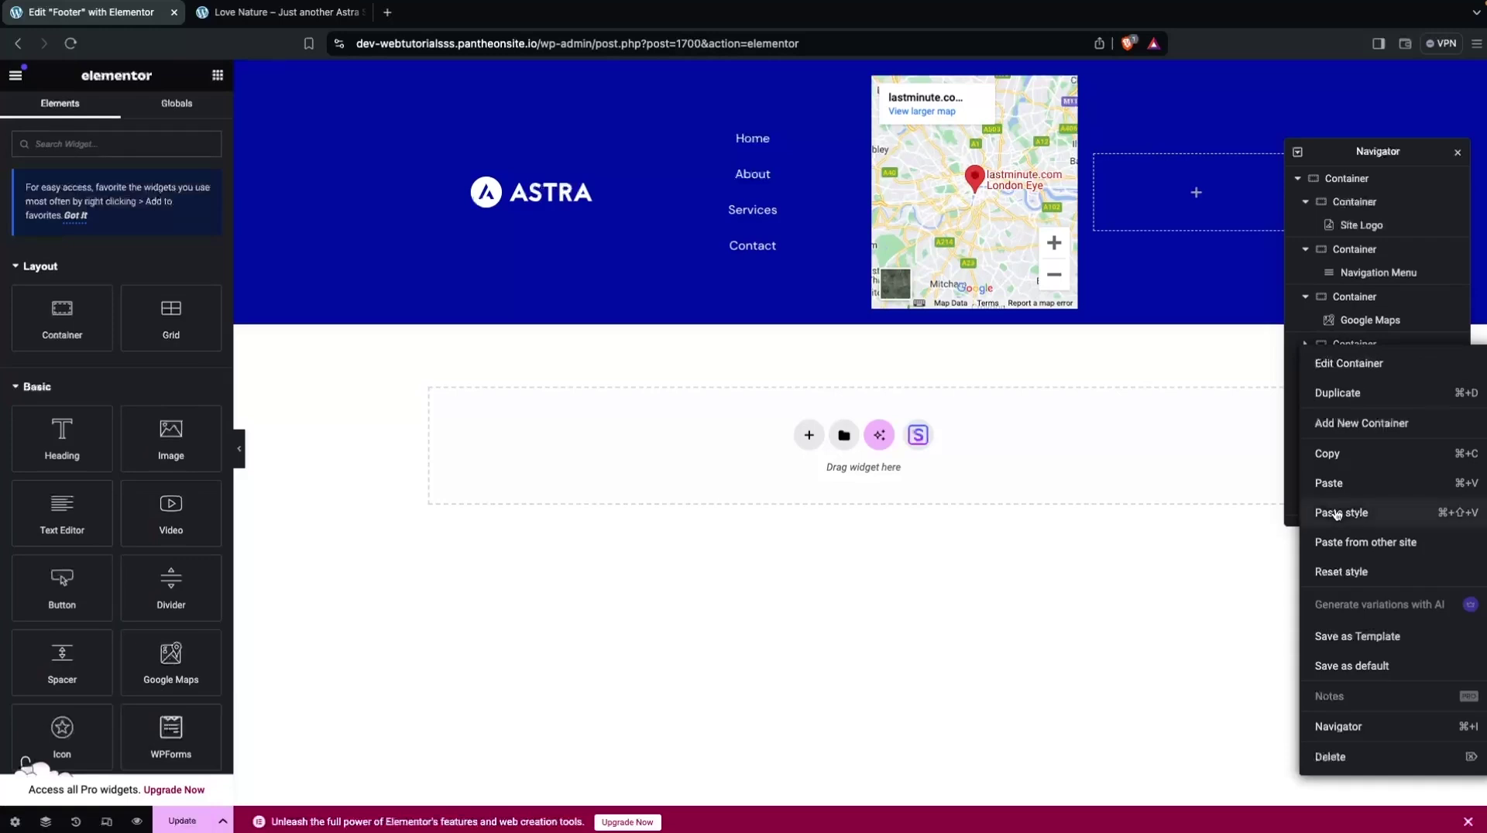
click(1329, 755)
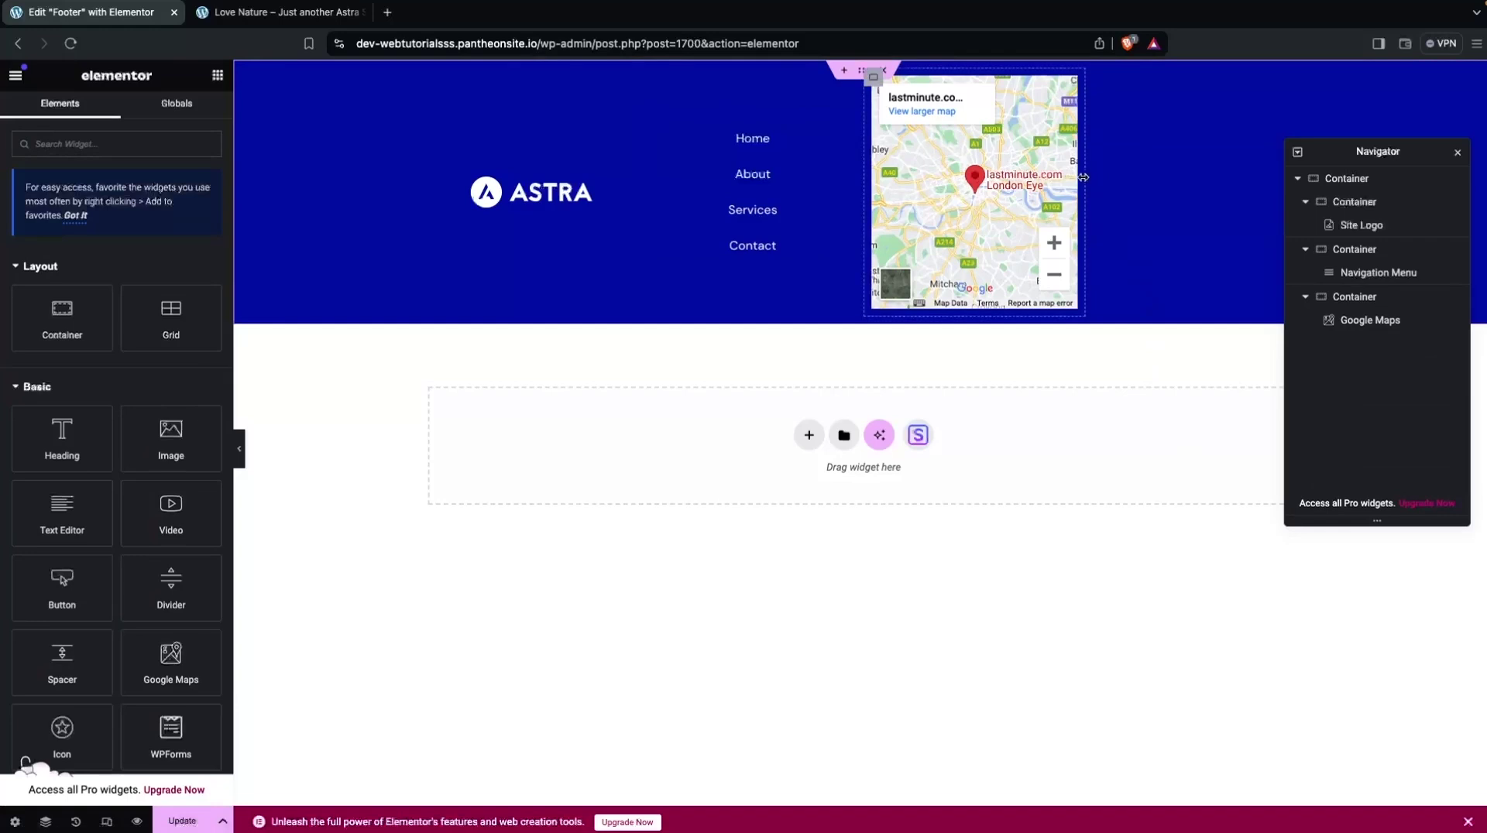
Widen the map column to fill the space of two columns and set the outer footer container's Content Width to Full Width.
drag(1083, 178, 1297, 178)
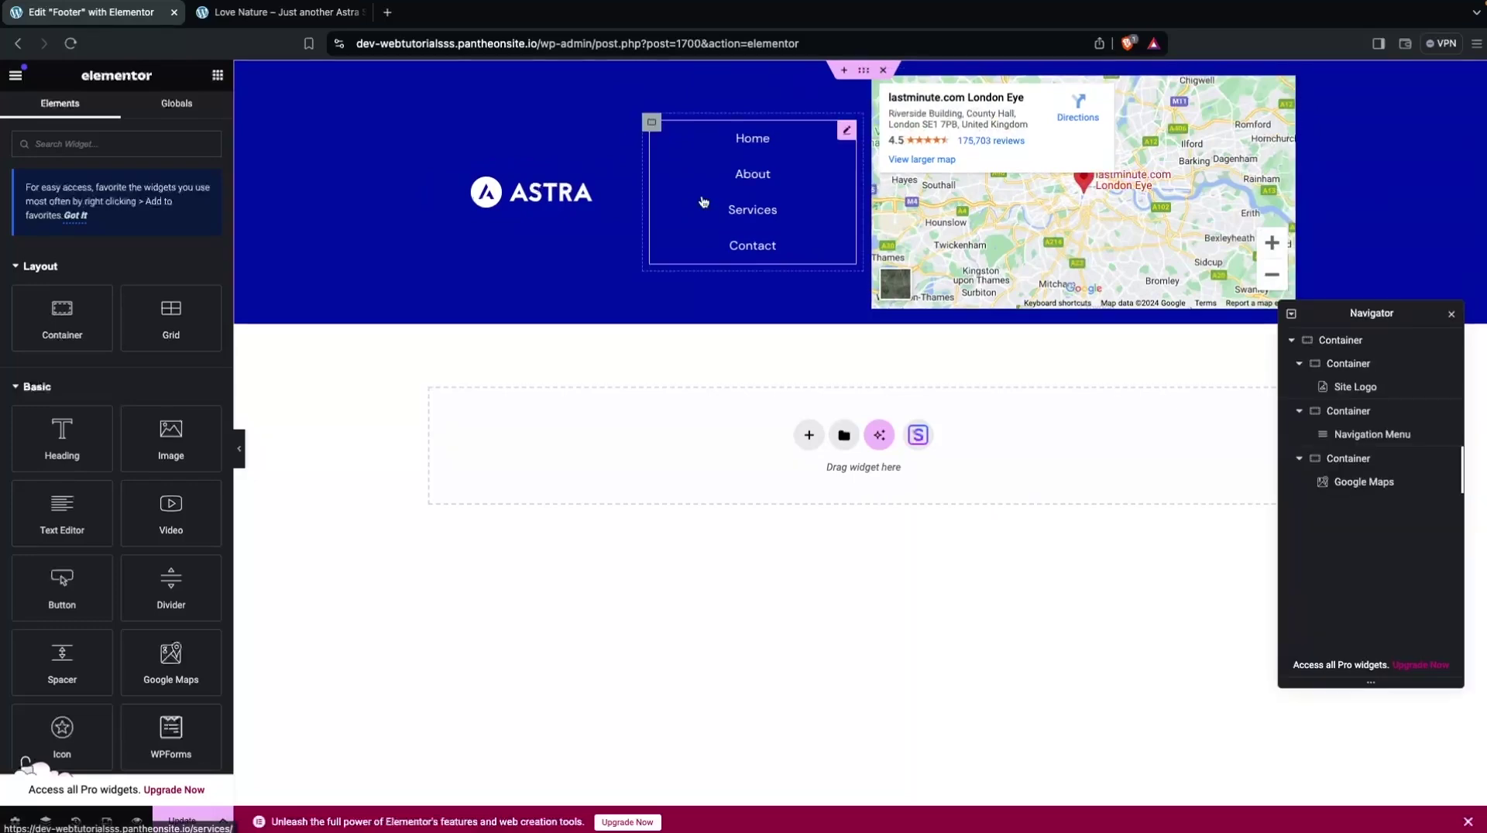
click(863, 71)
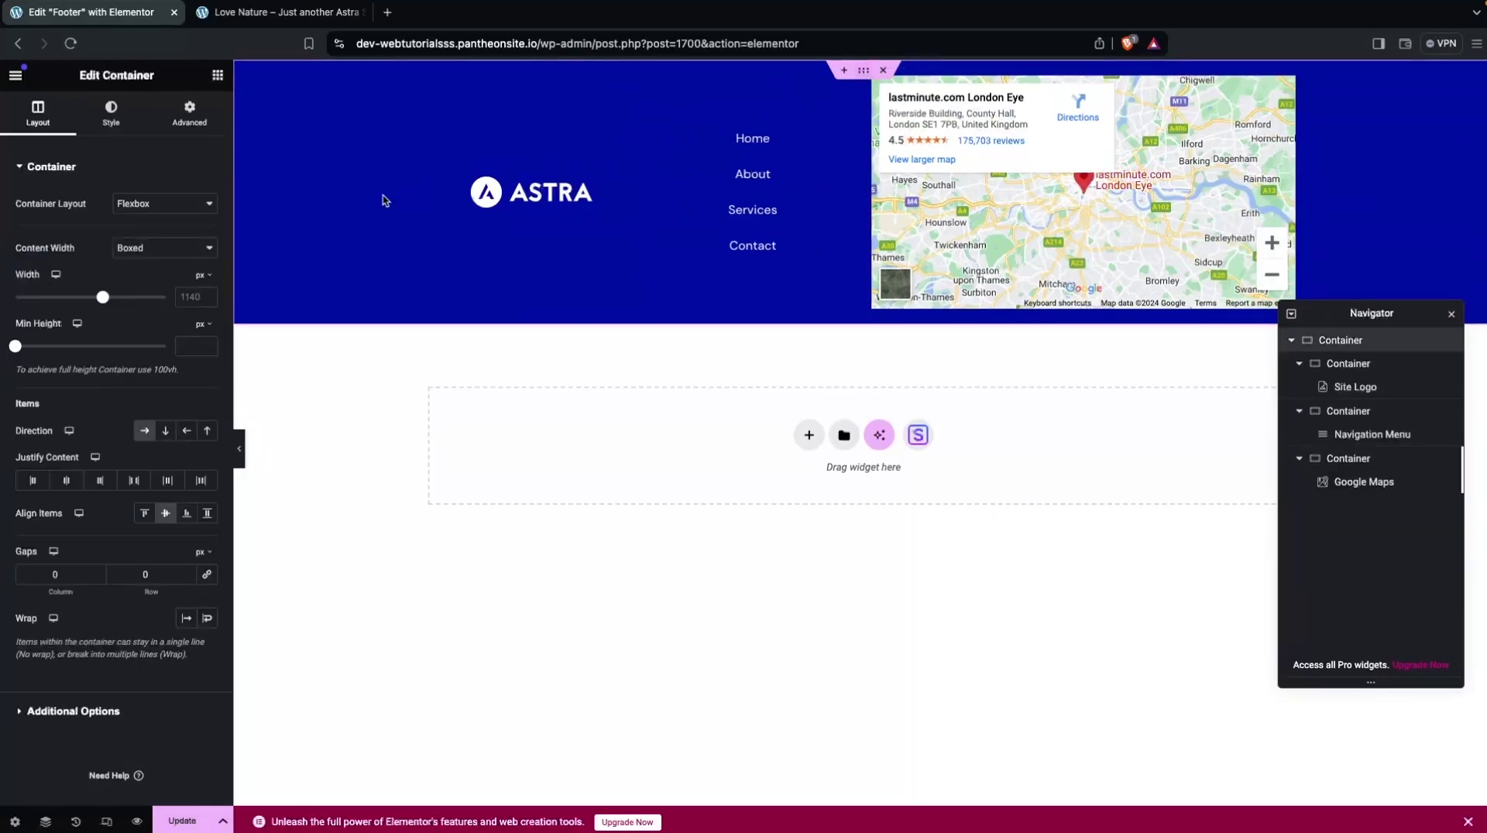
click(147, 258)
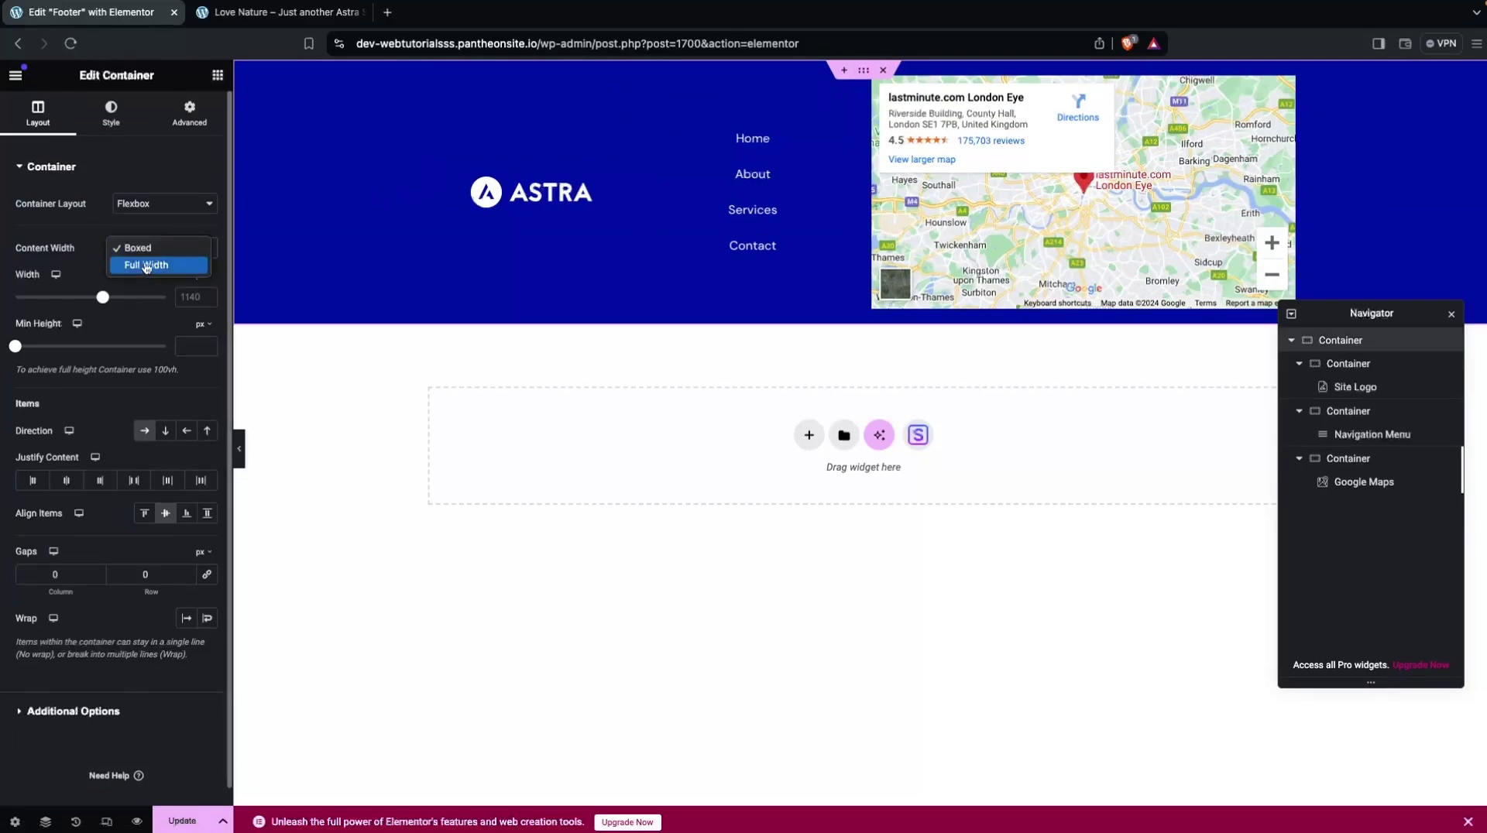
click(147, 264)
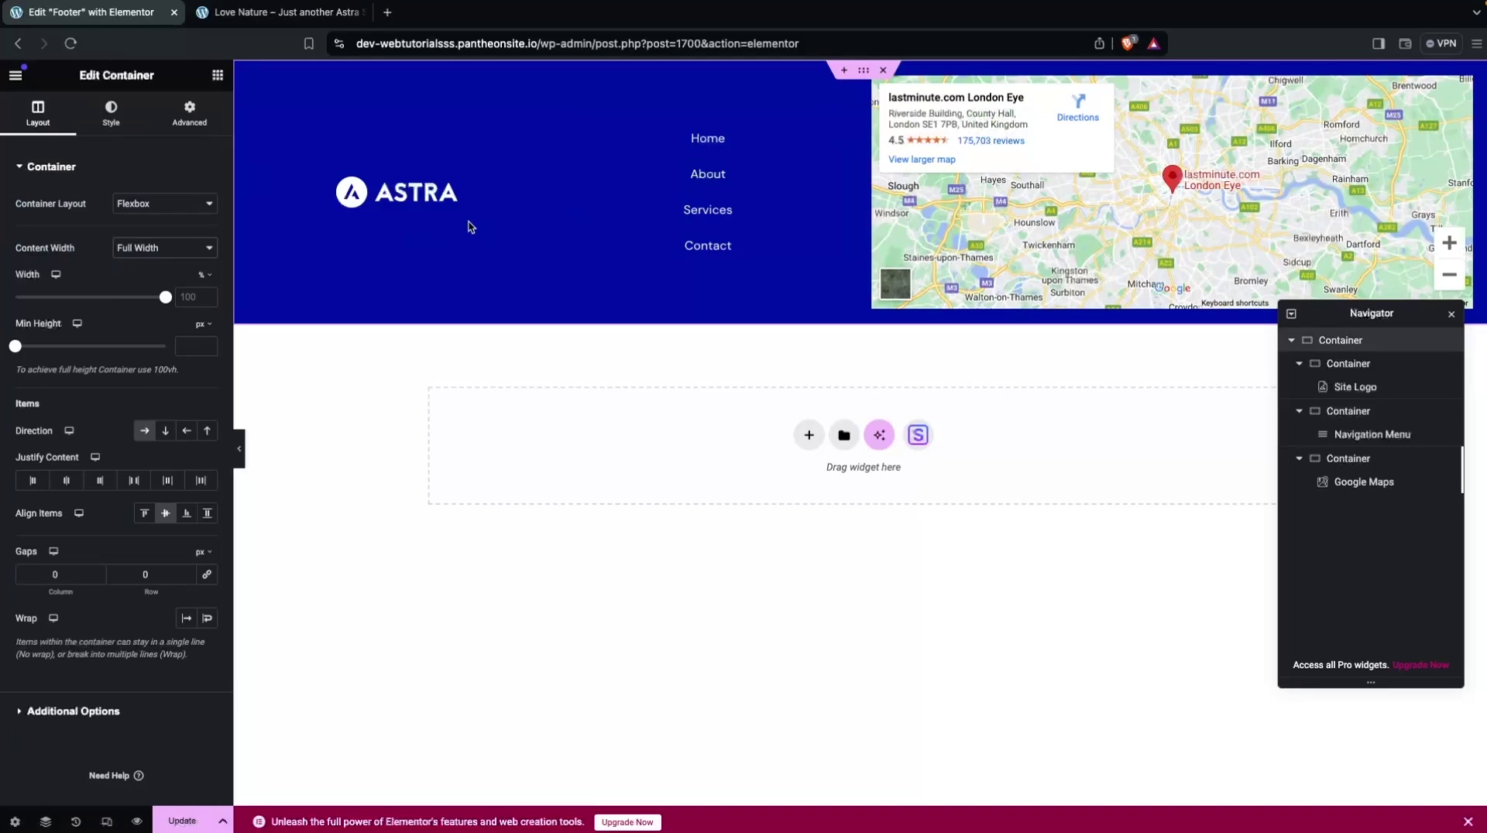
Update the footer template and check the footer at the end of the live Love Nature home page.
click(185, 822)
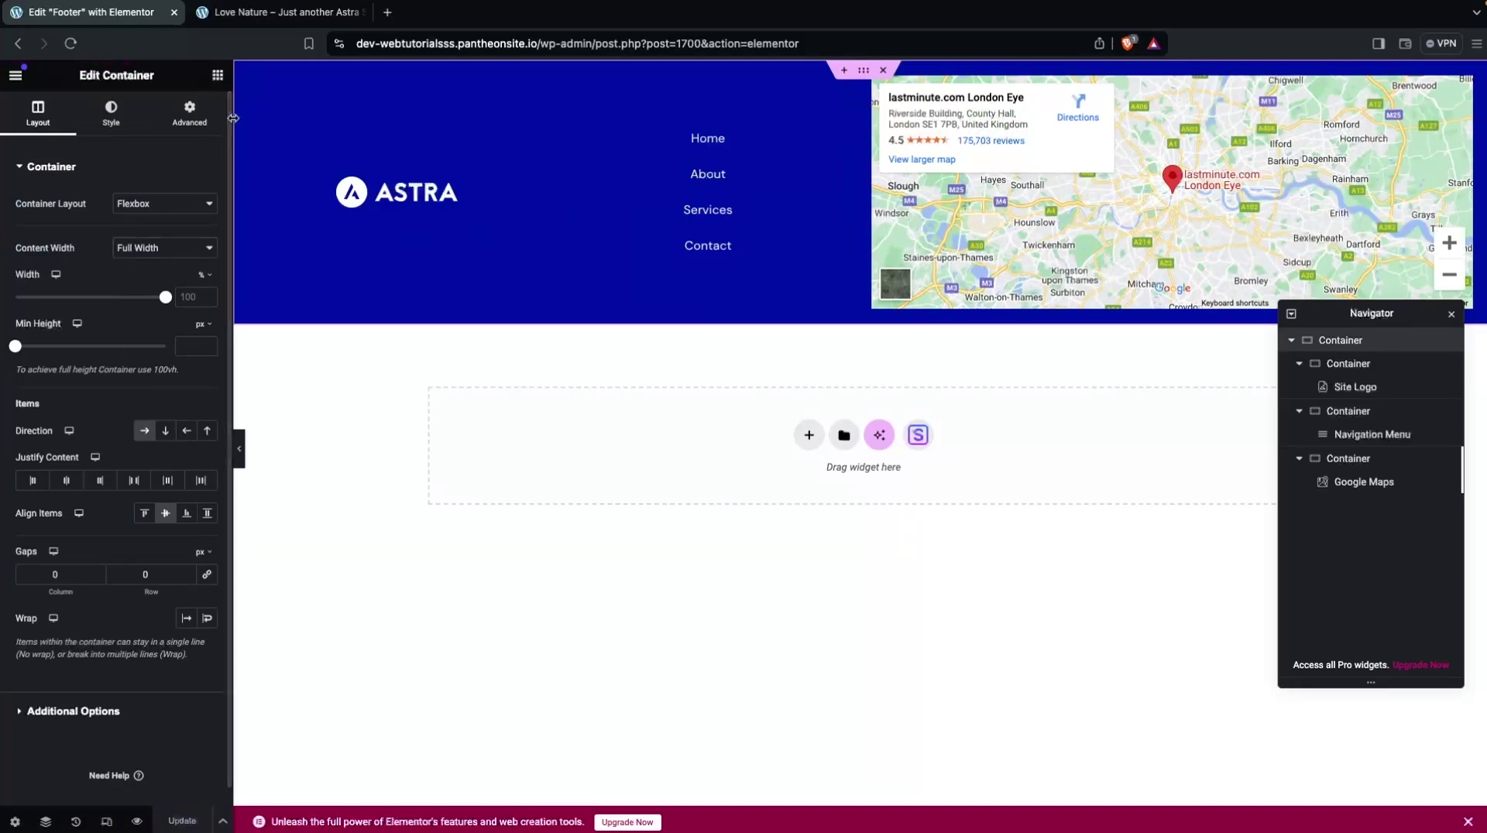
click(246, 14)
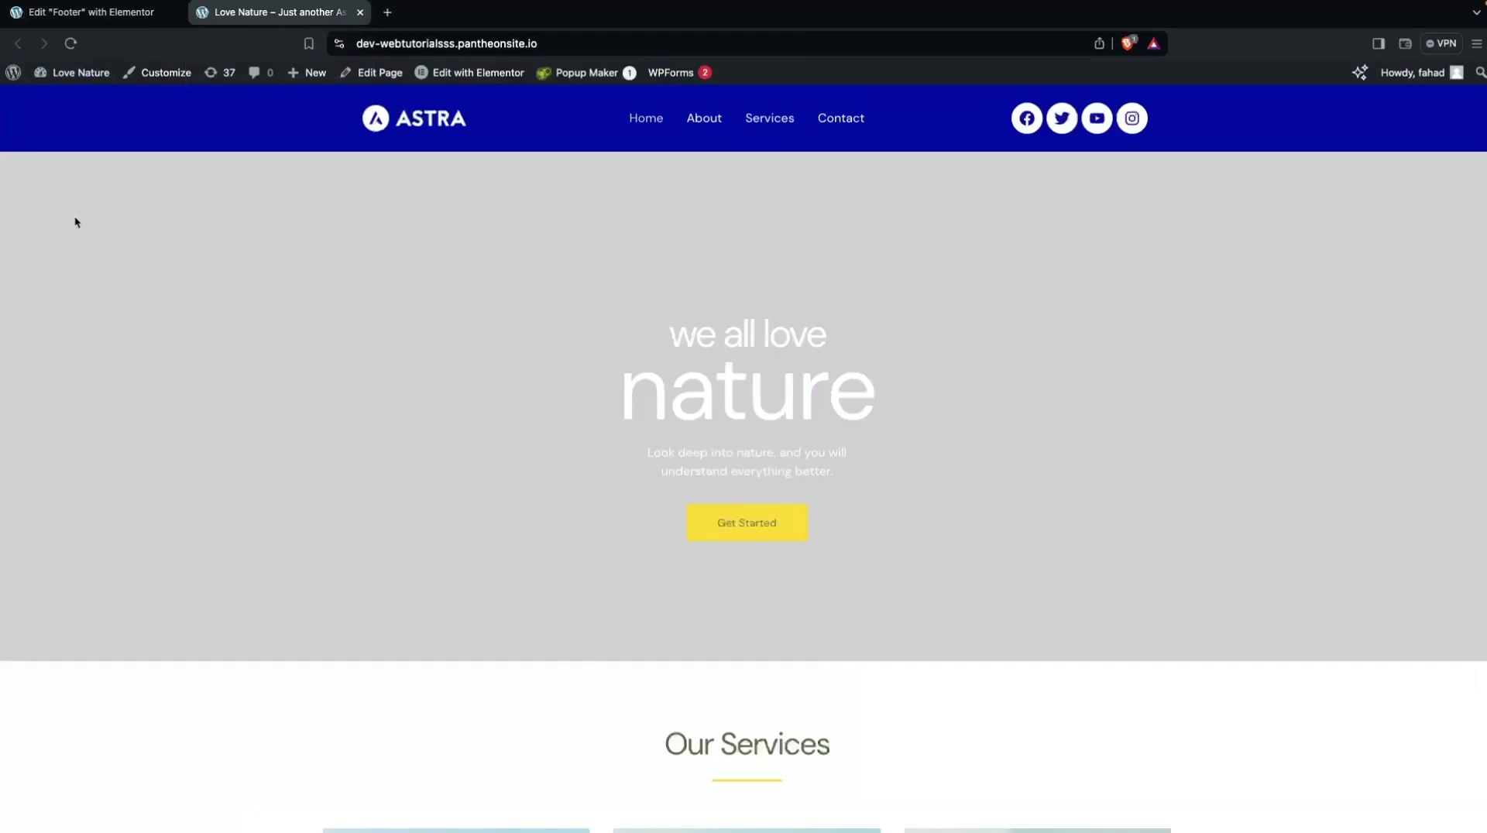
scroll(75, 222, down, 20)
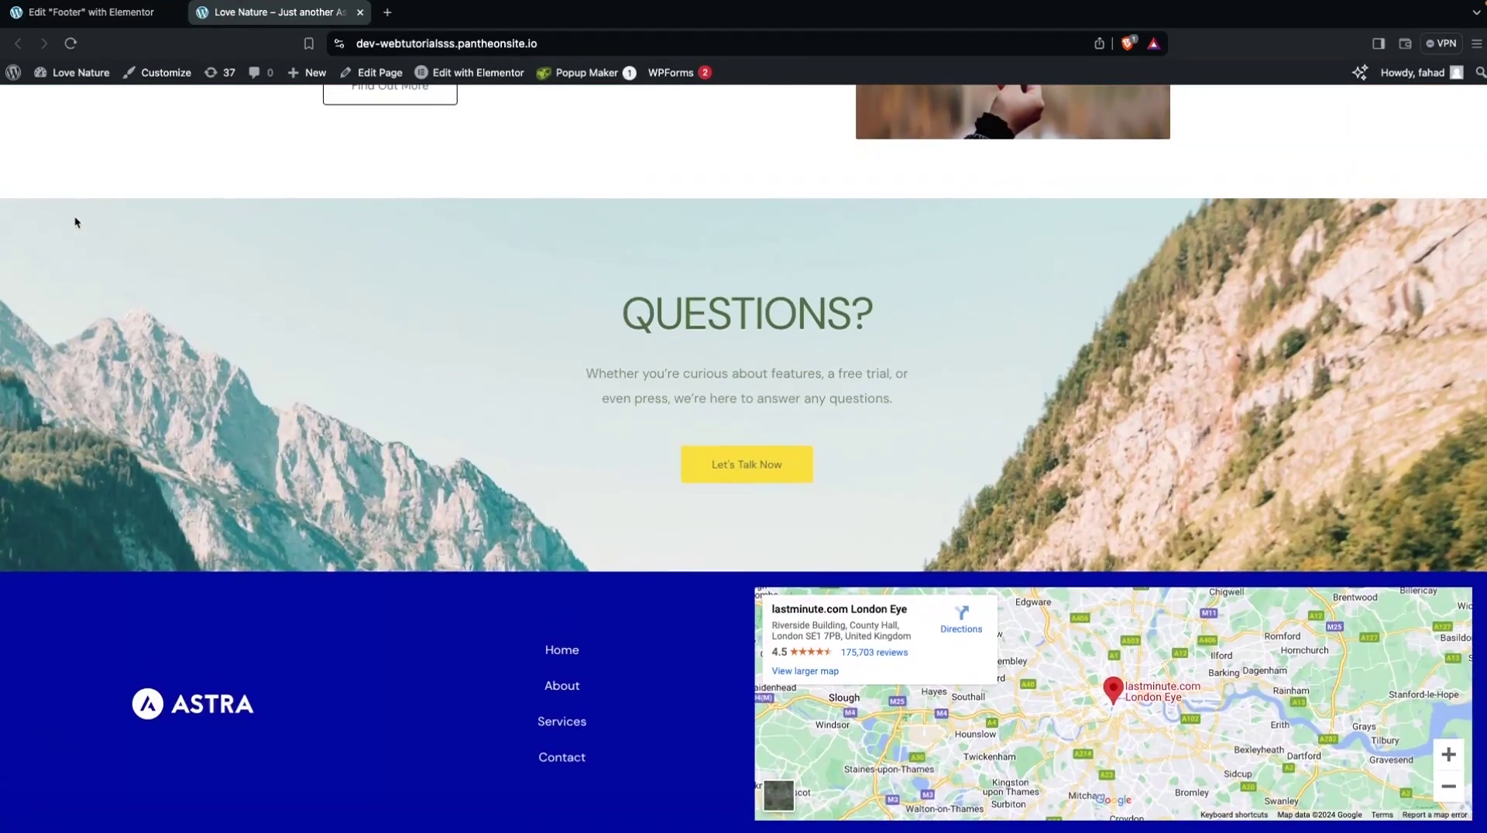